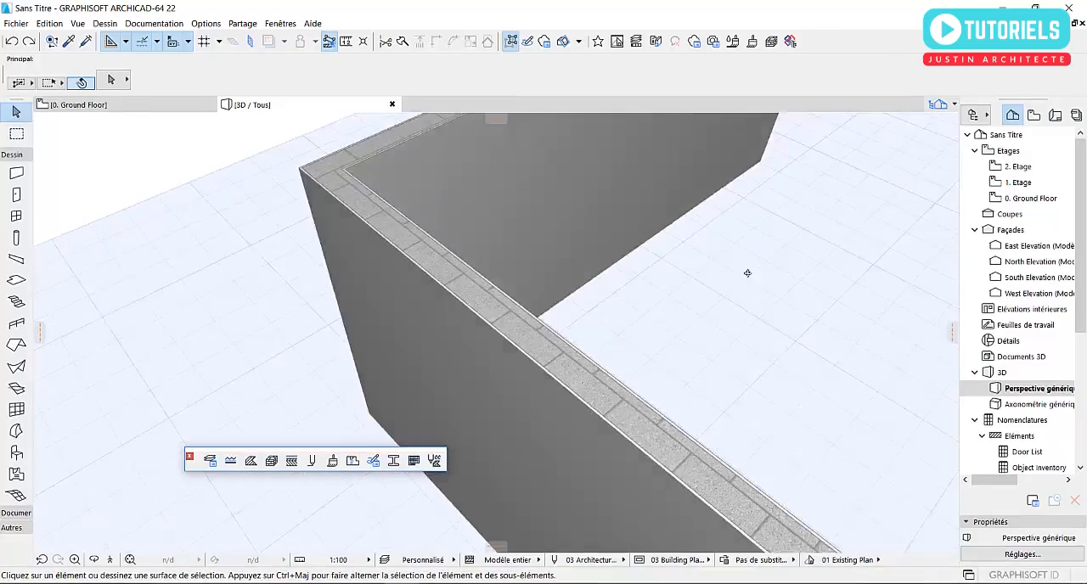
- Examine the composite wall assembly in 3D, including its layered top edges and corner junctions, from several sides
scroll(755, 297, down, 4)
shift+middle_drag(473, 309, 698, 303)
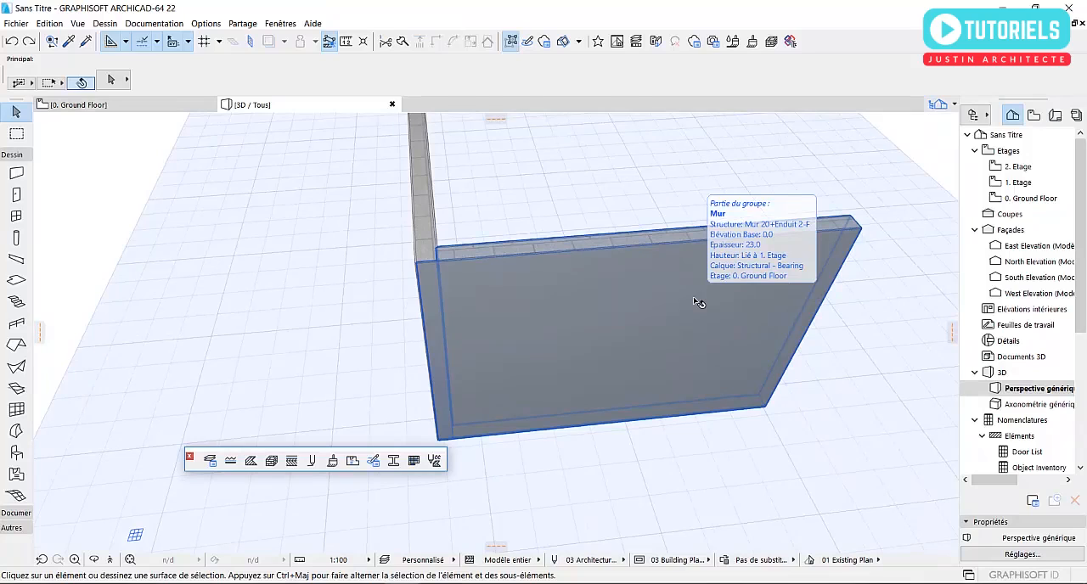
shift+middle_drag(695, 299, 479, 310)
scroll(769, 283, up, 2)
shift+middle_drag(795, 274, 384, 251)
scroll(478, 323, down, 5)
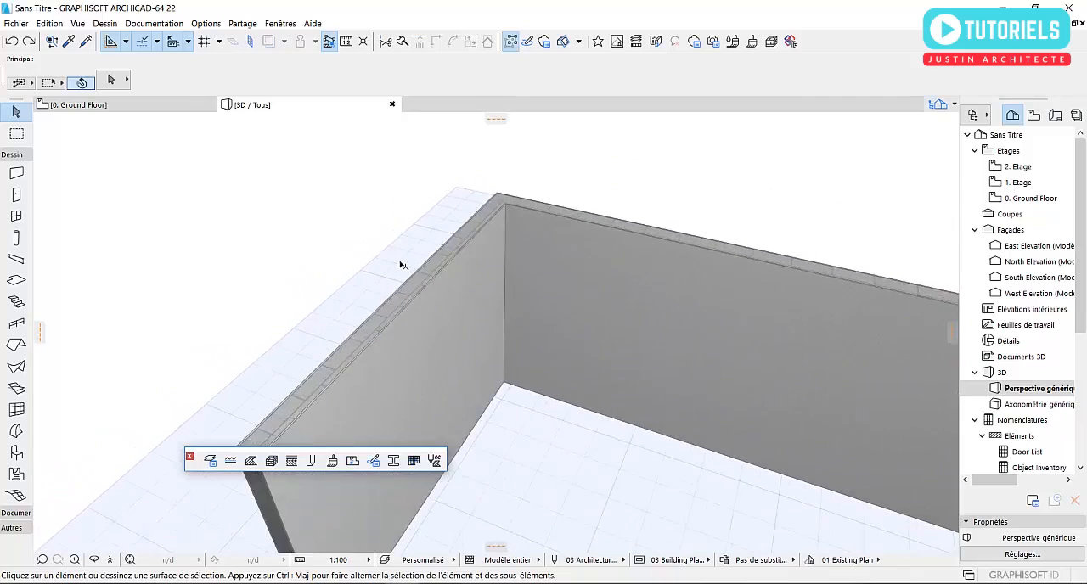
scroll(491, 339, down, 1)
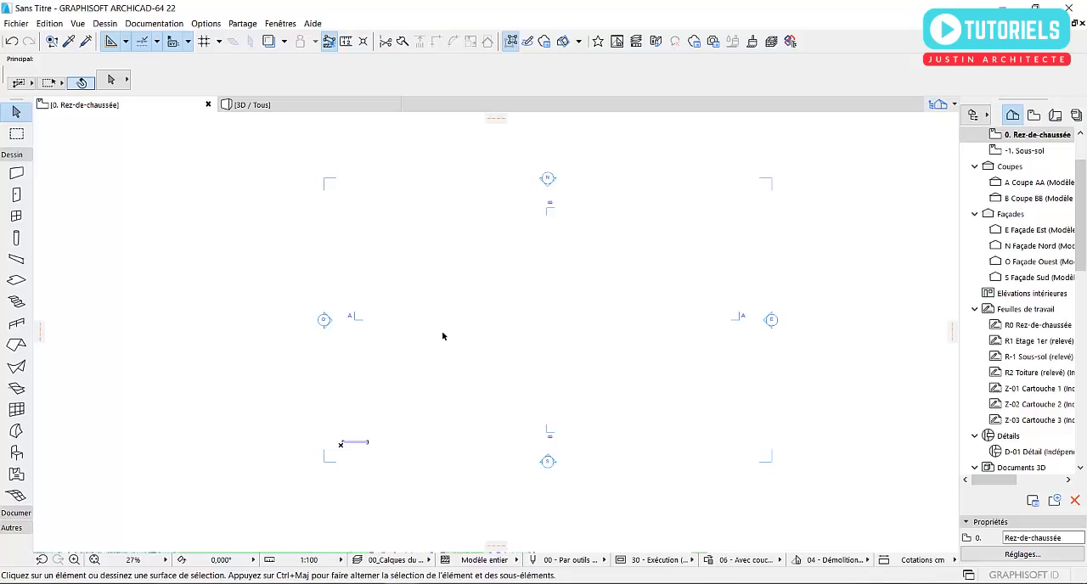
- Check which template is selected for creating a new project, and leave without creating one
click(17, 24)
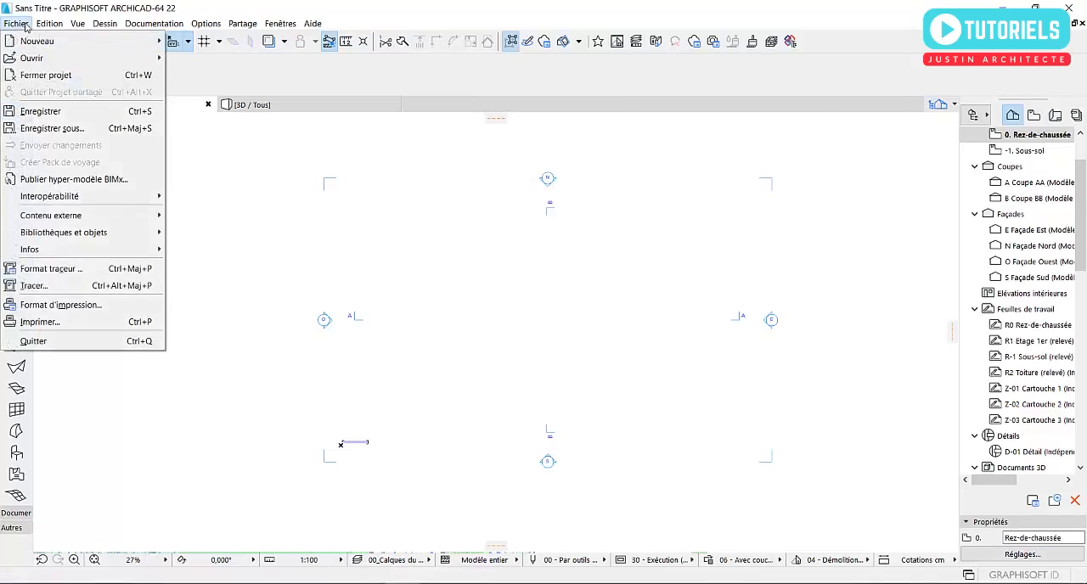
mouse_move(33, 42)
click(197, 42)
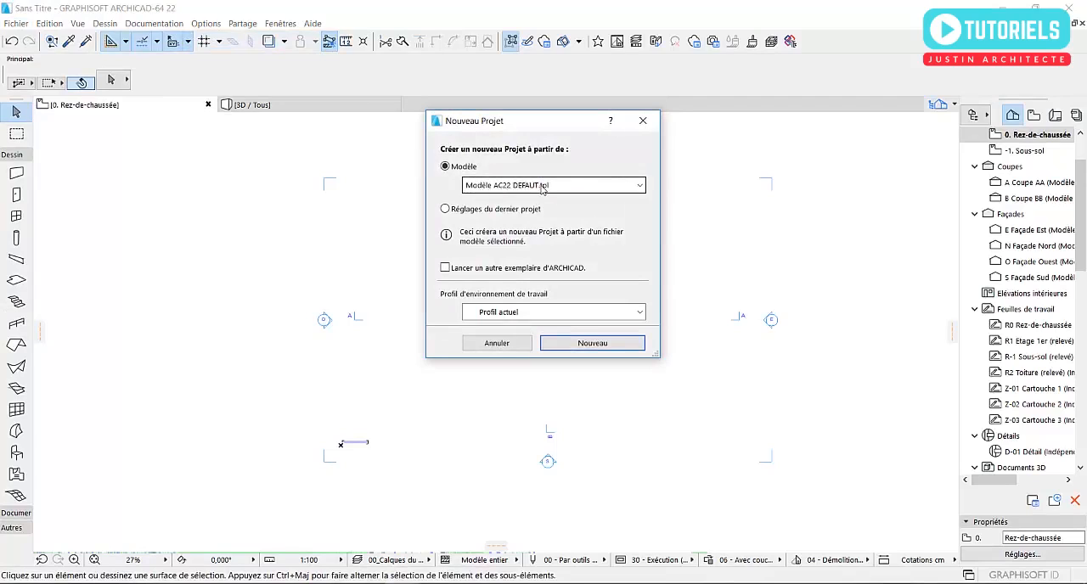
click(492, 344)
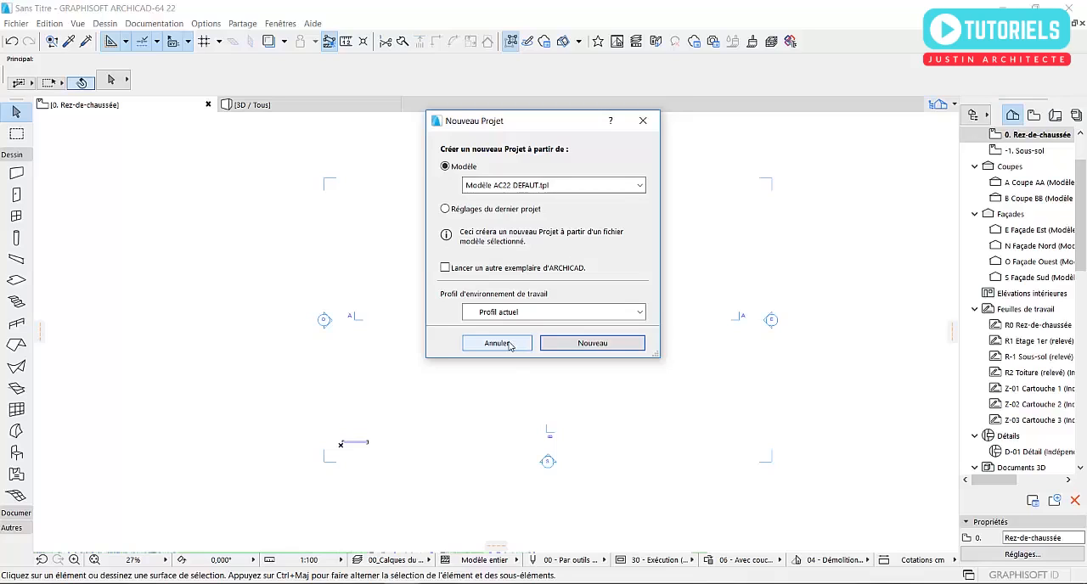
click(497, 344)
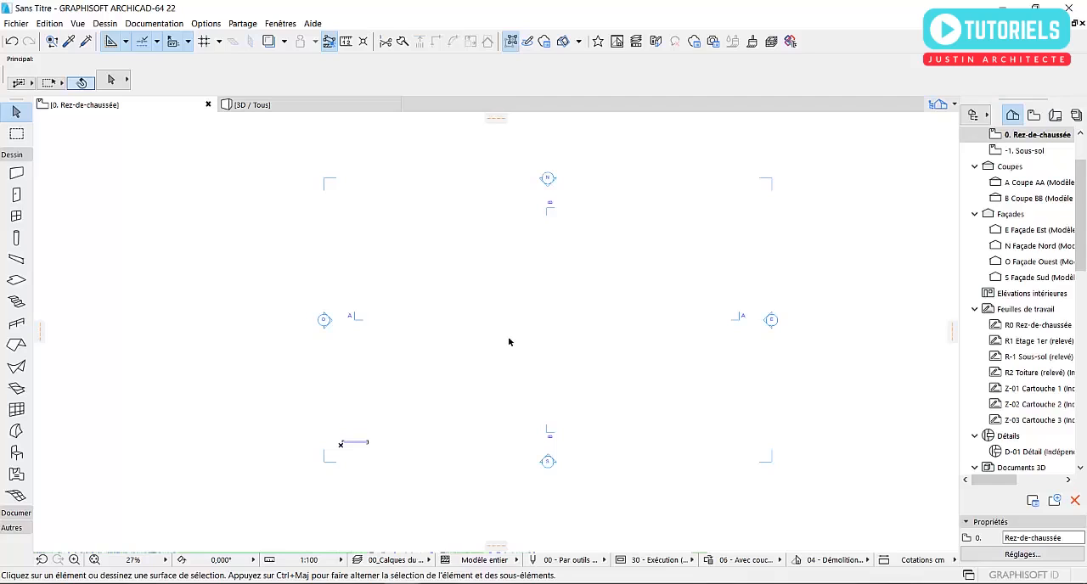
- View the building materials settings (Matériaux de construction) and close them without making changes
click(198, 24)
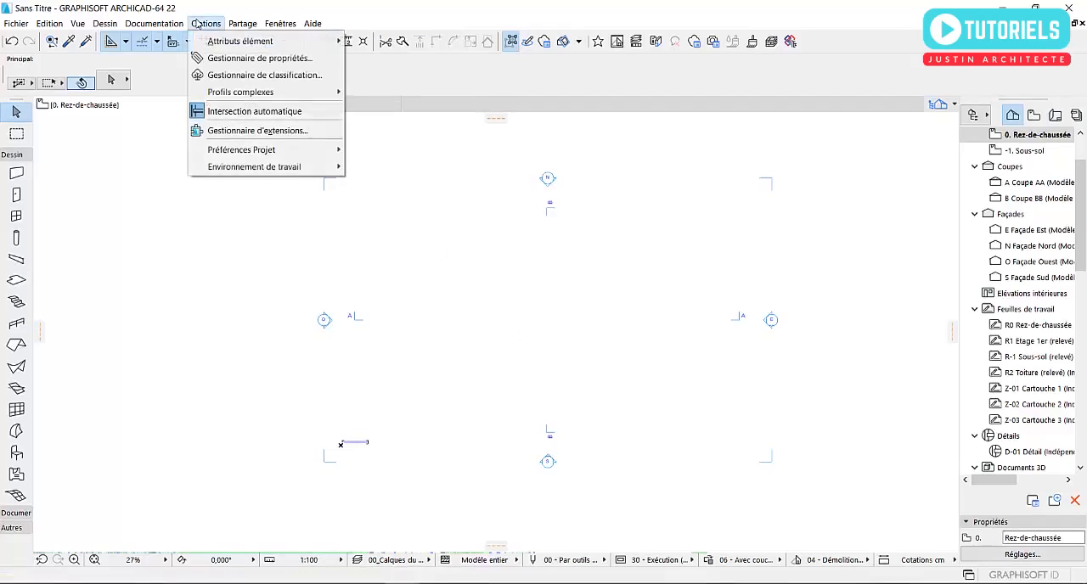
mouse_move(223, 42)
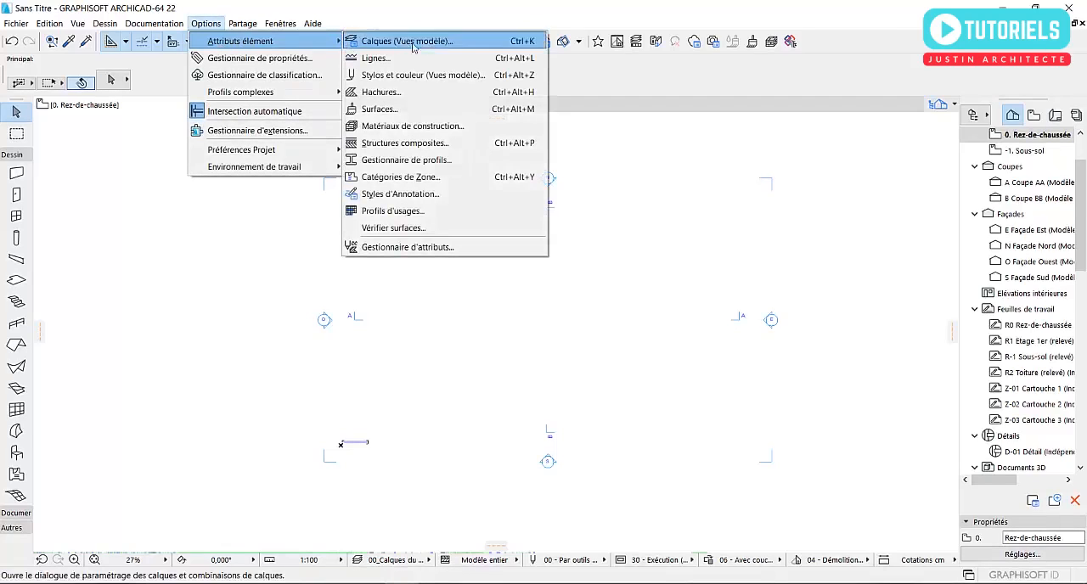
click(416, 127)
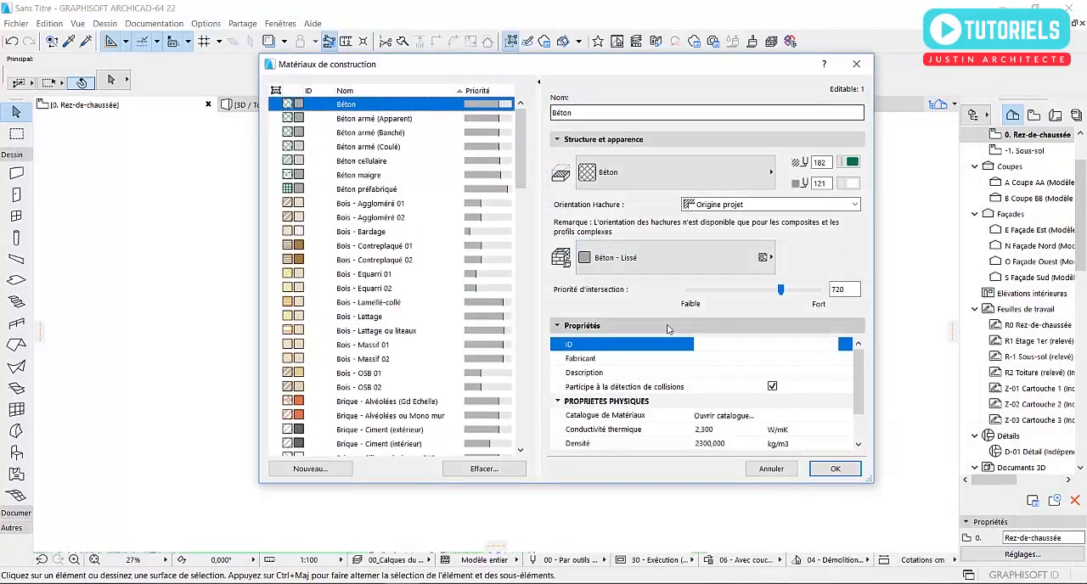
click(856, 64)
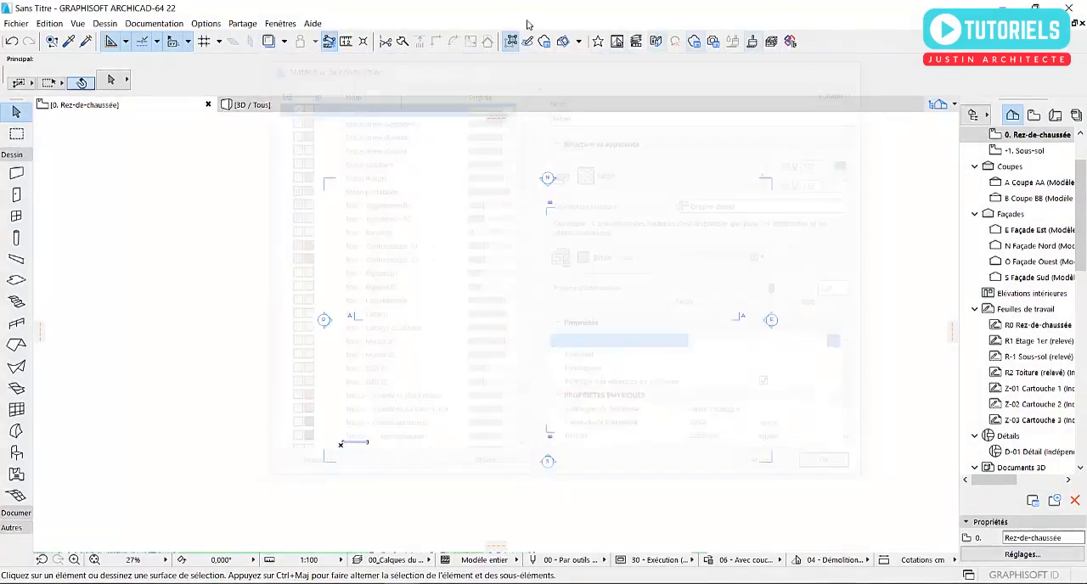
- Display the Attributs toolbar in the workspace
click(280, 23)
click(208, 27)
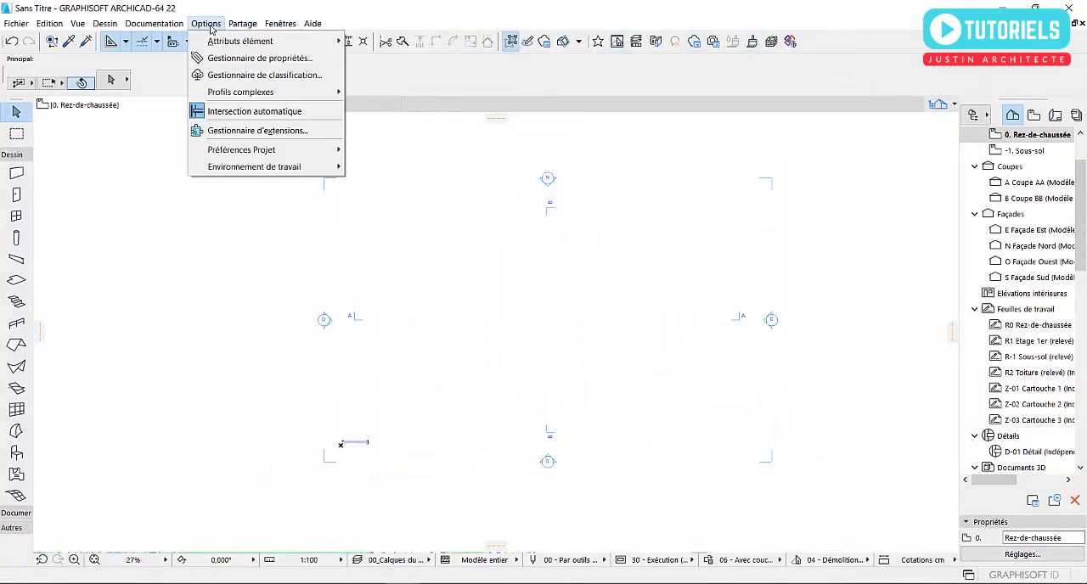
mouse_move(280, 27)
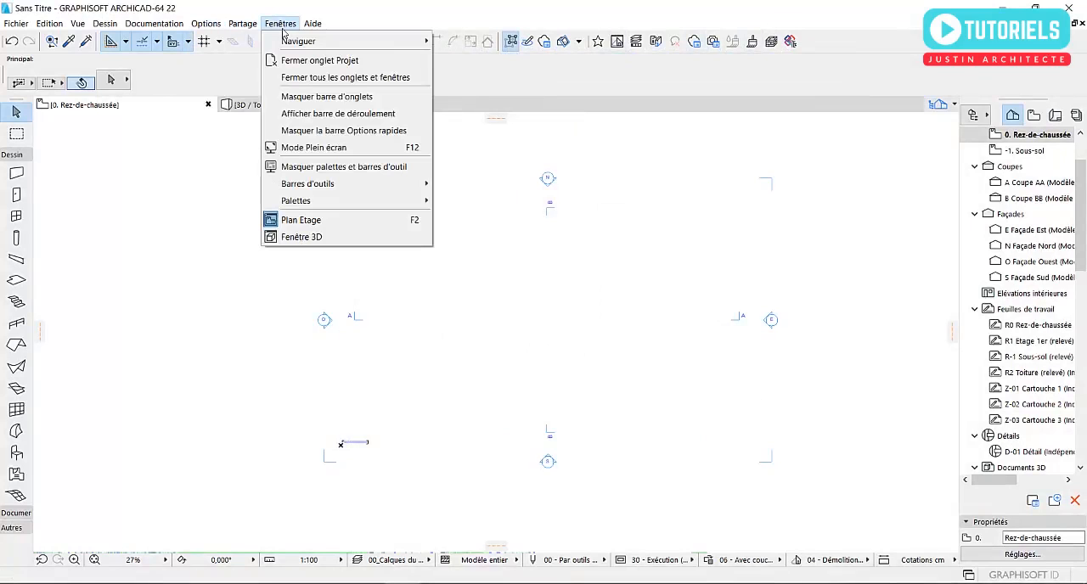
mouse_move(359, 183)
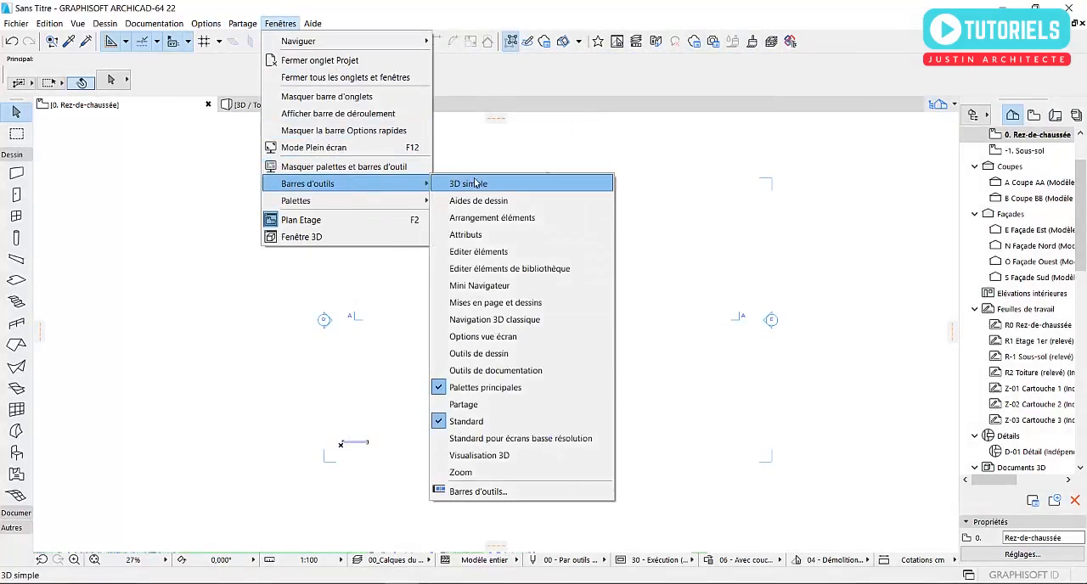
click(459, 234)
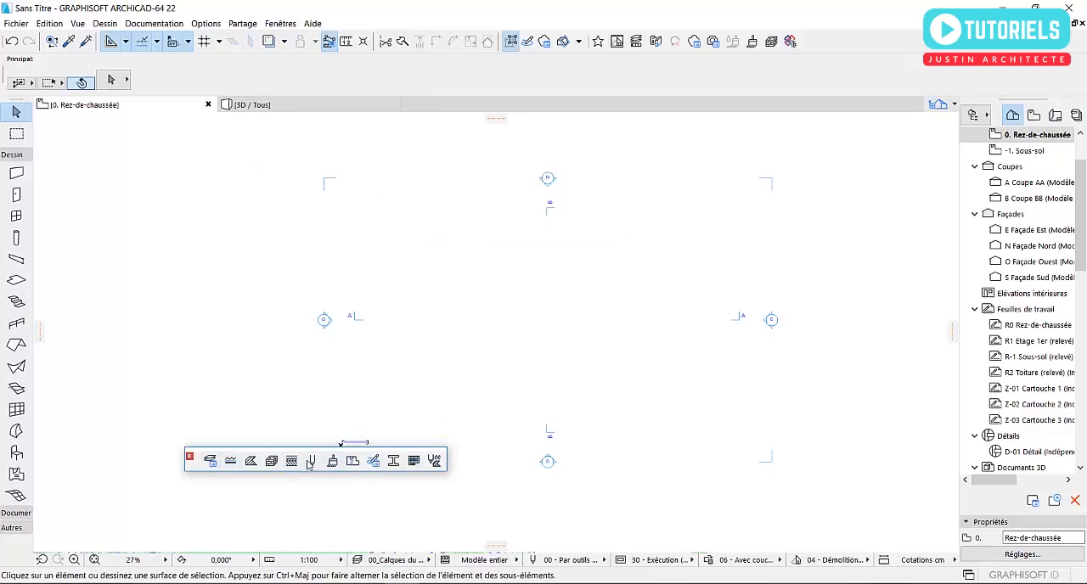
- In the building materials settings, give the Béton material the cut fill Hachure solide and the surface Béton - Brut
click(205, 23)
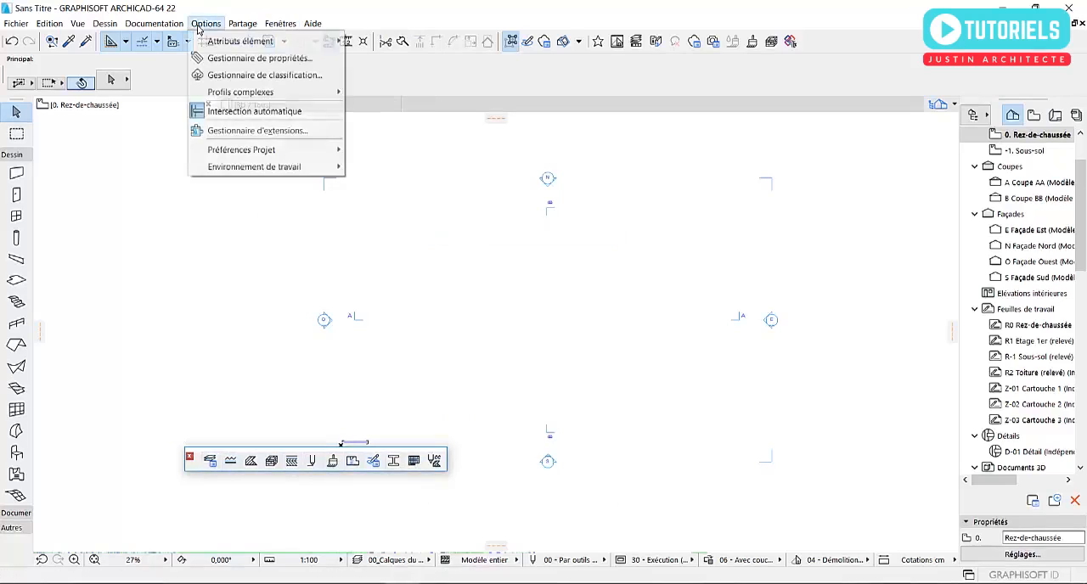
mouse_move(244, 42)
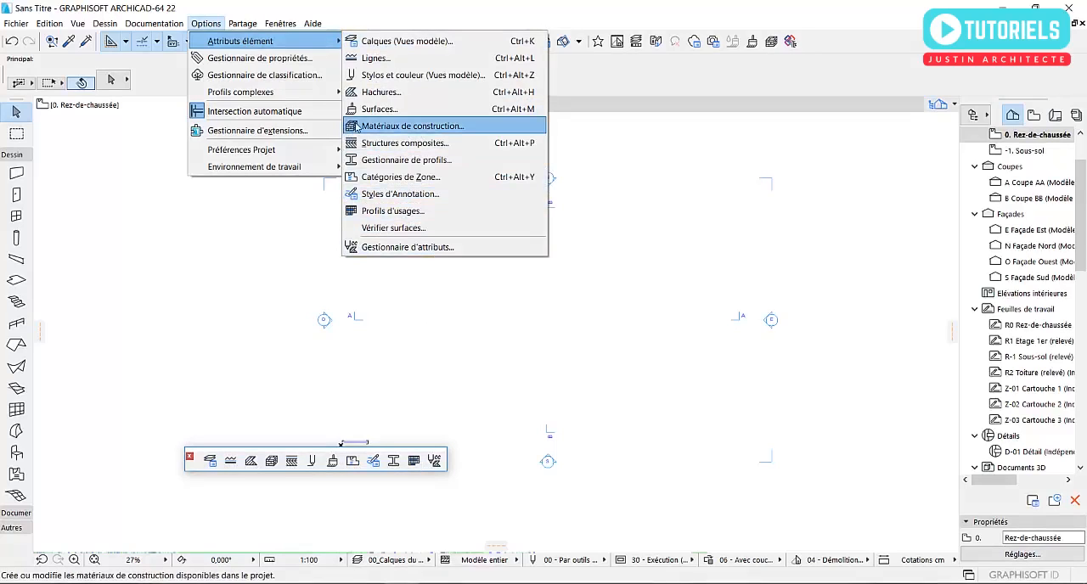
click(272, 461)
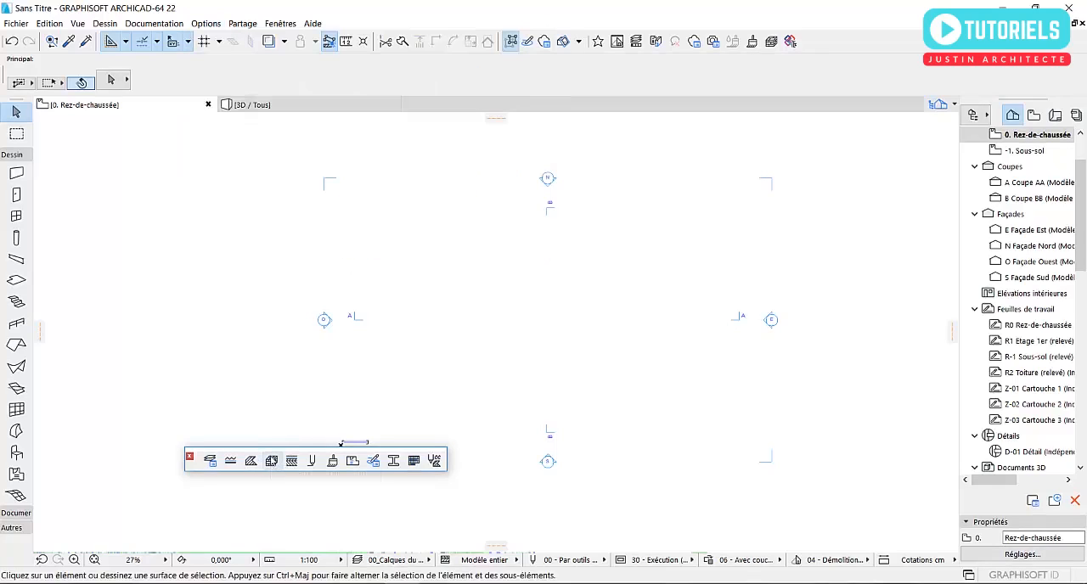
click(291, 460)
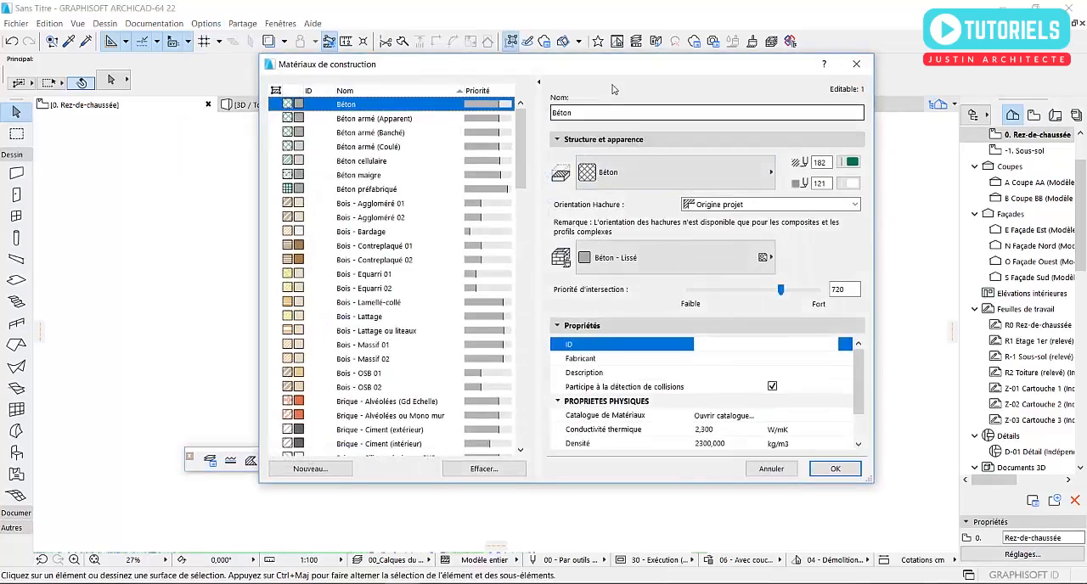
drag(630, 73, 551, 89)
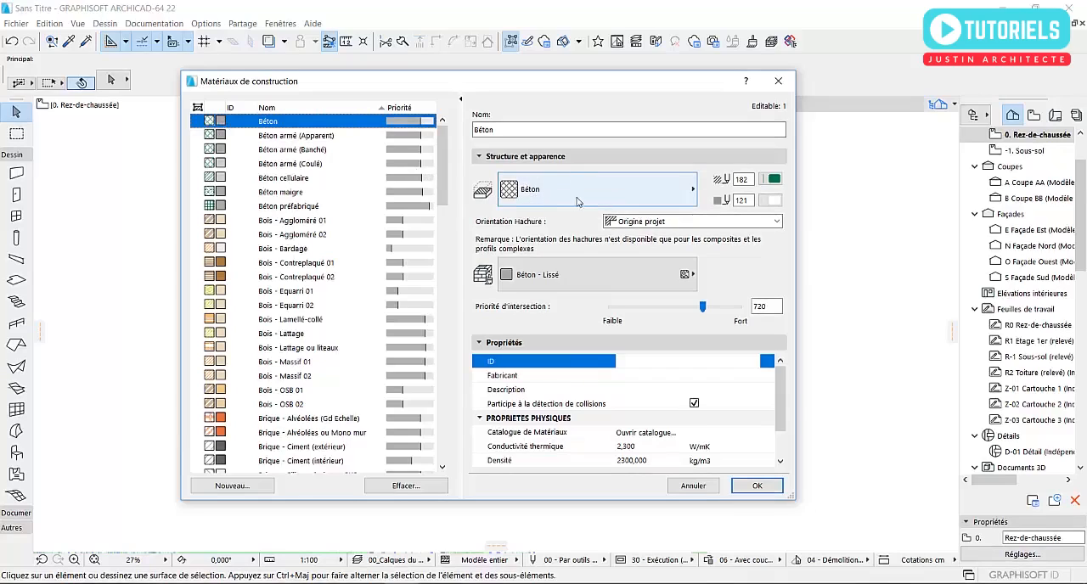
click(578, 199)
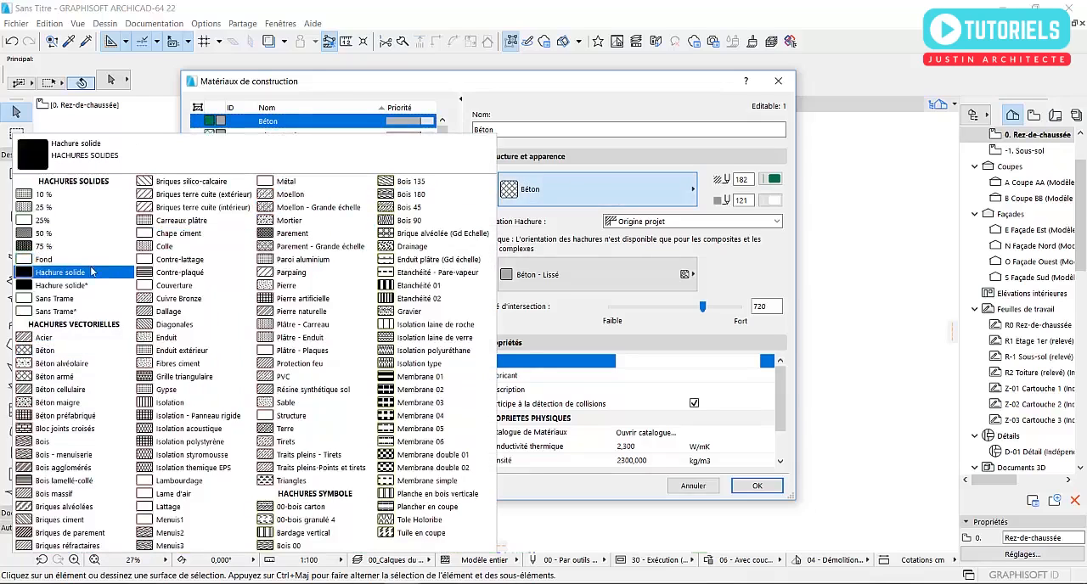
click(47, 270)
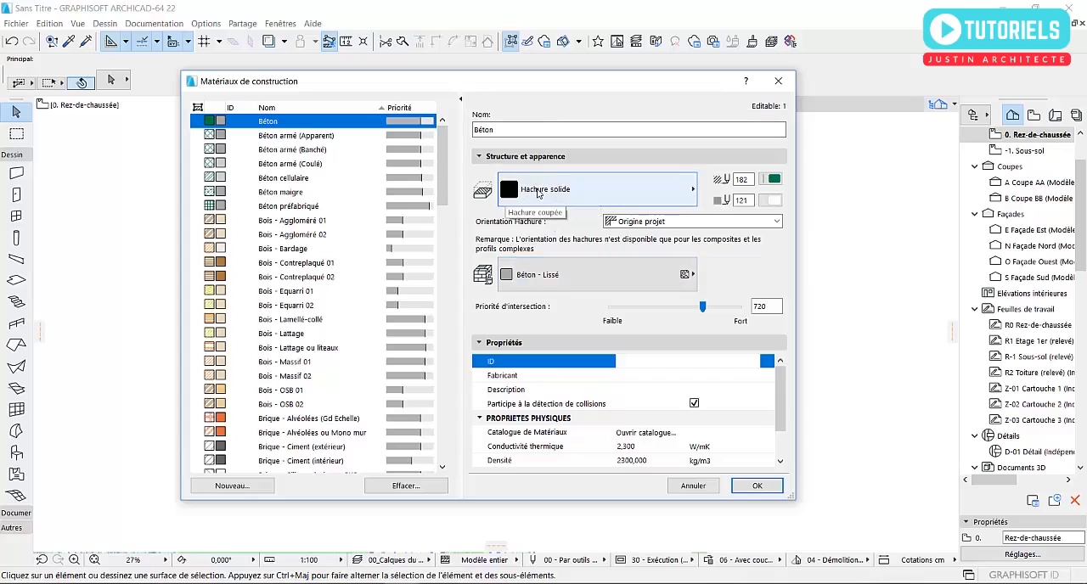
click(542, 278)
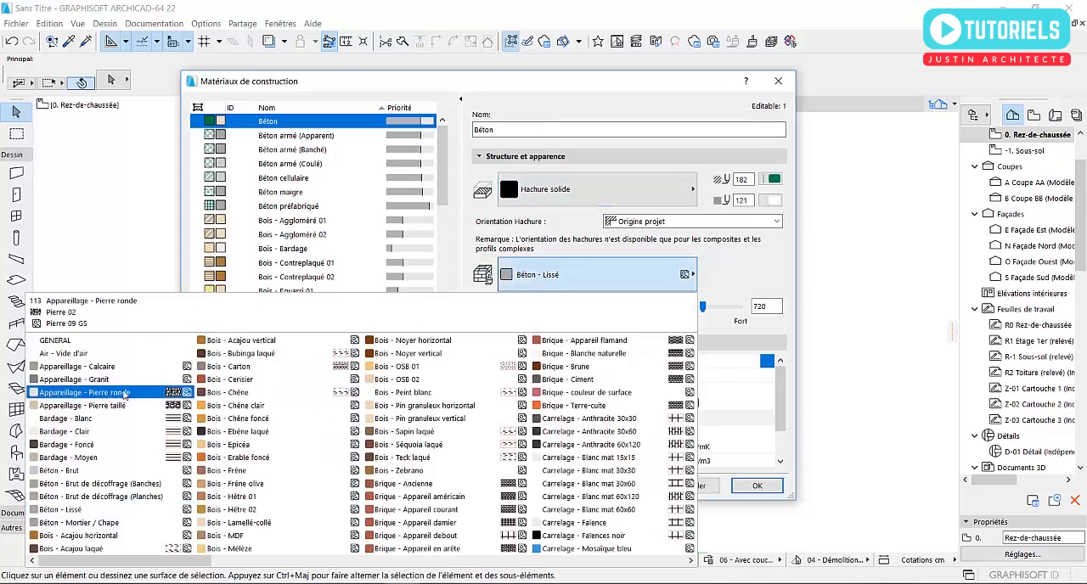
click(51, 472)
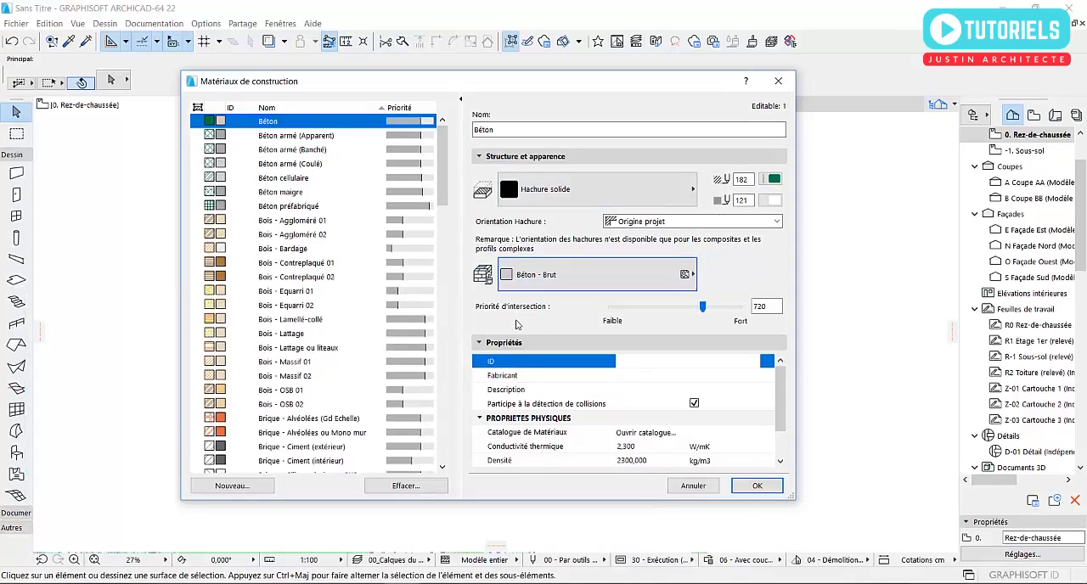
- Reselect the solid cut fill for the Béton material and set its fill pen to the dark grey pen 61
click(552, 196)
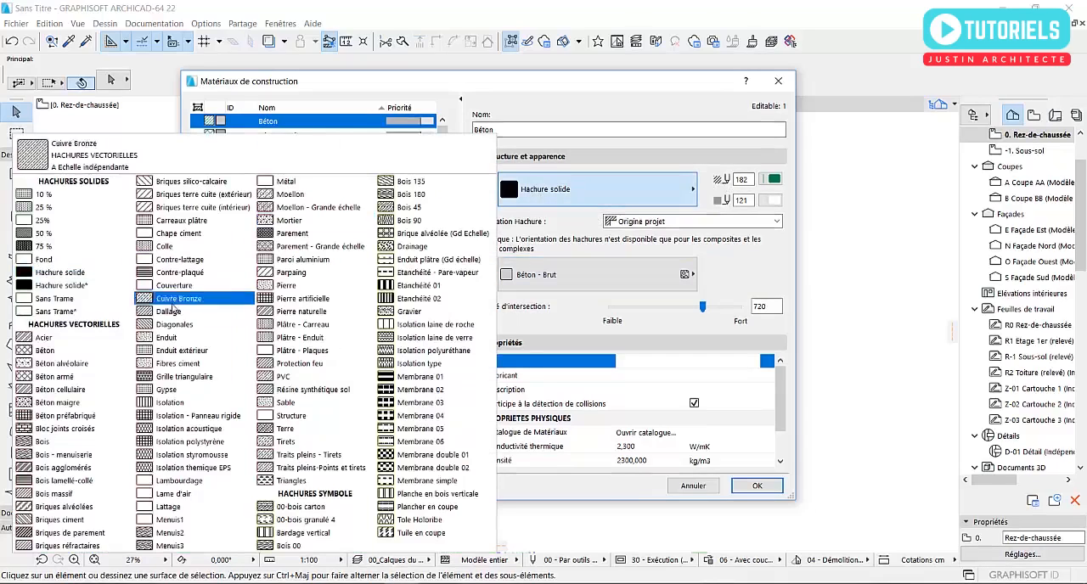
click(84, 289)
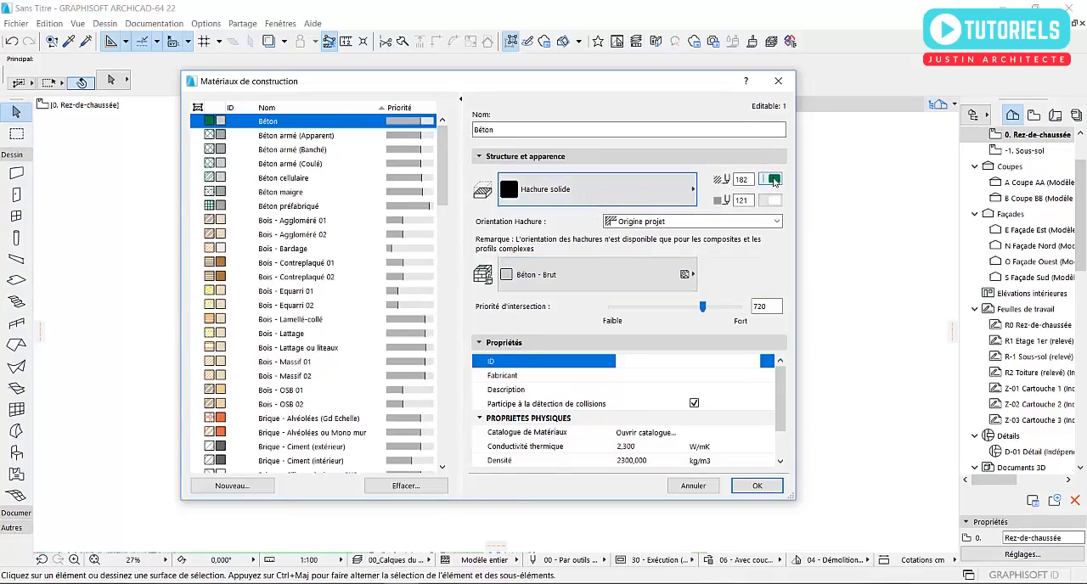
click(773, 179)
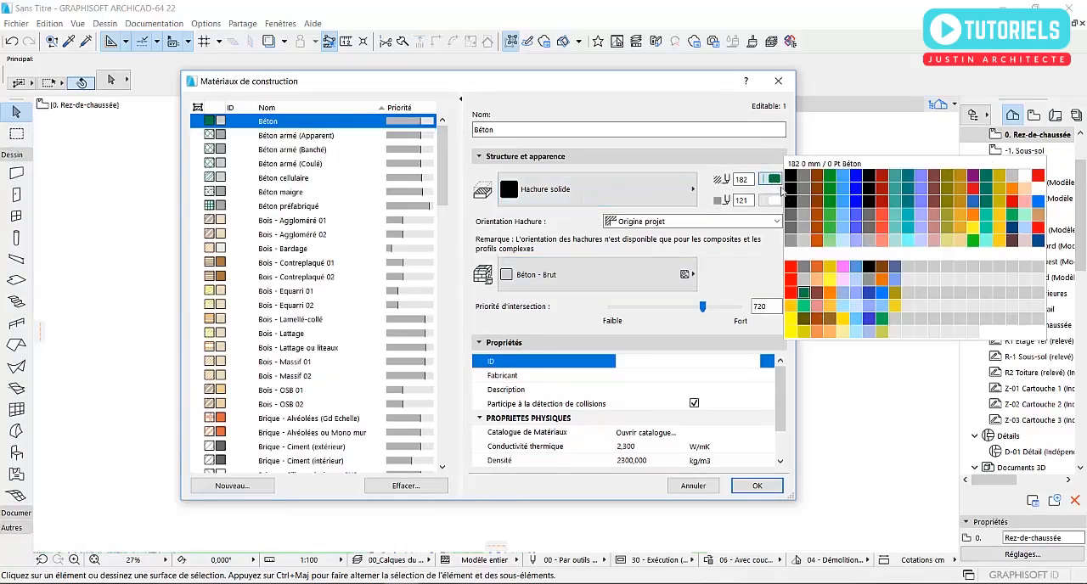
click(788, 219)
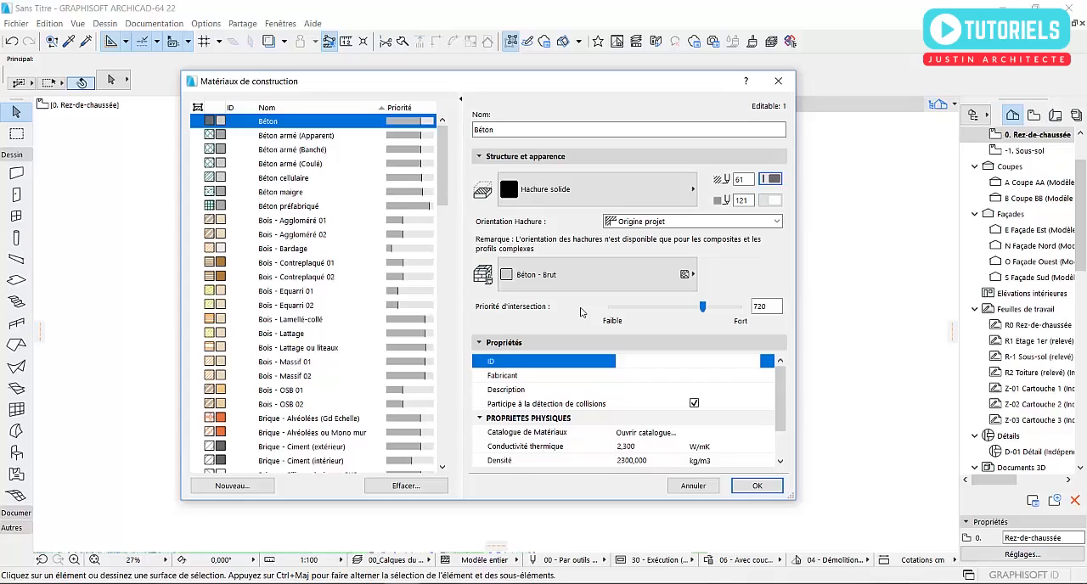
- Set the Béton material's intersection priority to 800
double_click(767, 307)
text(800)
key(Tab)
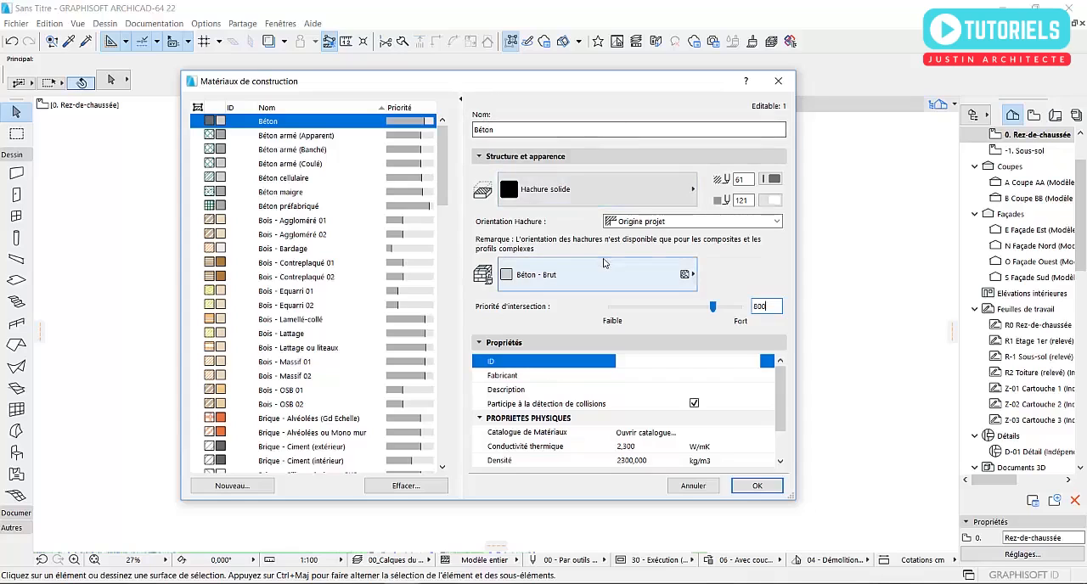
- Rename the Béton material by appending "tuto" and the author's first name
click(508, 131)
text(tuto)
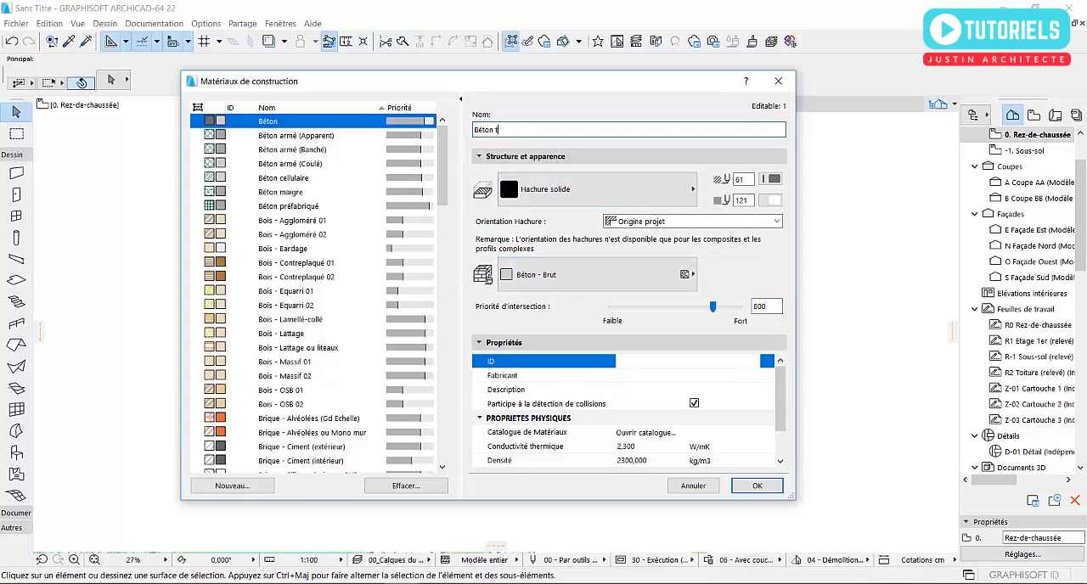
text( Justin)
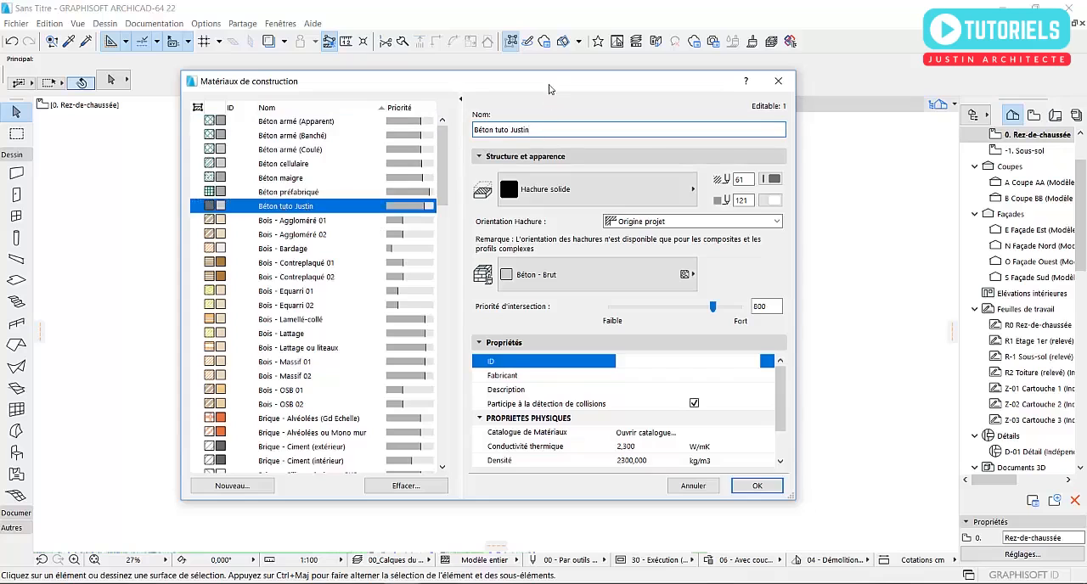
- Create a brand-new building material named Parping instead of duplicating the existing concrete material
drag(549, 88, 549, 60)
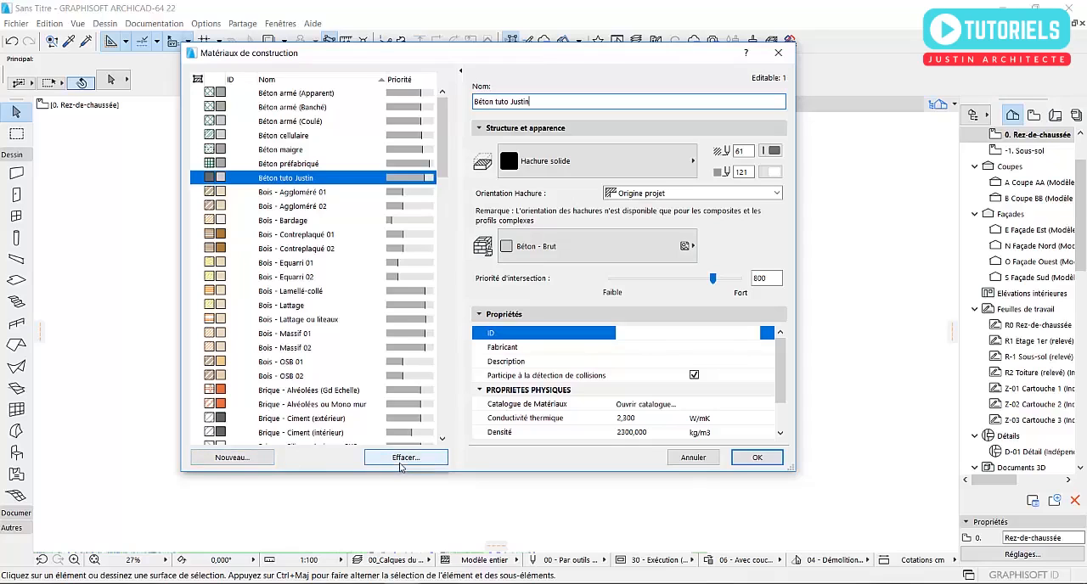
click(251, 459)
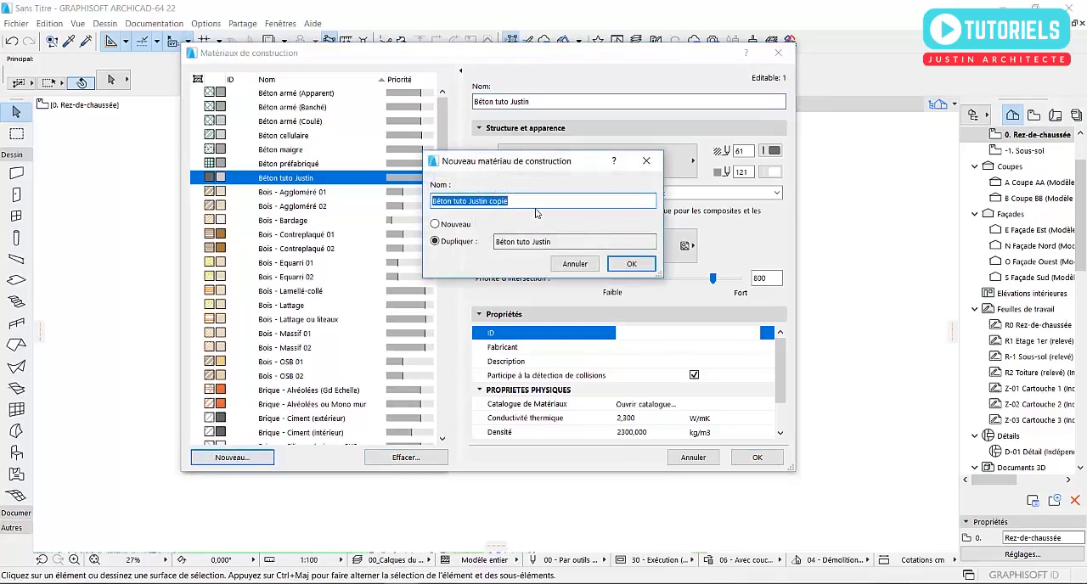
text(Par)
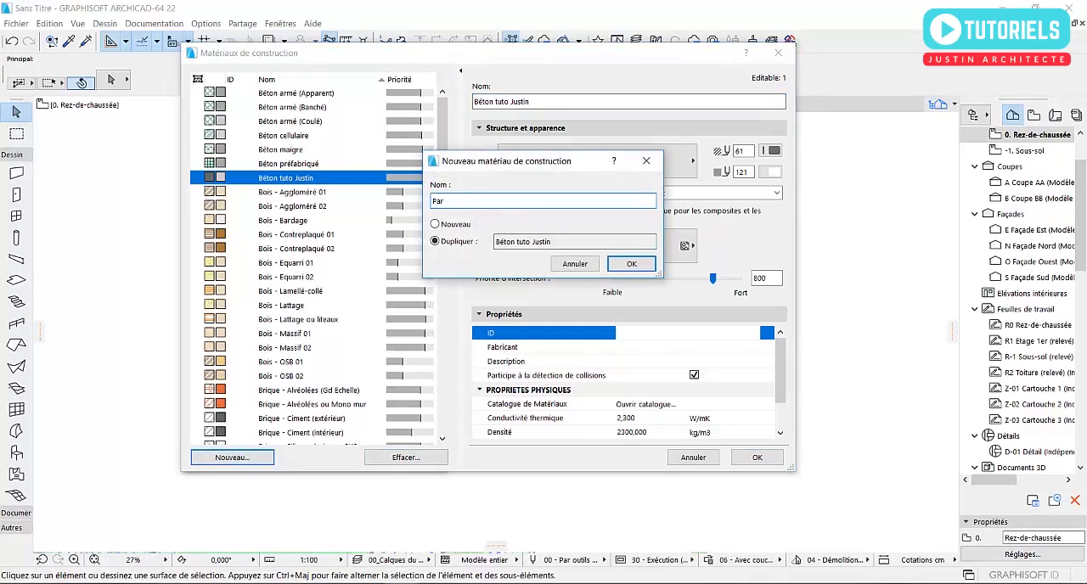
text(pa)
text(ng)
drag(483, 162, 561, 229)
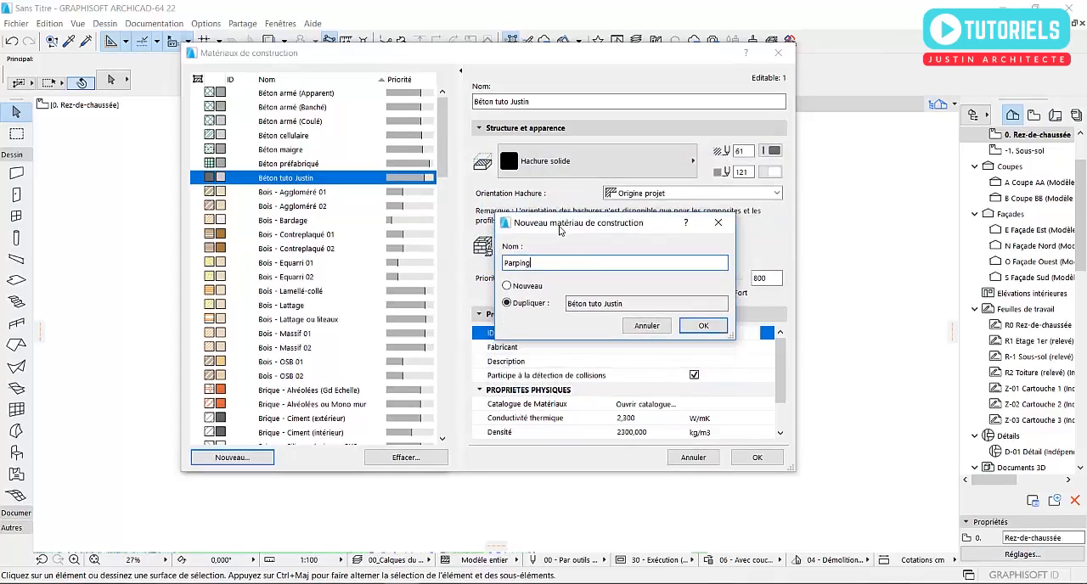
click(511, 288)
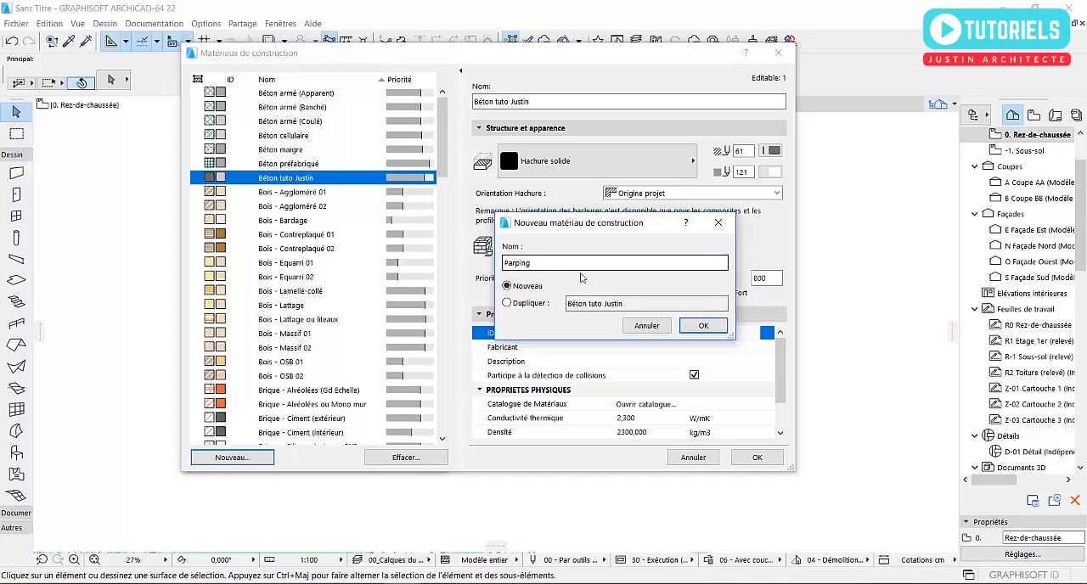
click(703, 326)
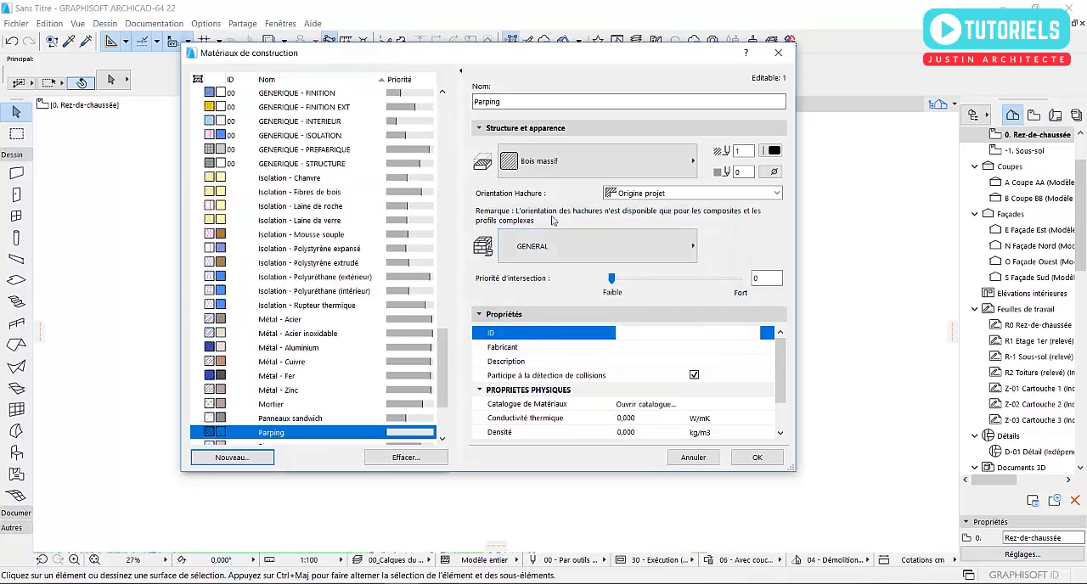
- Give the Parping material the cut fill Béton maigre and the surface Peinture - Sable de Sienne
click(525, 170)
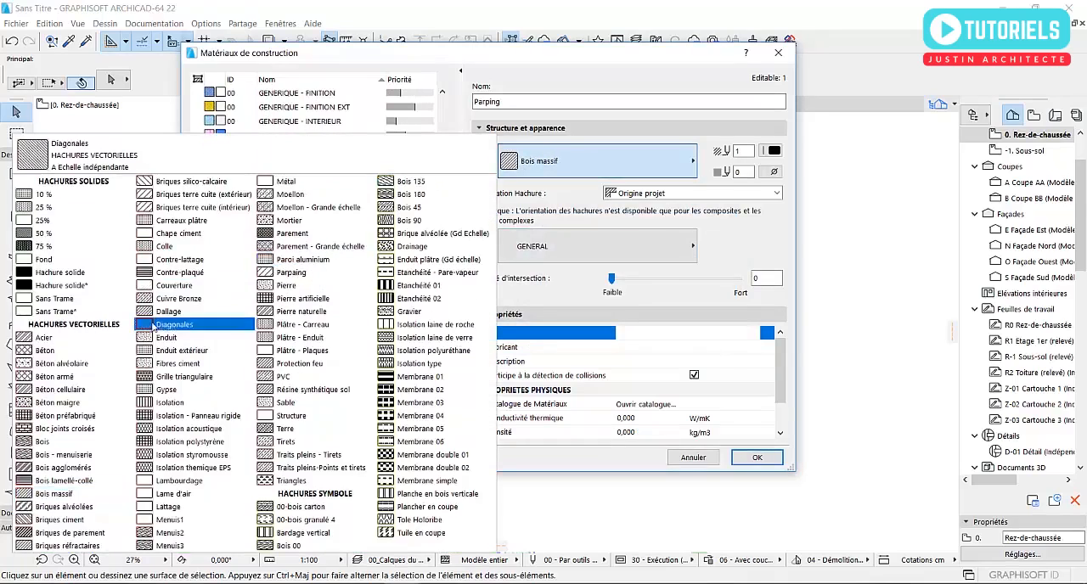
click(59, 409)
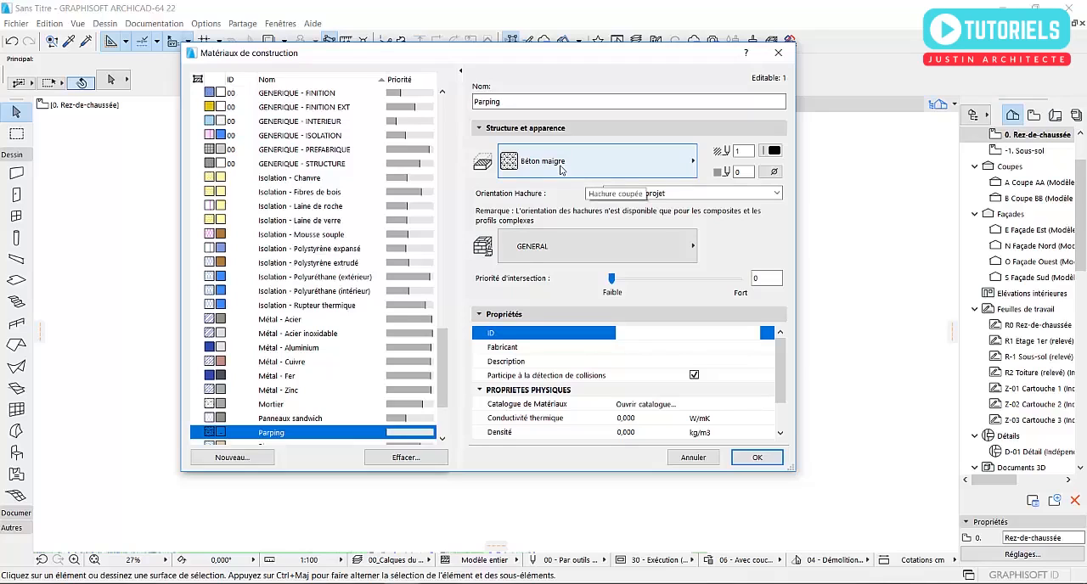
click(553, 251)
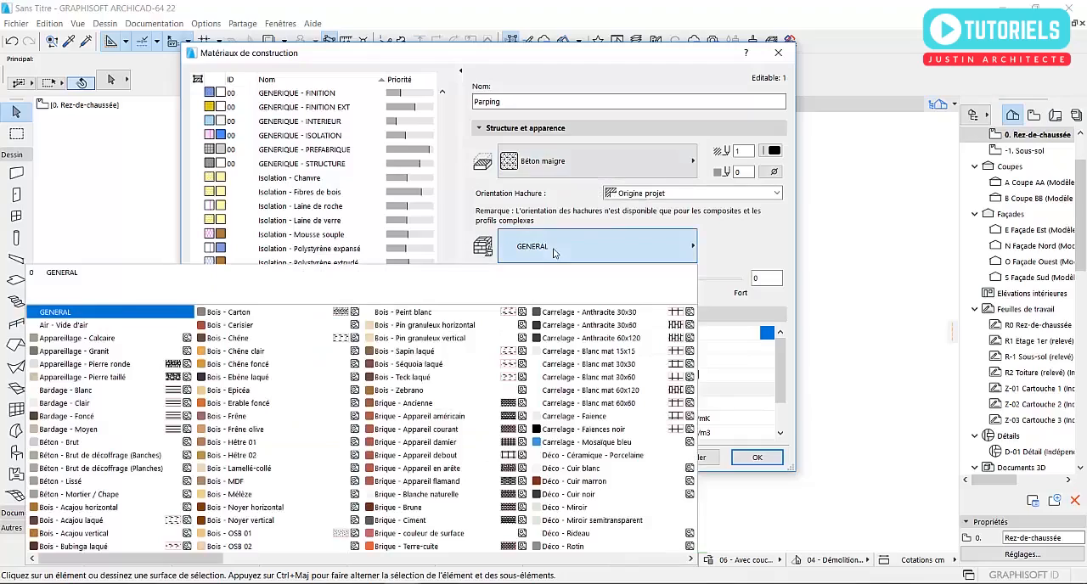
scroll(257, 434, down, 5)
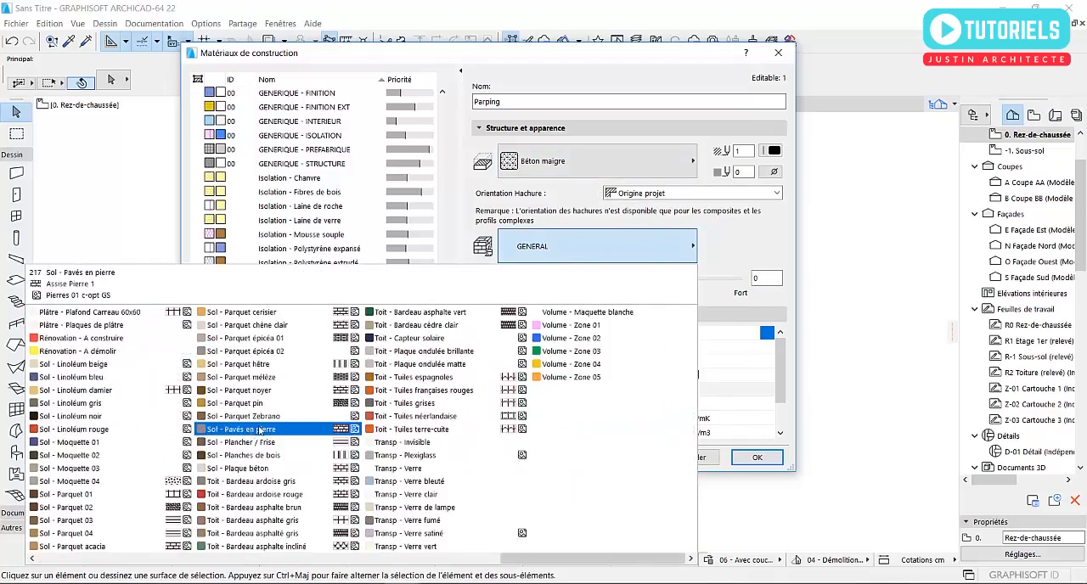
scroll(272, 422, up, 5)
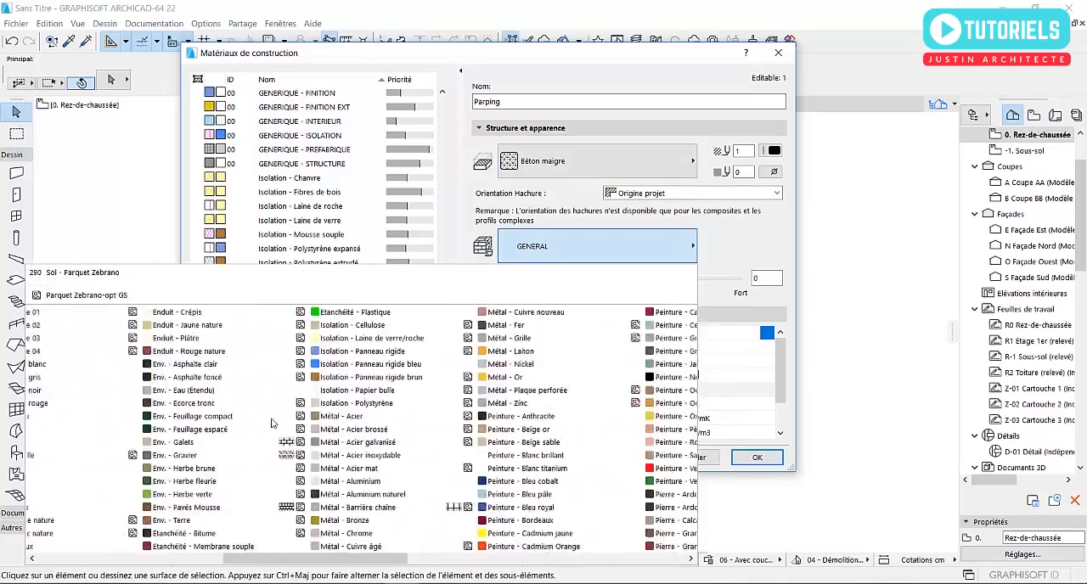
scroll(272, 422, left, 1)
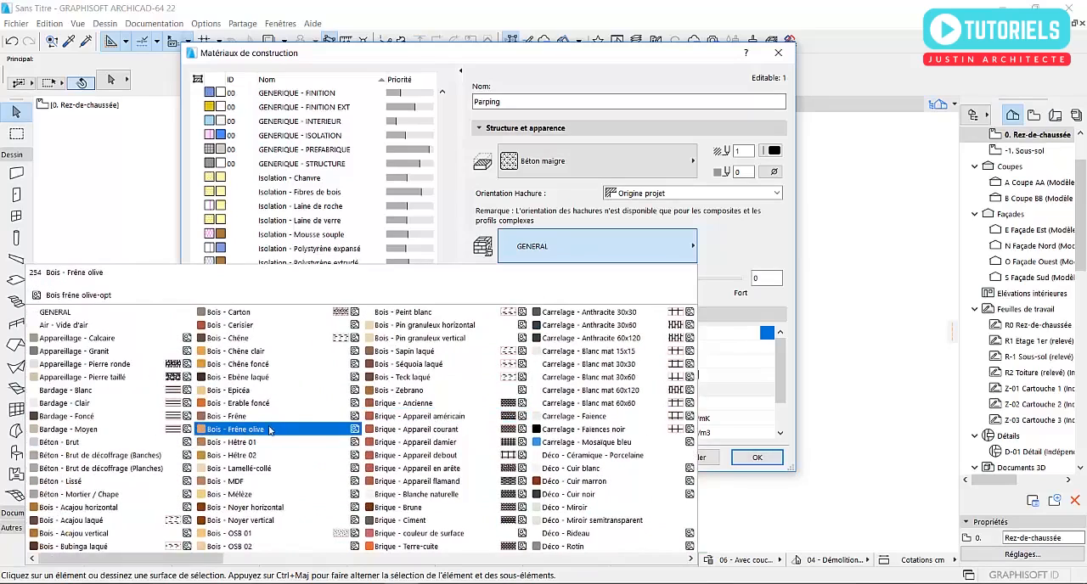
scroll(270, 429, right, 2)
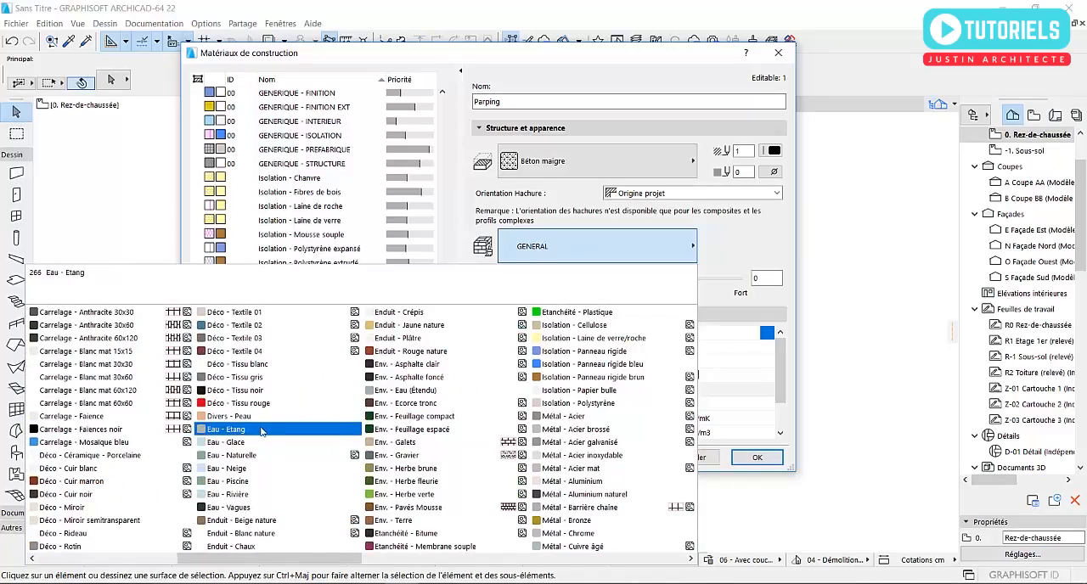
scroll(261, 431, right, 3)
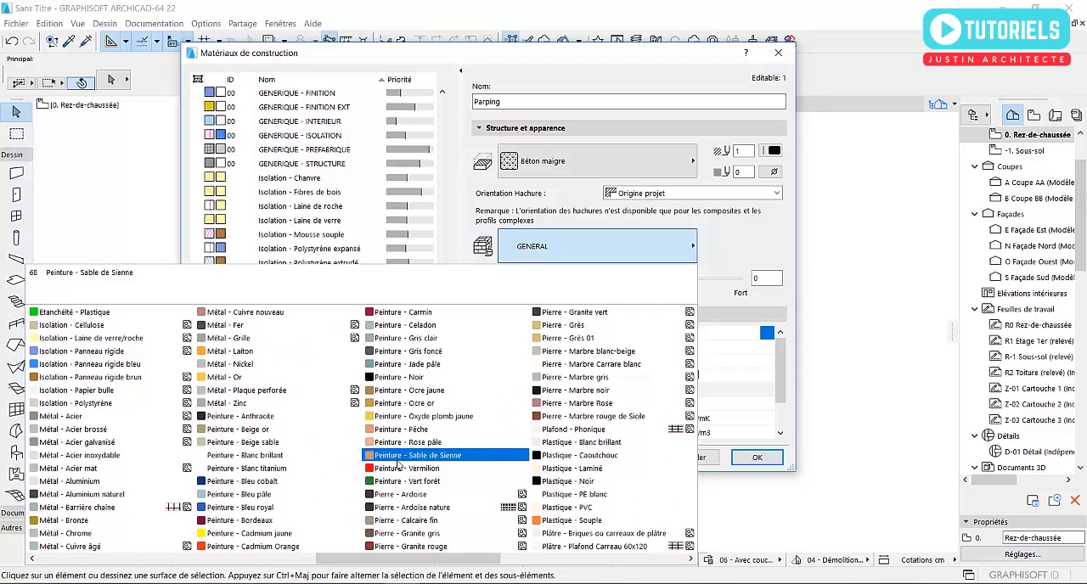
click(401, 457)
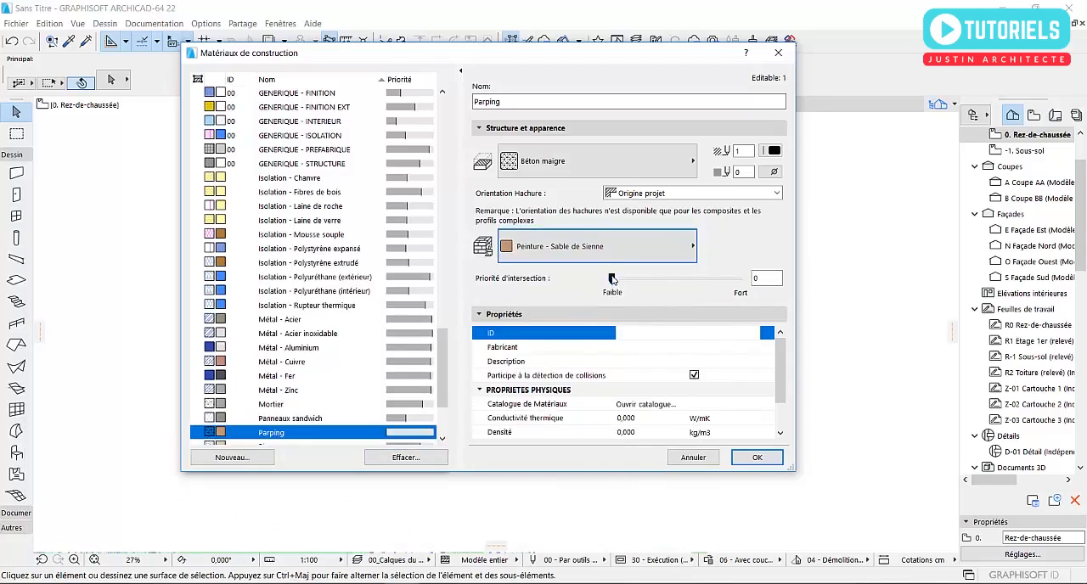
- Set the Parping material's intersection priority to 800 and keep its Béton maigre cut fill
click(768, 280)
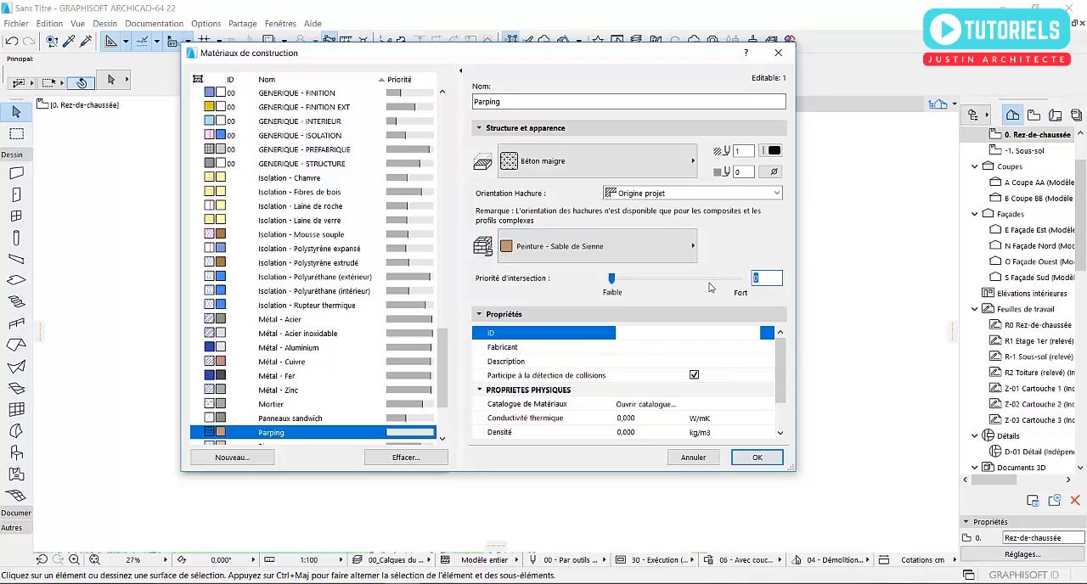
text(800)
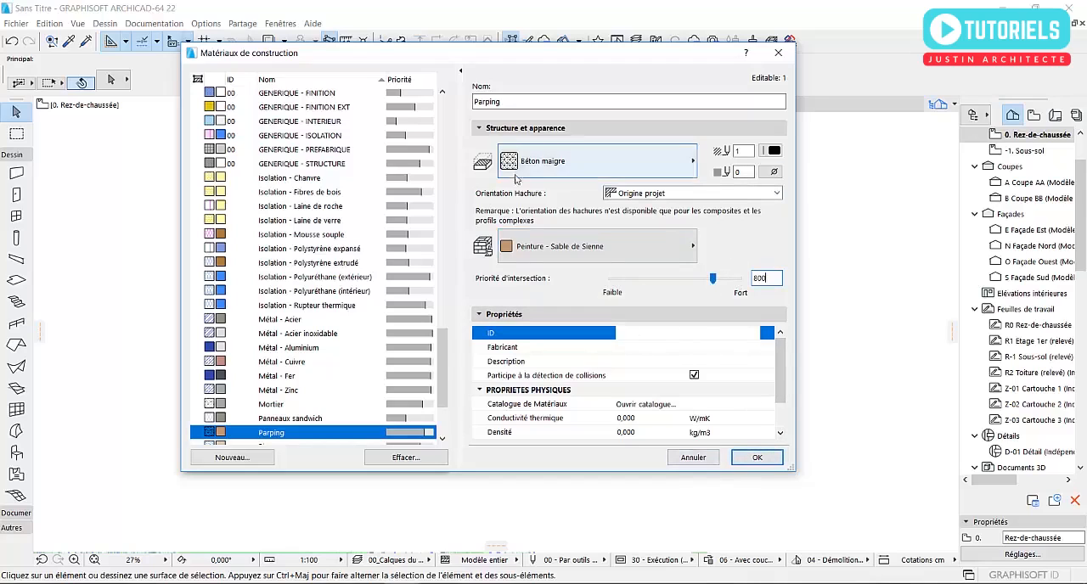
click(578, 161)
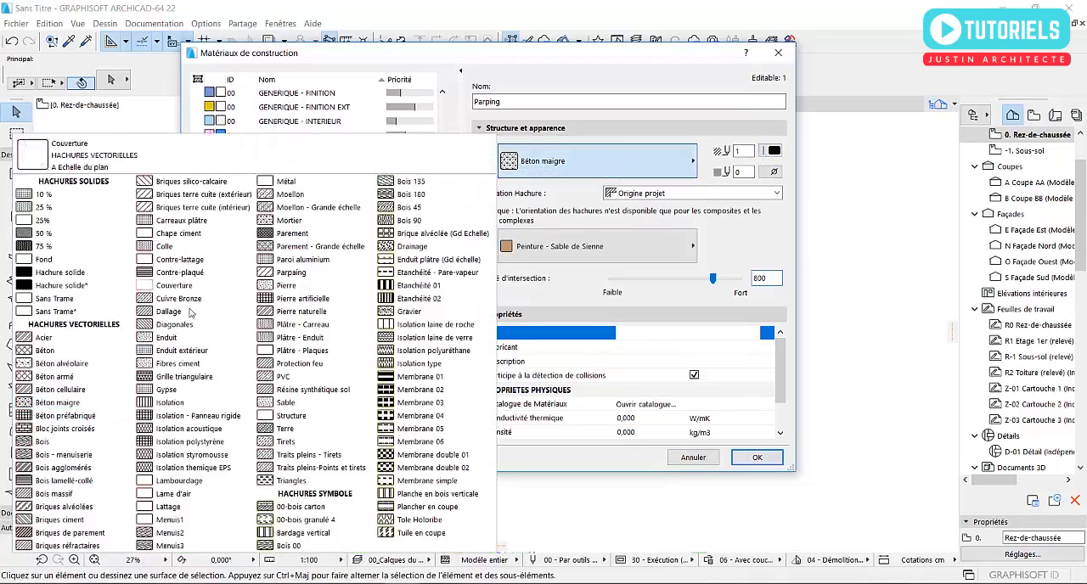
click(602, 80)
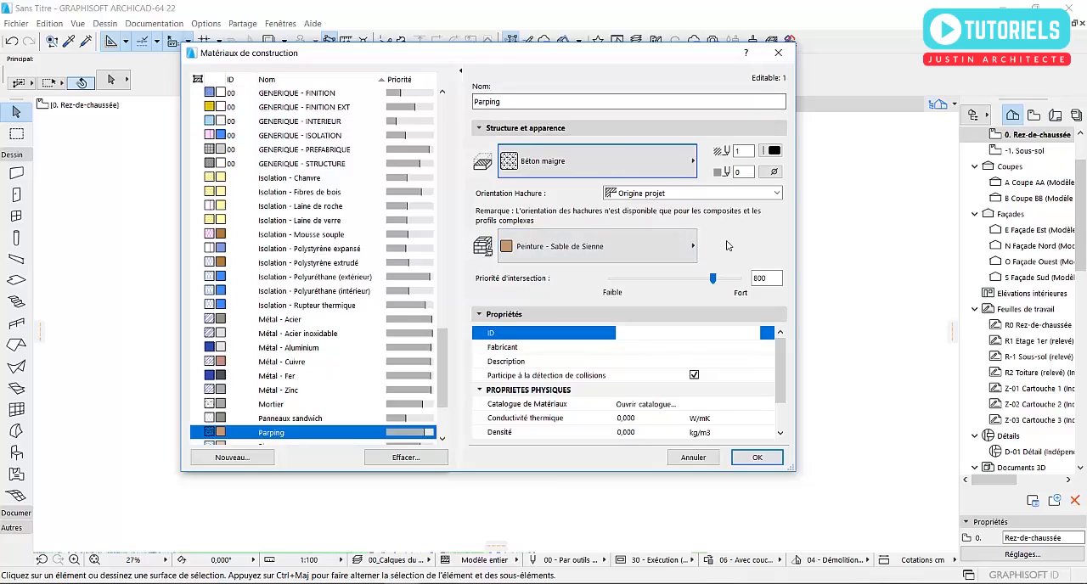
- Create another building material from scratch, named Enduit, without duplicating Parping
click(232, 457)
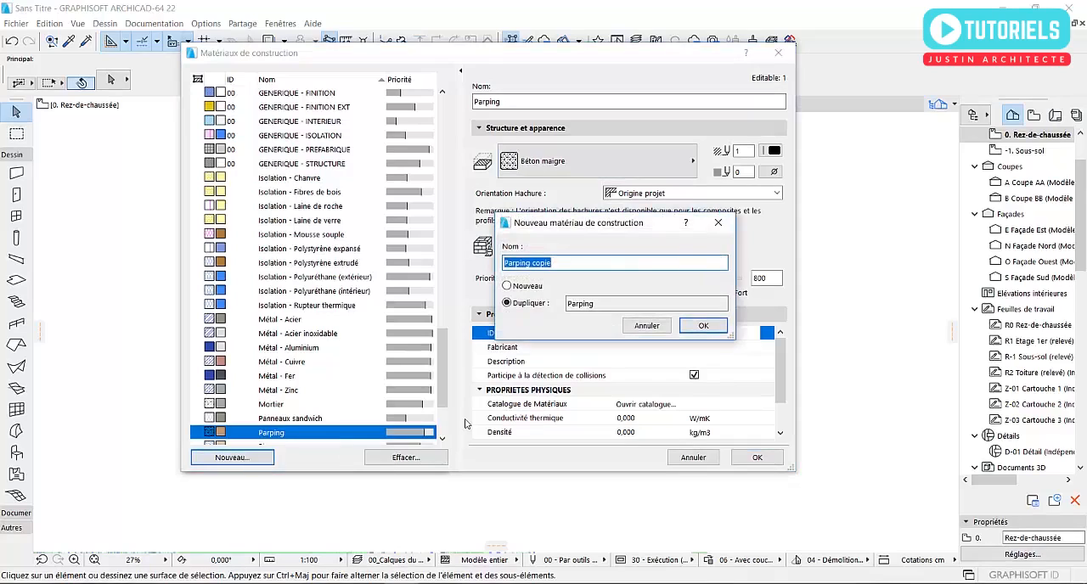
text(Enduit)
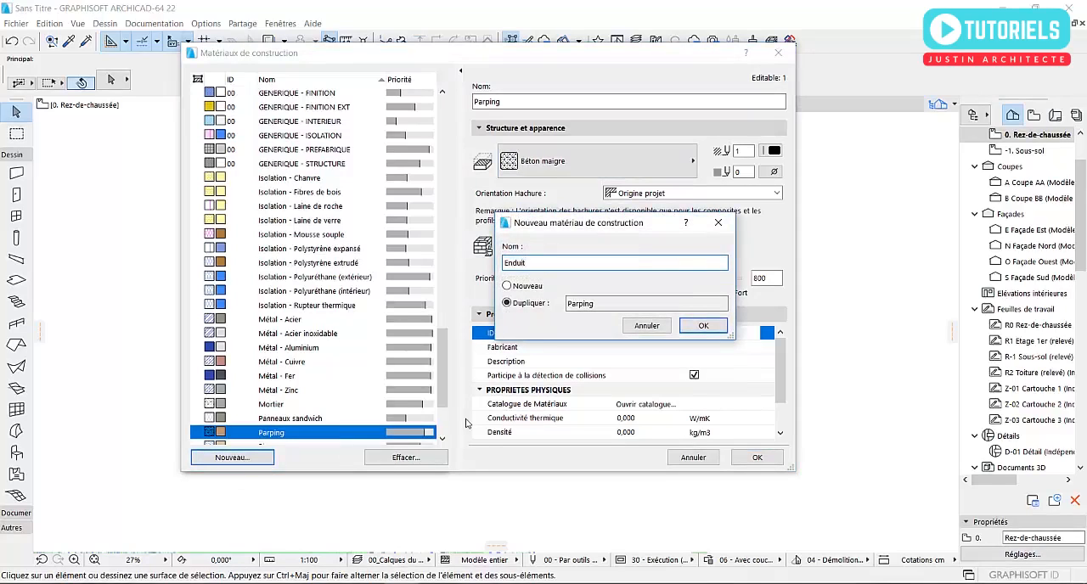
click(519, 288)
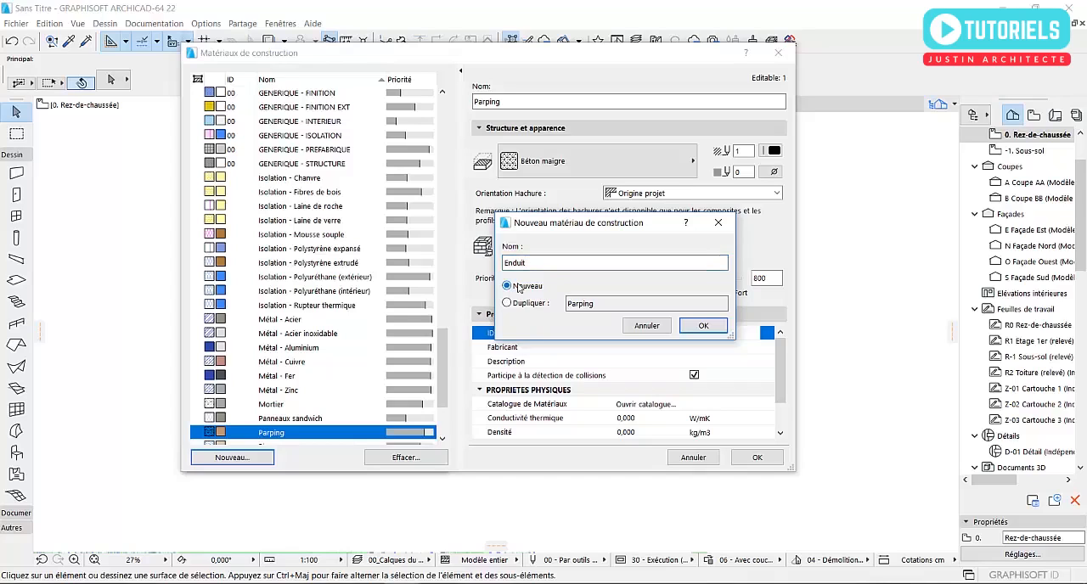
click(703, 328)
- Give the Enduit material the solid cut fill Fond and the surface Appareillage - Calcaire
click(550, 163)
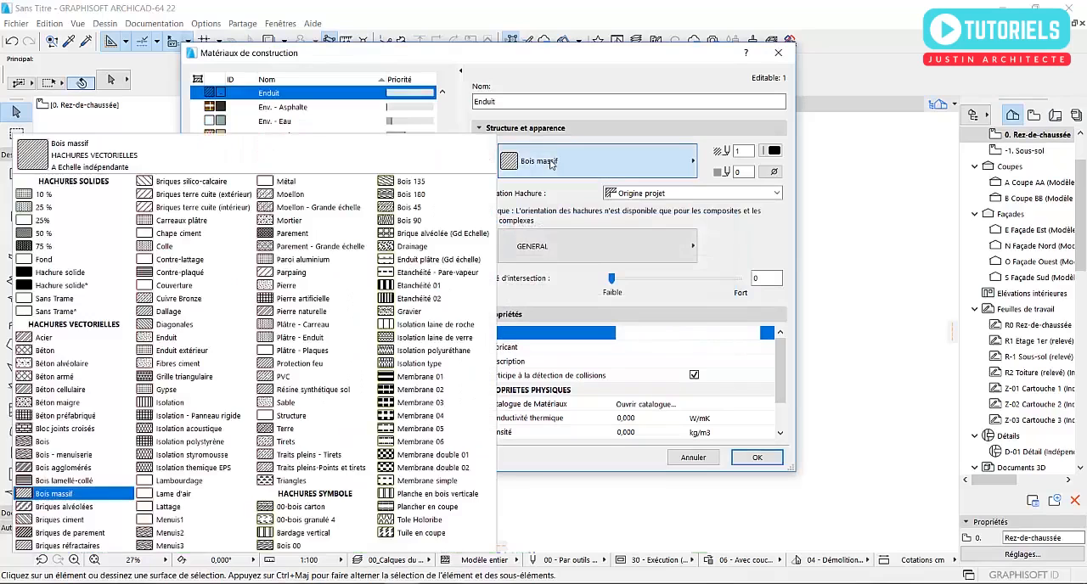
click(81, 262)
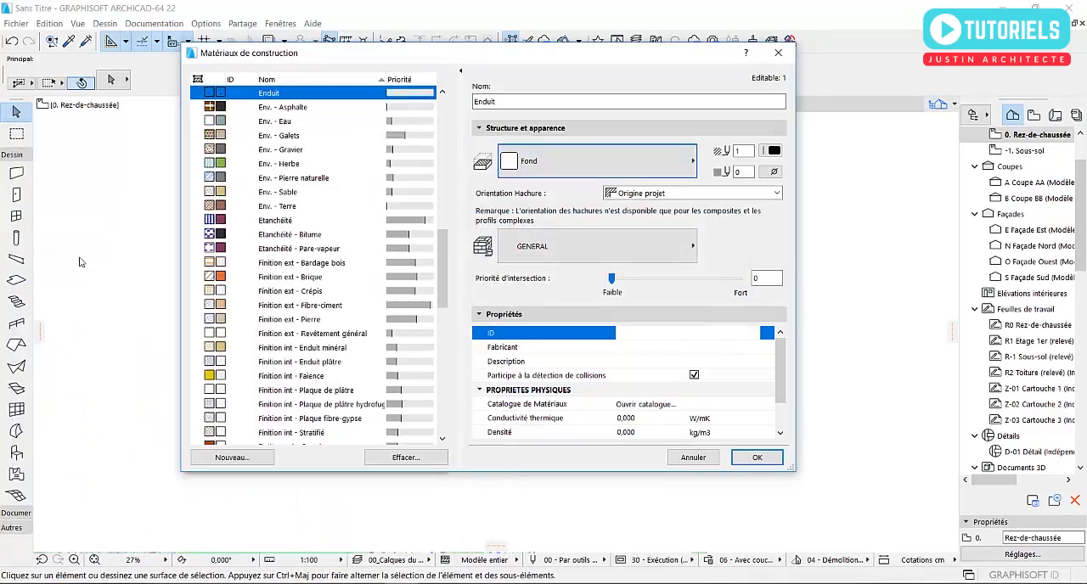
click(514, 249)
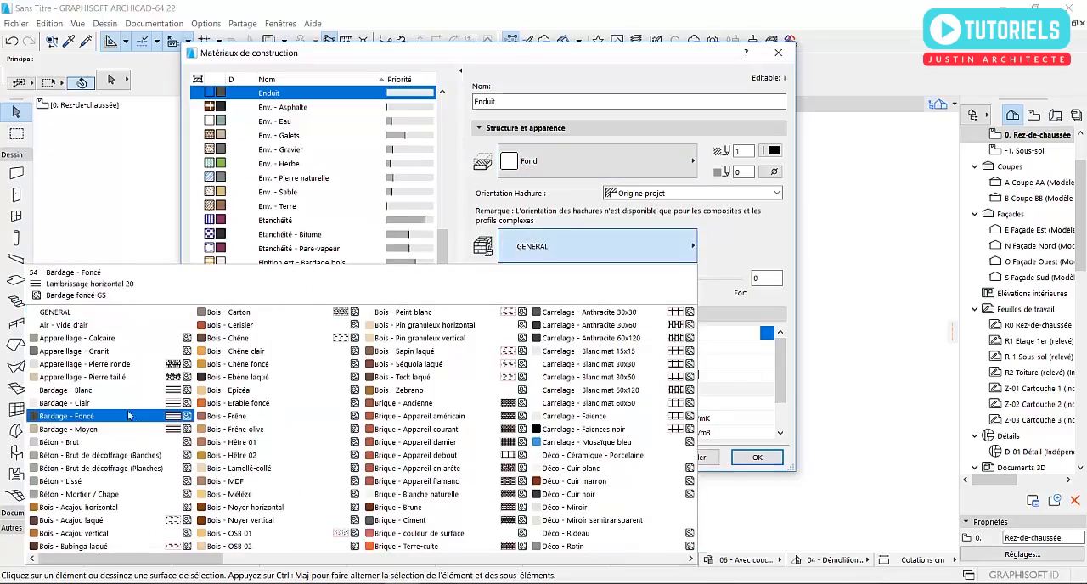
click(82, 339)
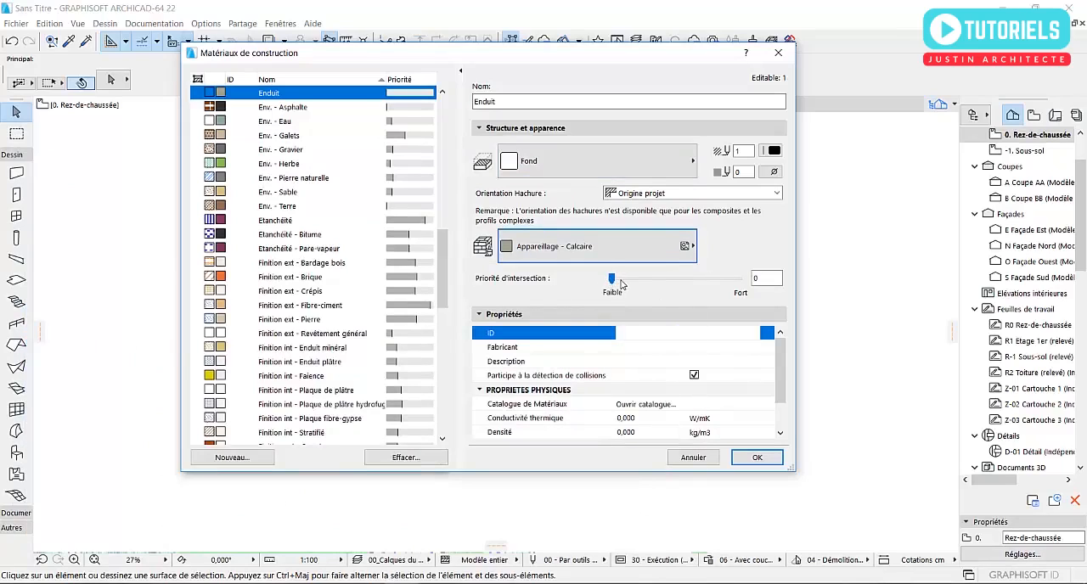
- Set the Enduit material's intersection priority to 500 and save the building material settings
double_click(770, 279)
text(500)
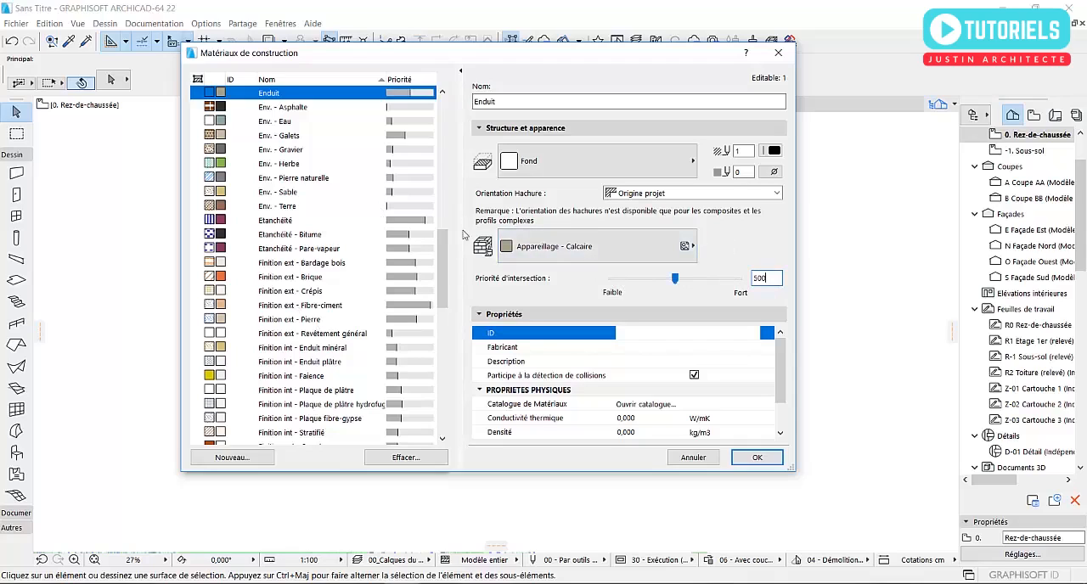
drag(455, 257, 454, 233)
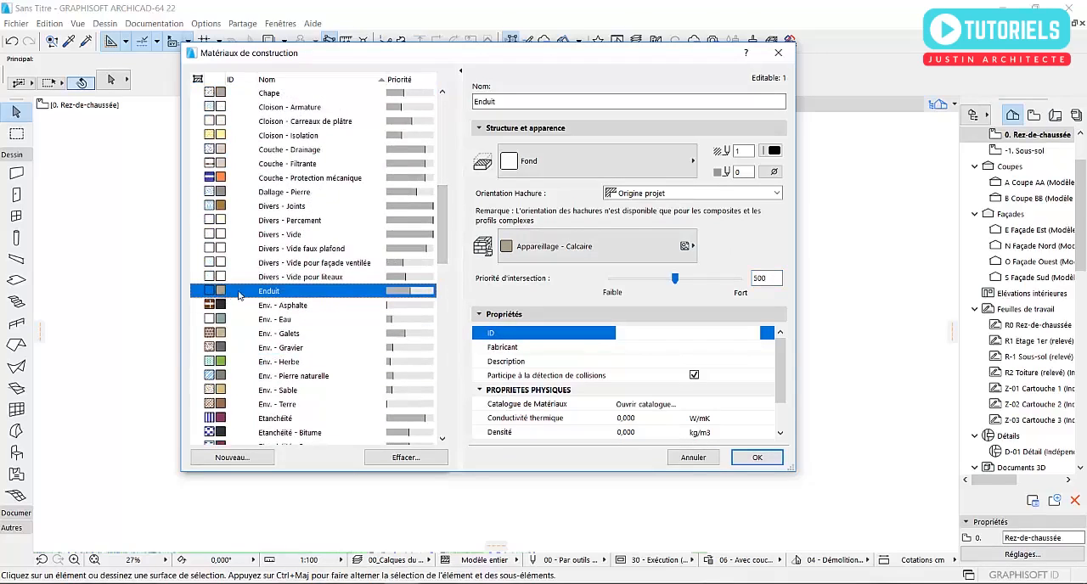
drag(446, 230, 410, 361)
scroll(411, 365, down, 3)
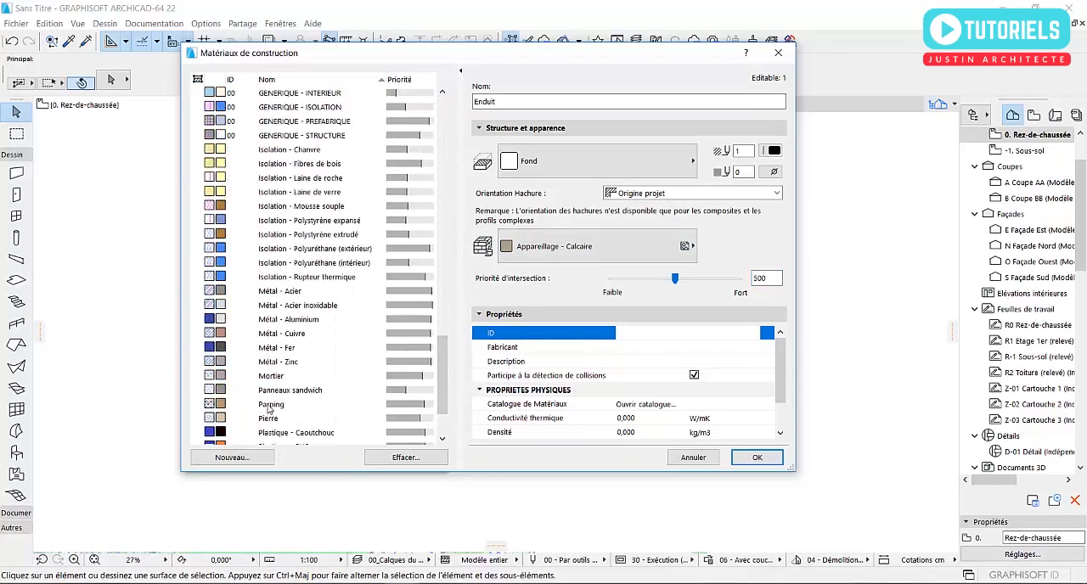
click(739, 456)
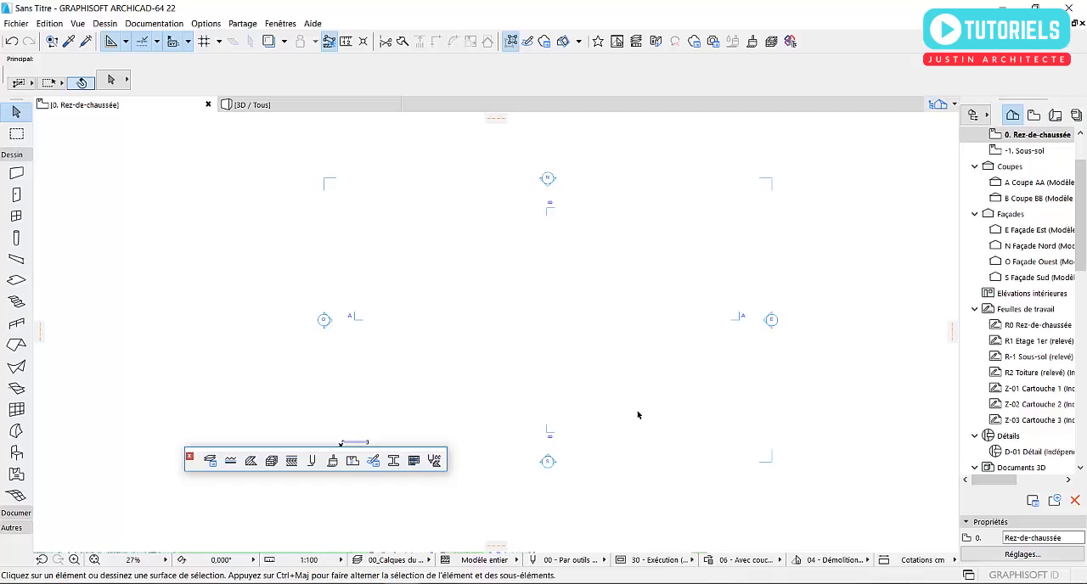
- Open the composite structures settings and review the layers of the 3.3 - Dalle BA + chape + parquet composite
click(205, 23)
mouse_move(246, 42)
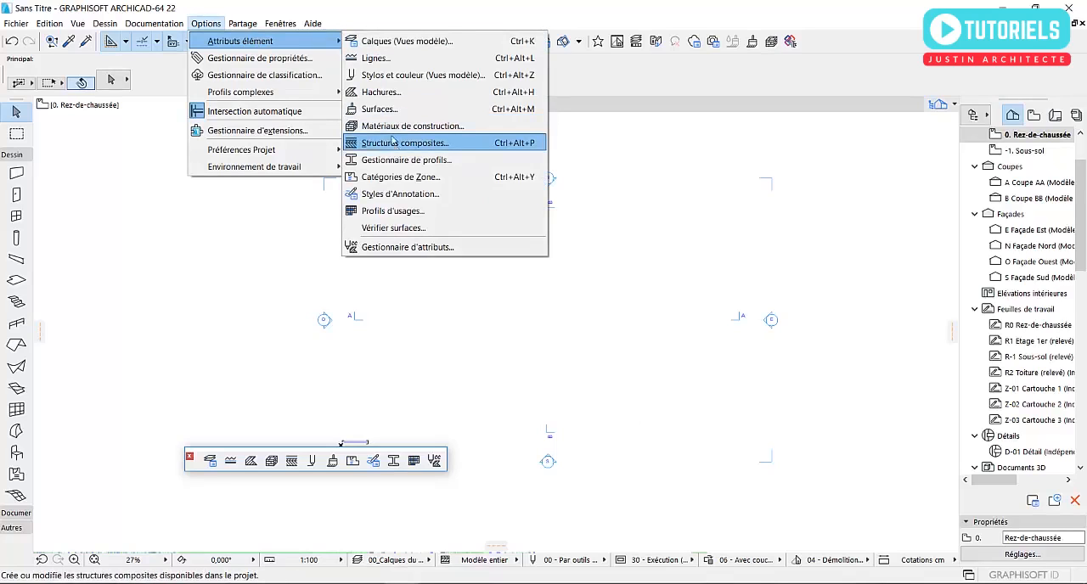
click(291, 464)
click(292, 461)
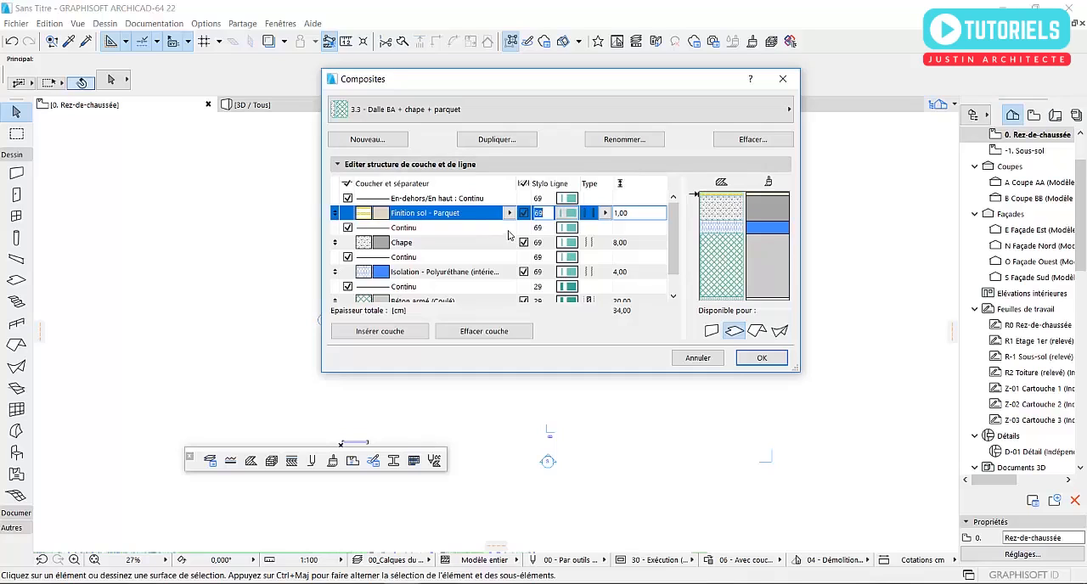
scroll(501, 238, down, 3)
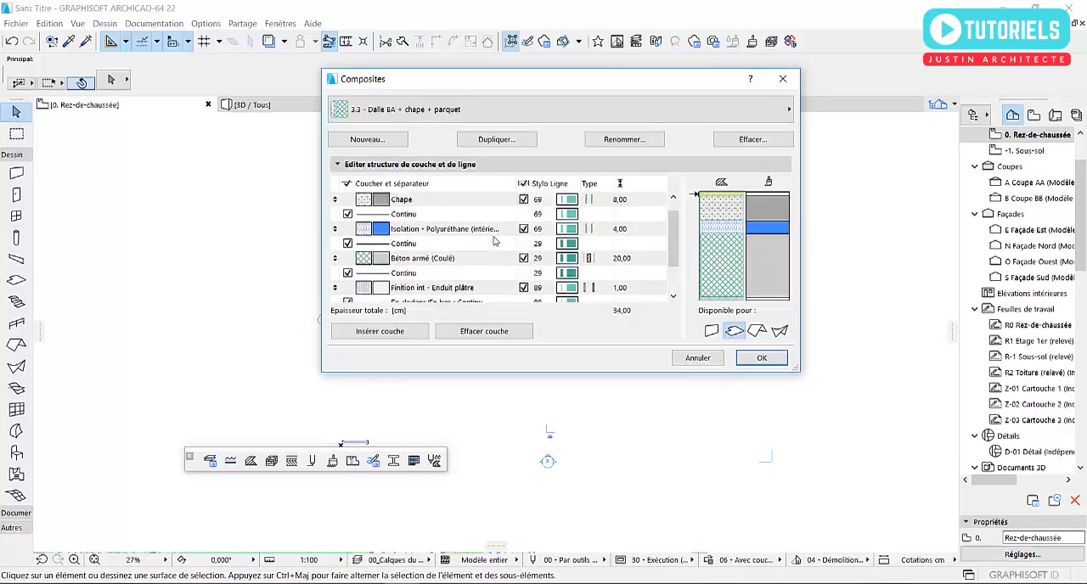
scroll(497, 241, up, 3)
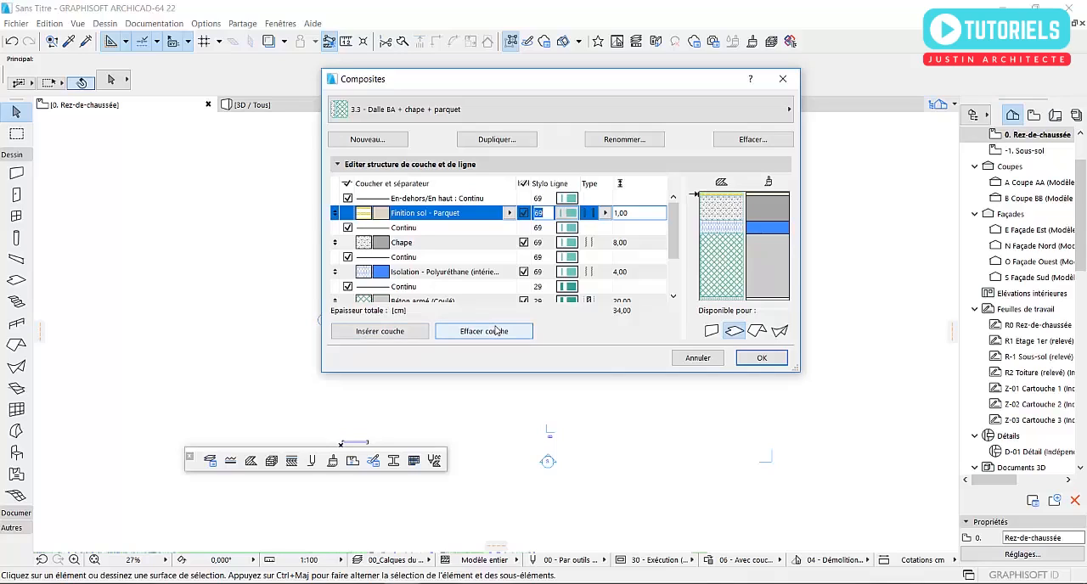
- Create a new composite structure named Mur + enduit and insert two extra layers to make three in total
click(386, 141)
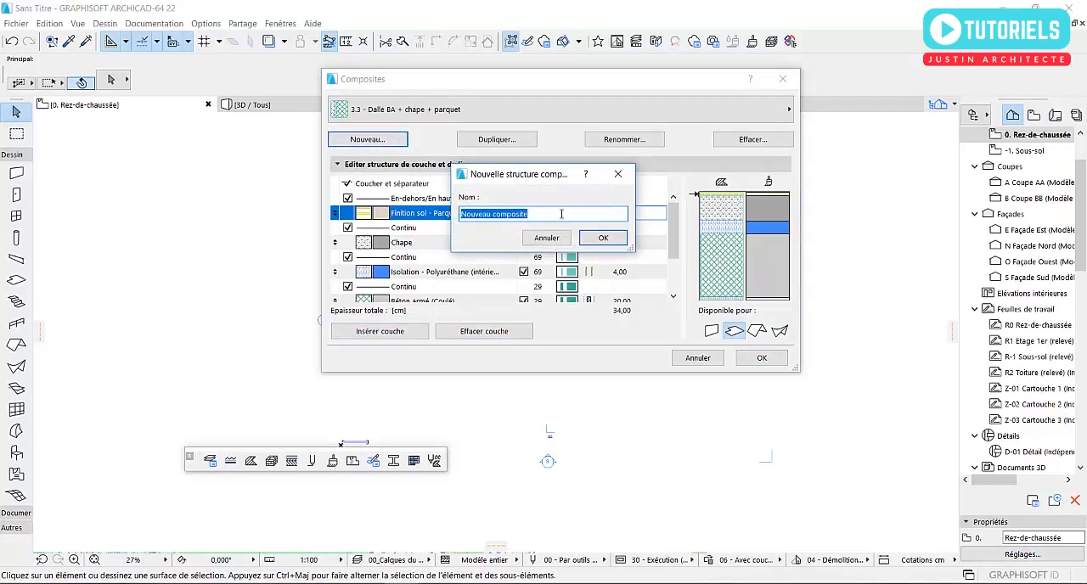
text(Mur + enduit)
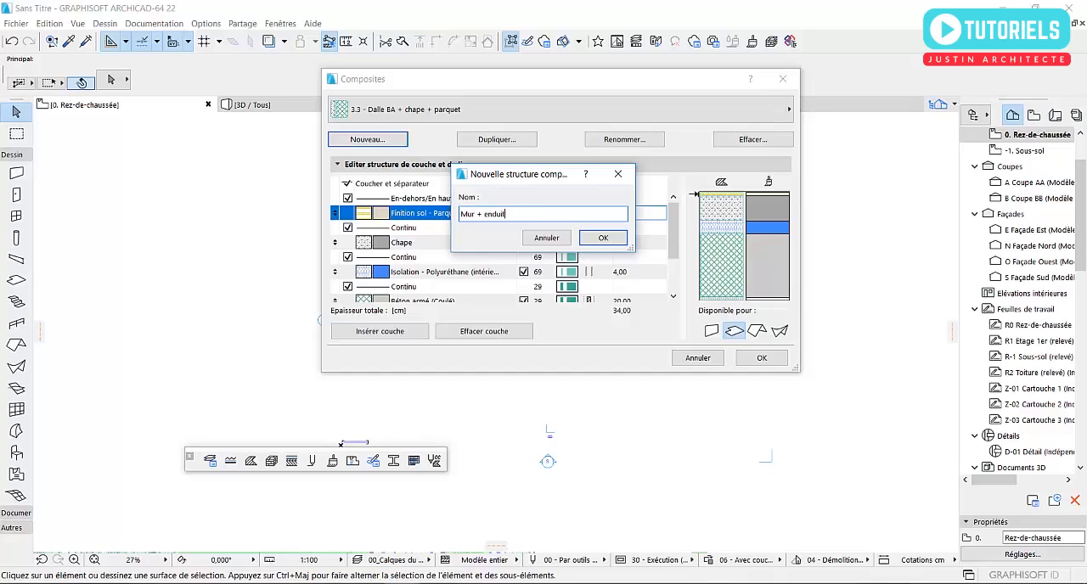
click(605, 237)
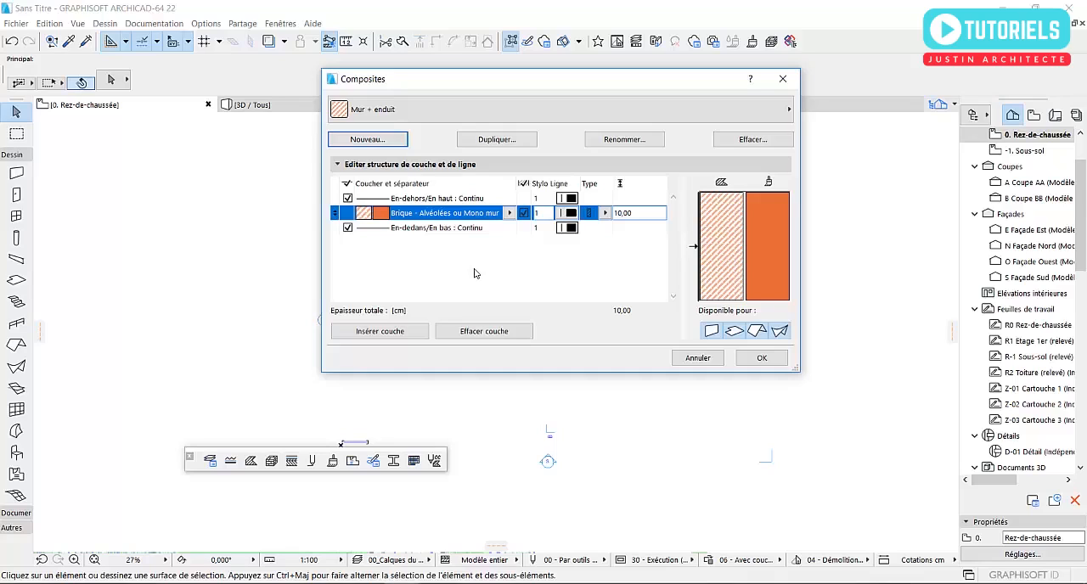
click(378, 331)
click(378, 331)
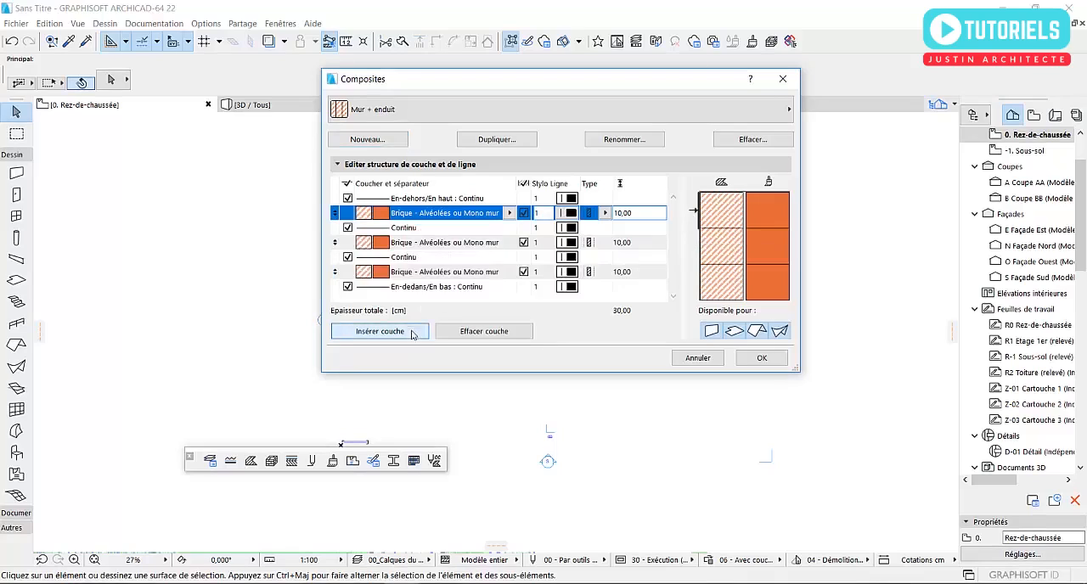
- Assign the Enduit material to the outermost layer of the composite and set its thickness to 1.50 cm
click(509, 213)
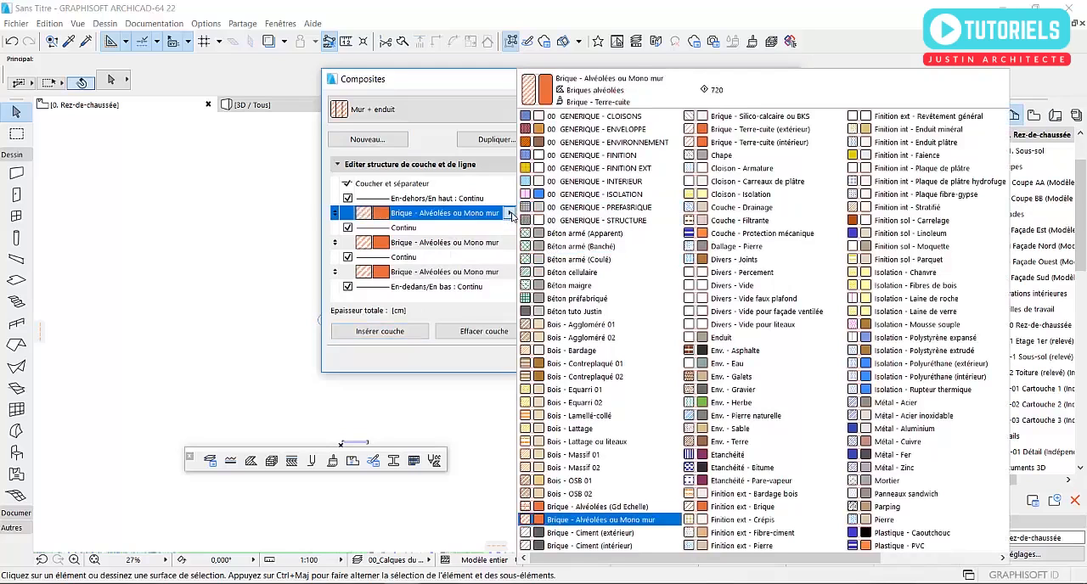
scroll(744, 291, down, 1)
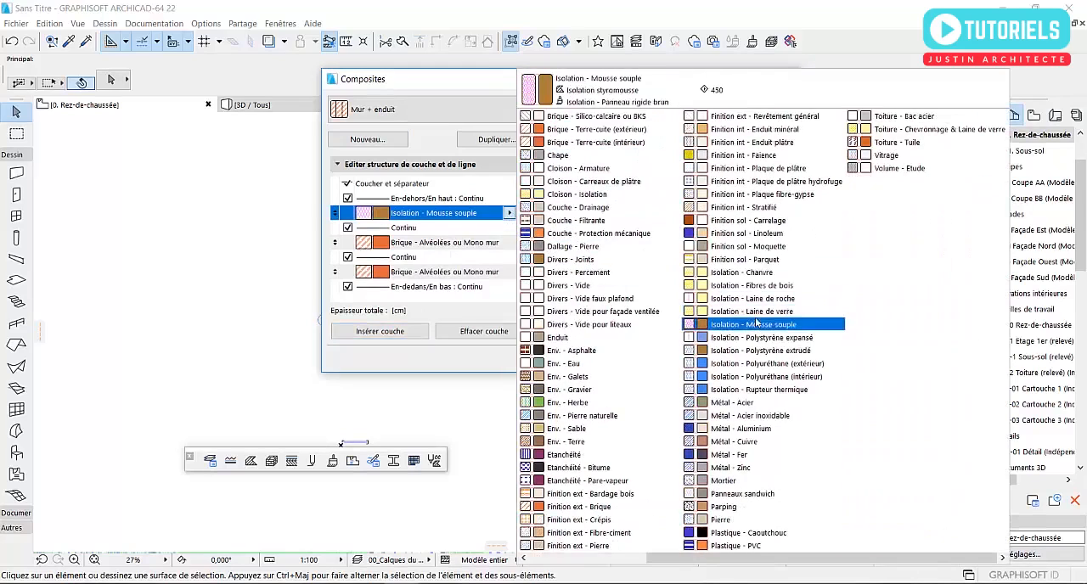
scroll(753, 304, up, 1)
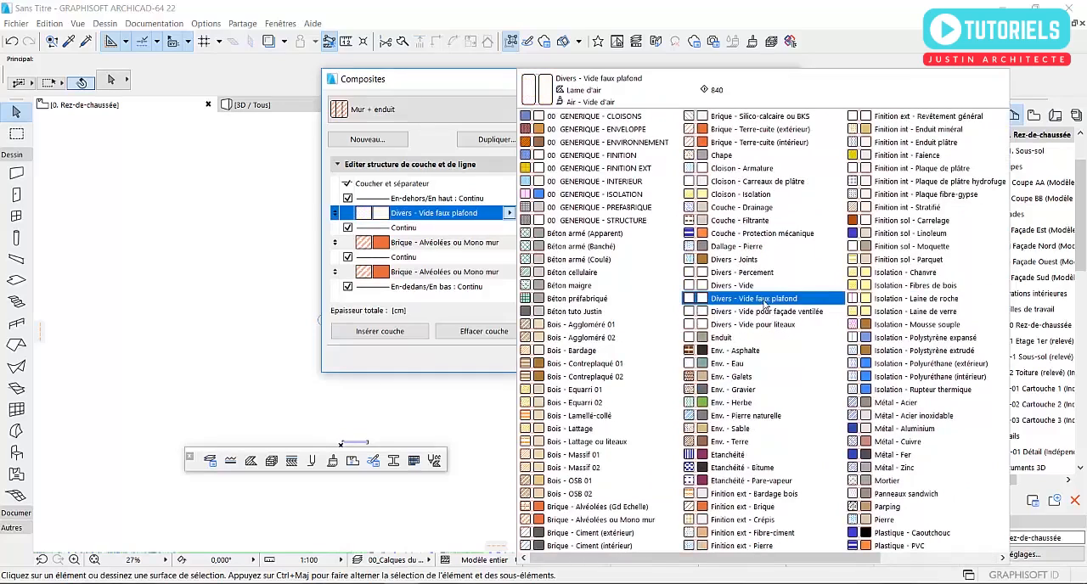
click(721, 338)
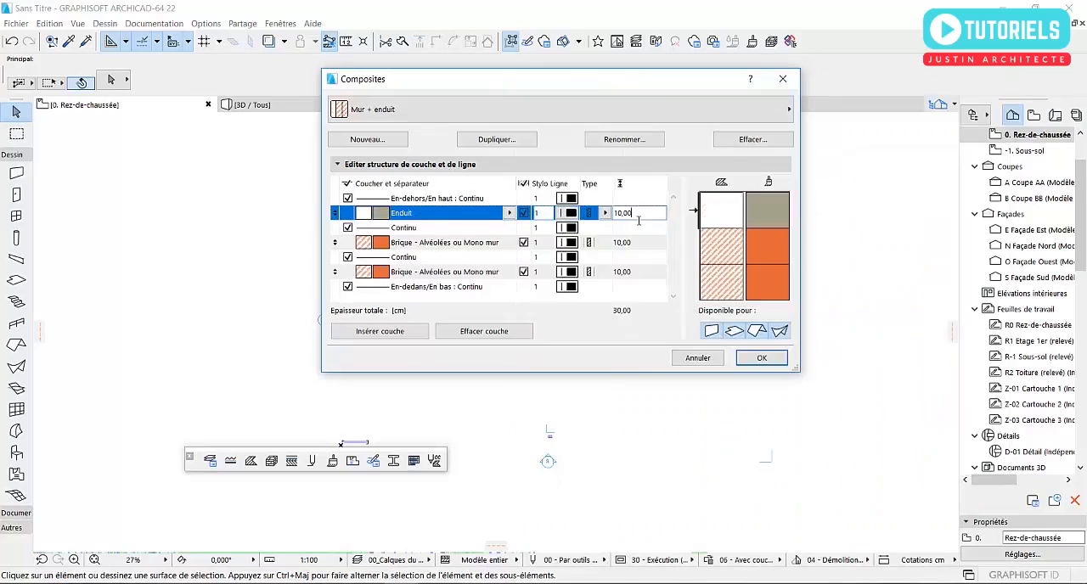
drag(638, 218, 604, 218)
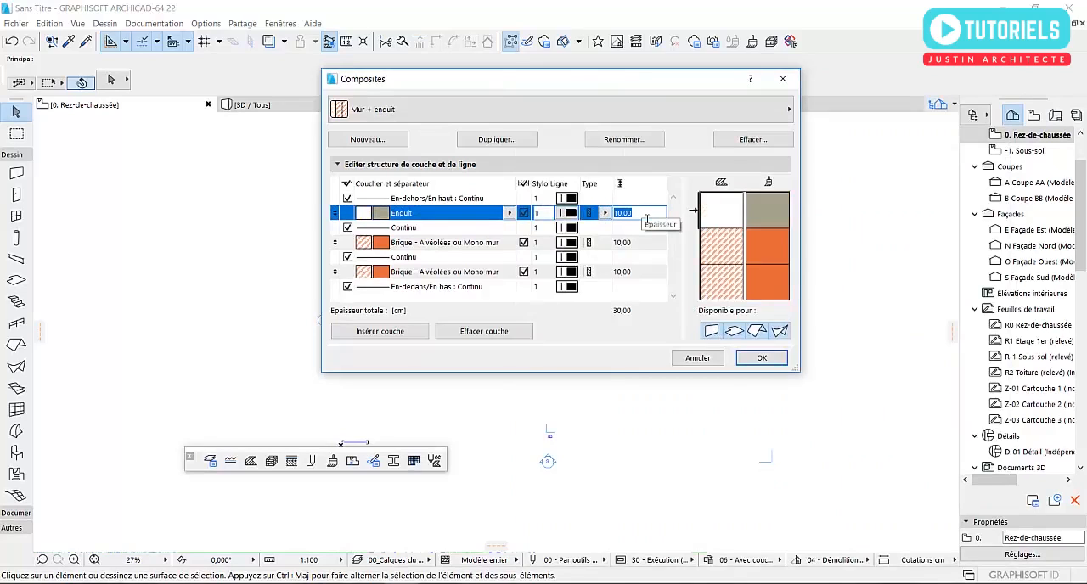
text(1,5)
key(Return)
- Assign the Parping material to the middle layer of the composite and set its thickness to 15 cm
click(645, 244)
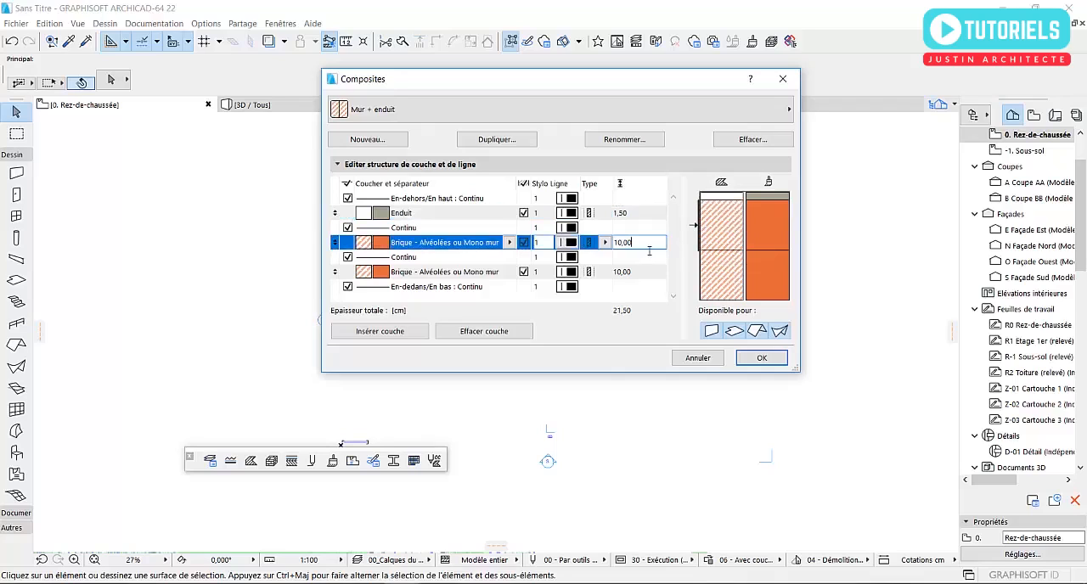
click(510, 243)
click(778, 246)
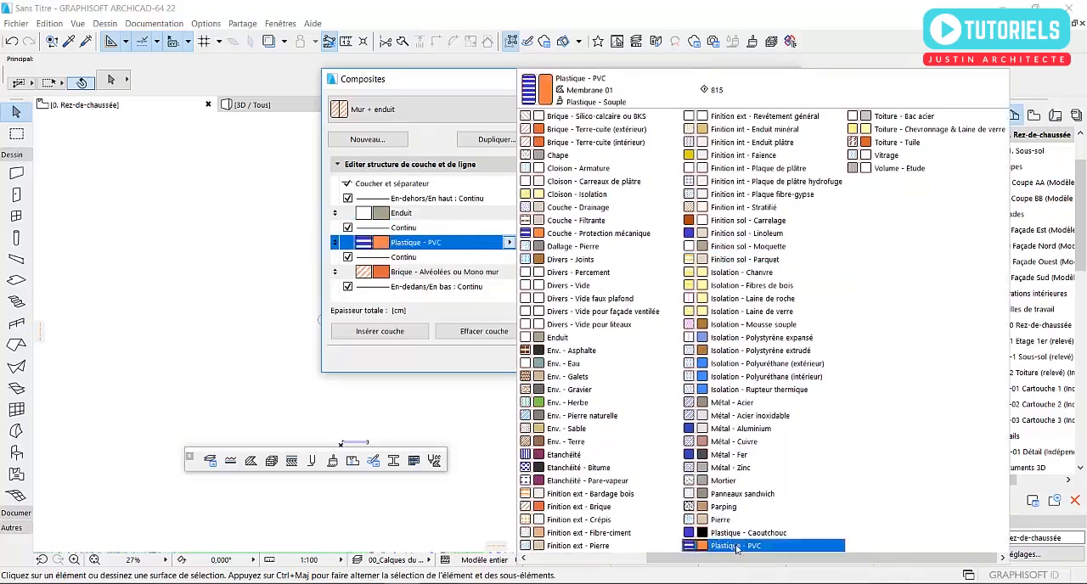
click(730, 507)
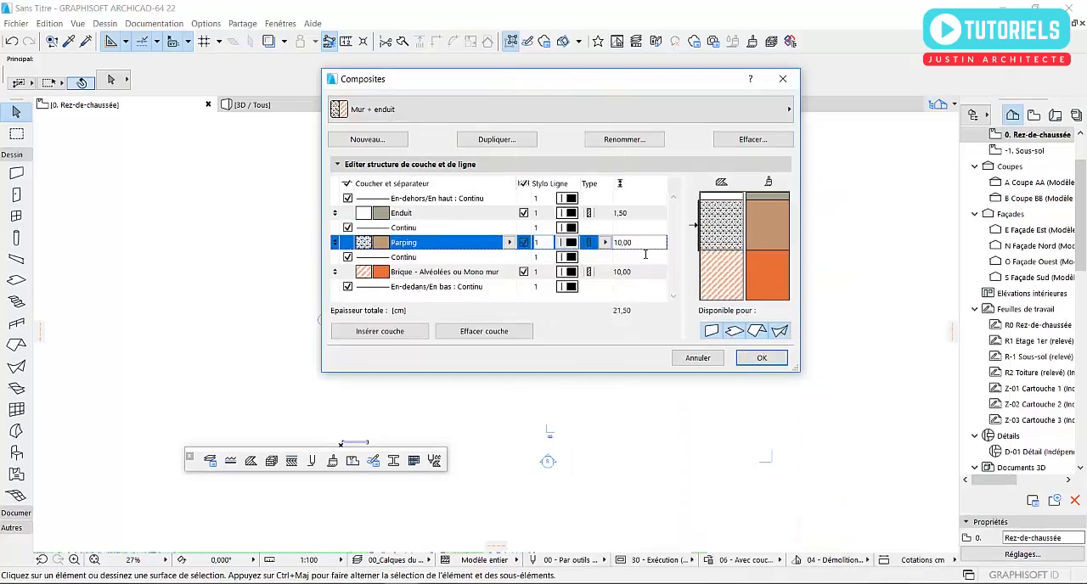
drag(645, 248, 604, 250)
text(15)
key(Return)
- Assign the Enduit material to the innermost layer of the composite and set its thickness to 1.5 cm
click(635, 272)
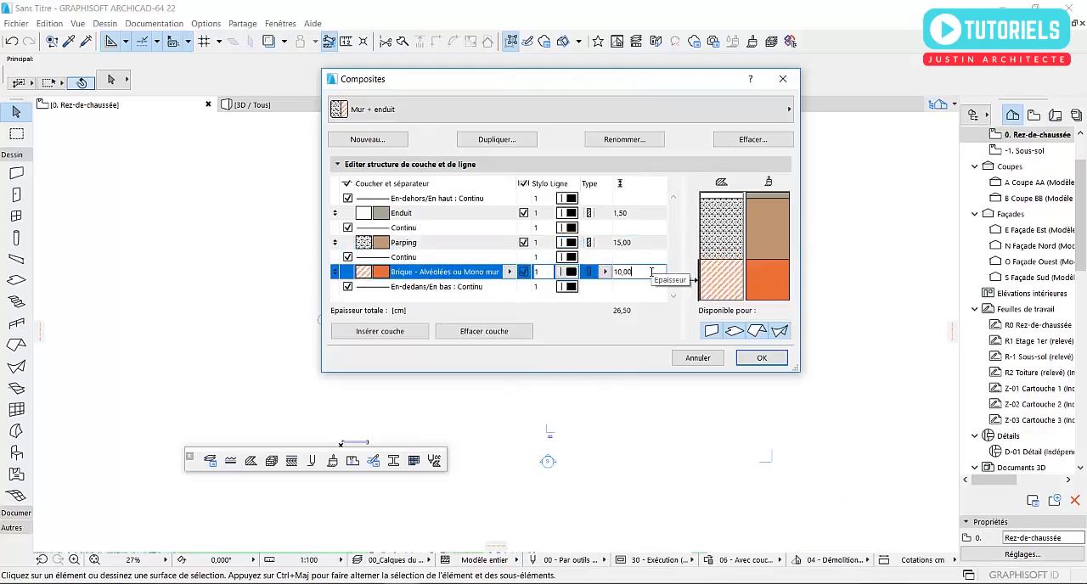
drag(636, 271, 540, 281)
click(509, 272)
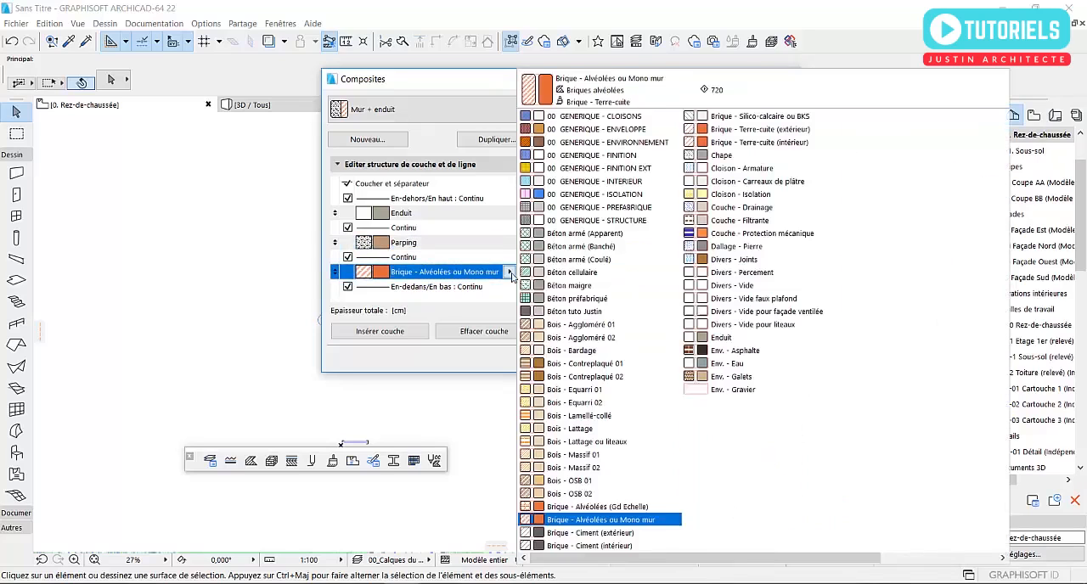
click(772, 340)
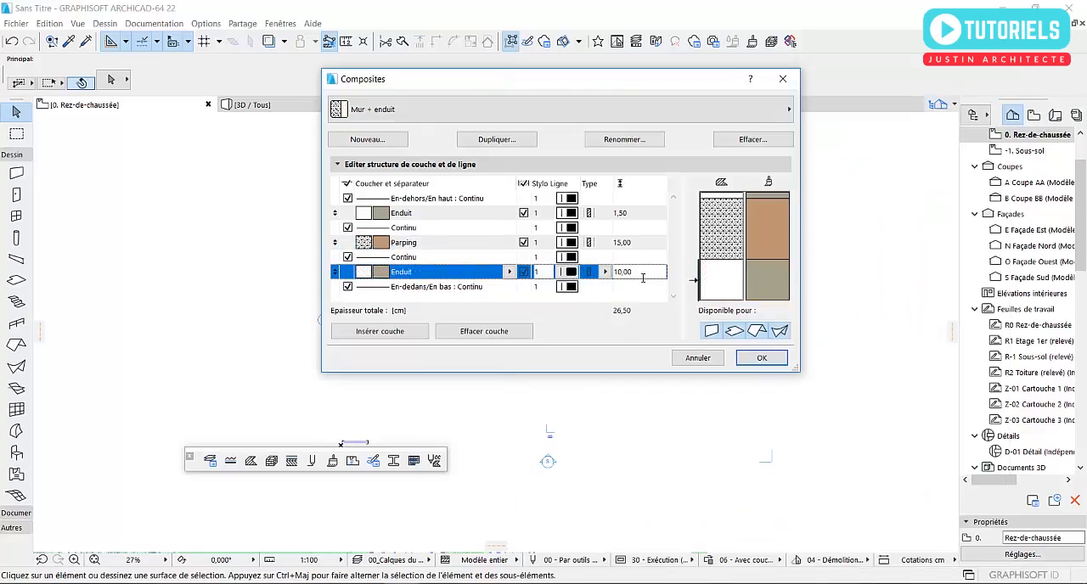
click(640, 273)
text(1,5)
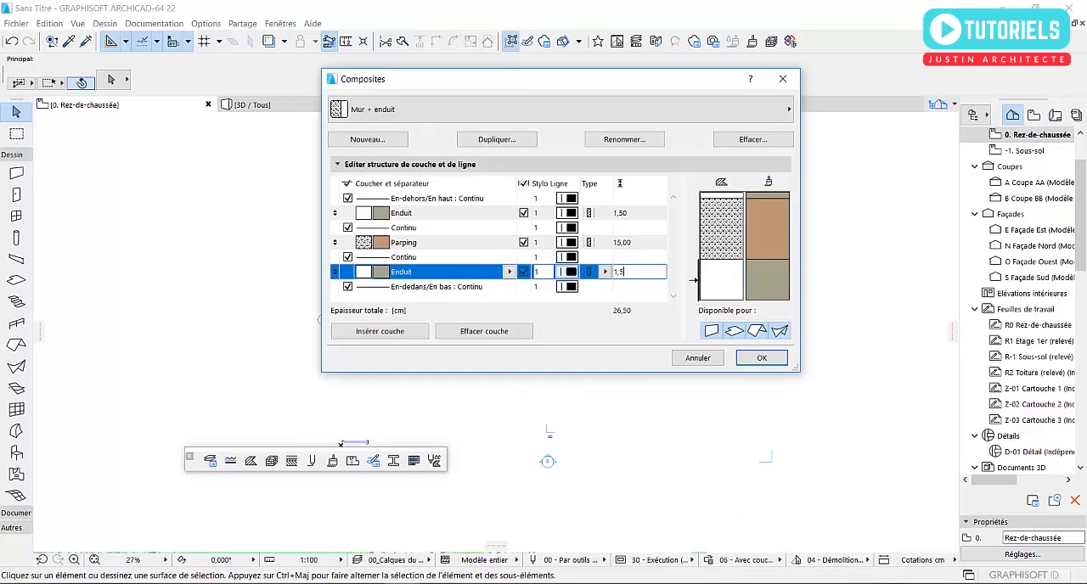
click(631, 290)
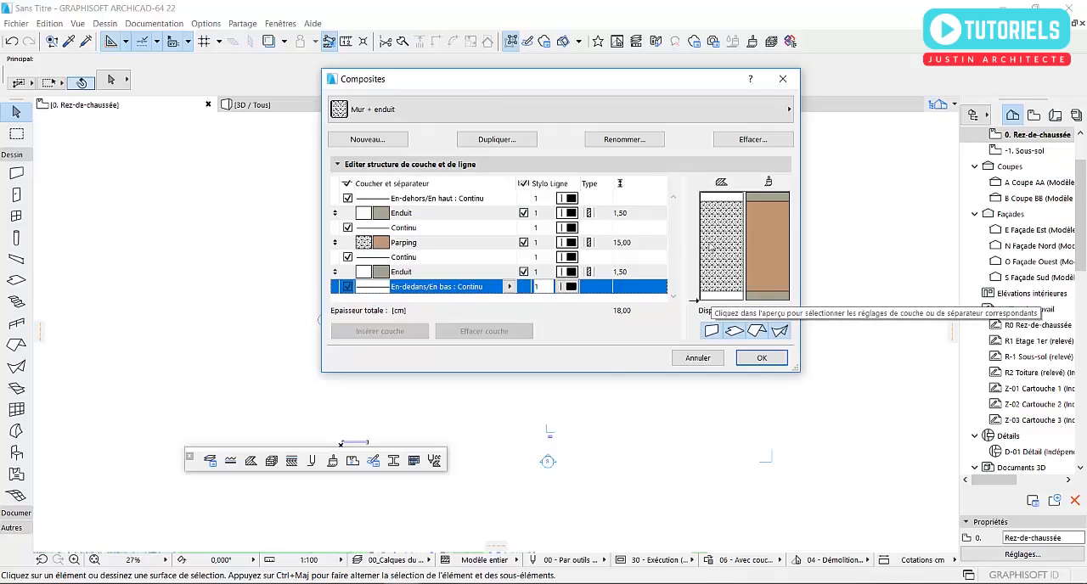
- Check the layers of the Mur + enduit composite, make it available for walls only, and save the composite settings
click(441, 244)
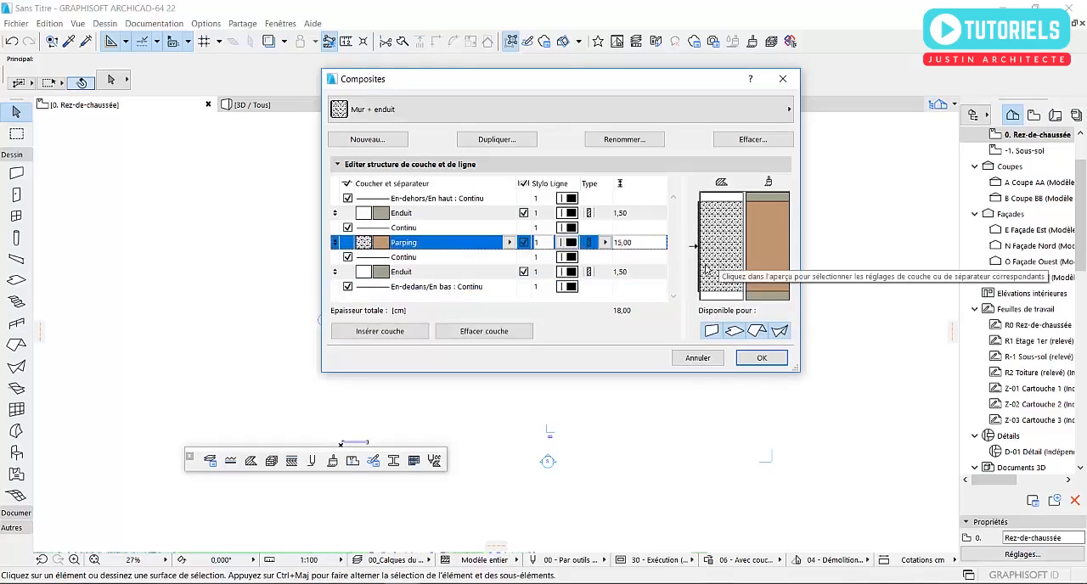
click(456, 218)
click(464, 277)
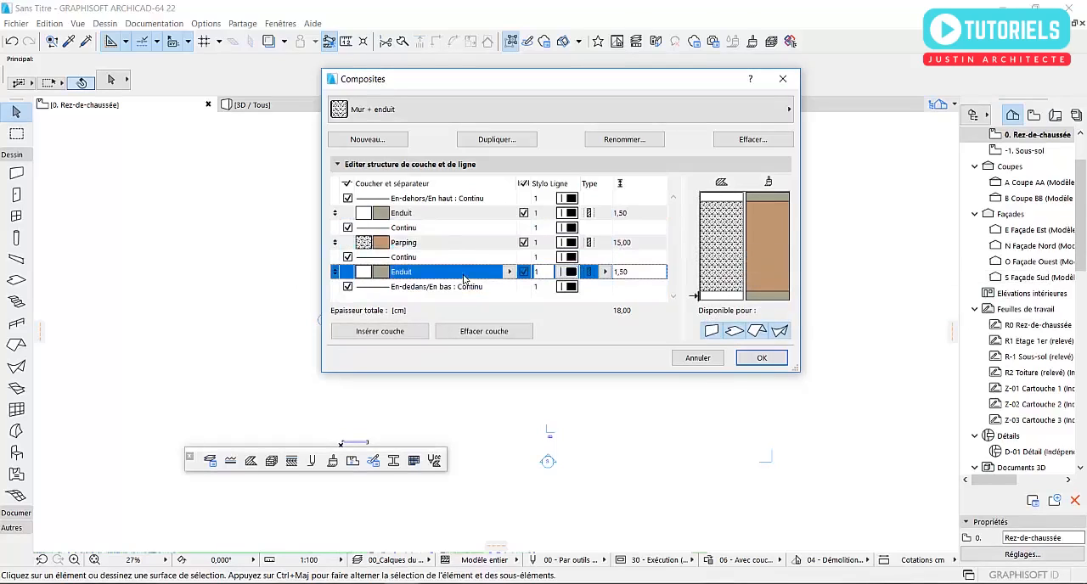
click(454, 248)
click(456, 214)
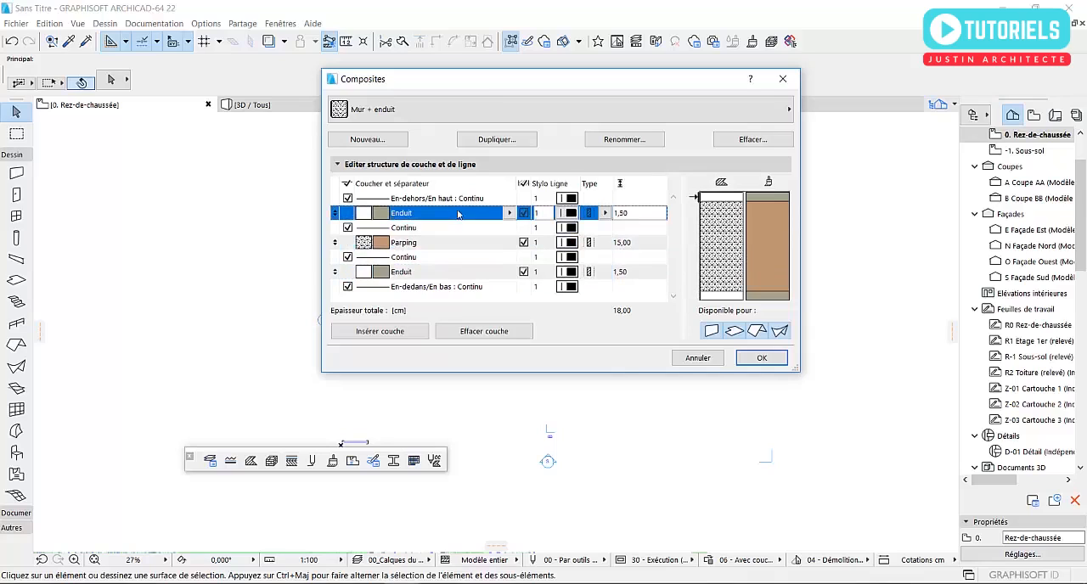
click(485, 247)
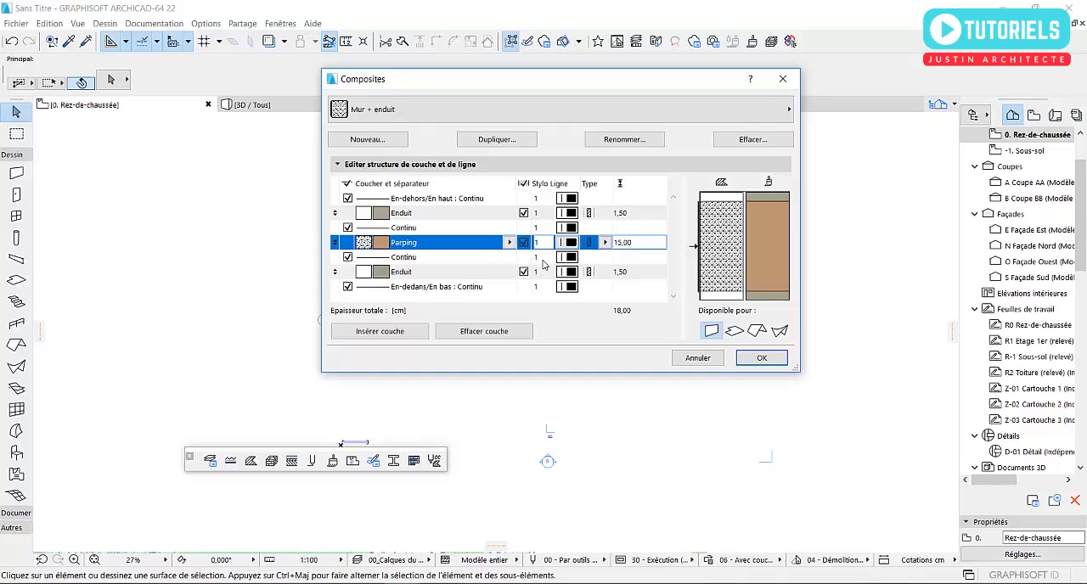
click(712, 103)
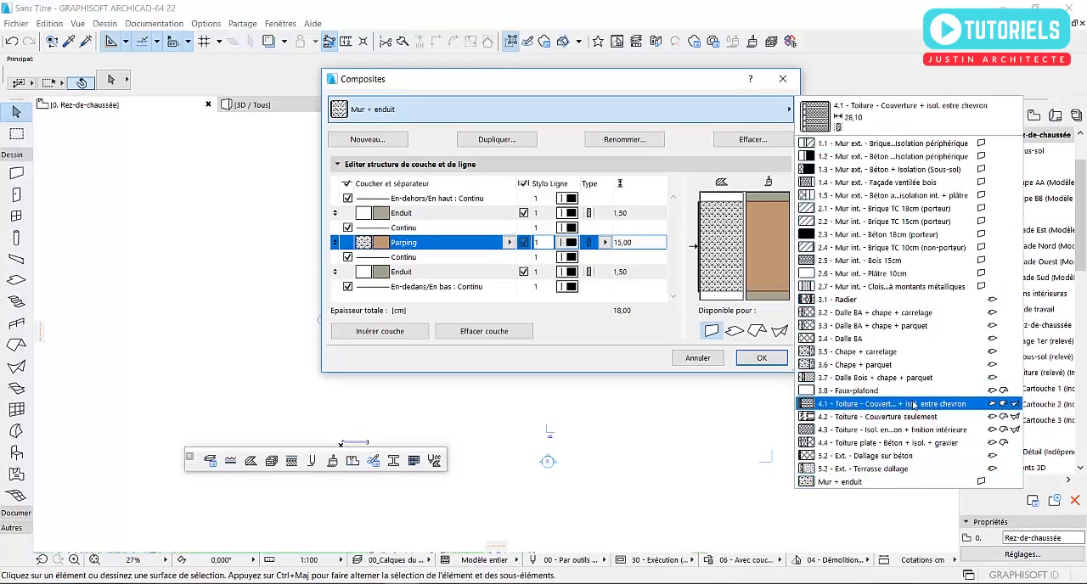
click(625, 80)
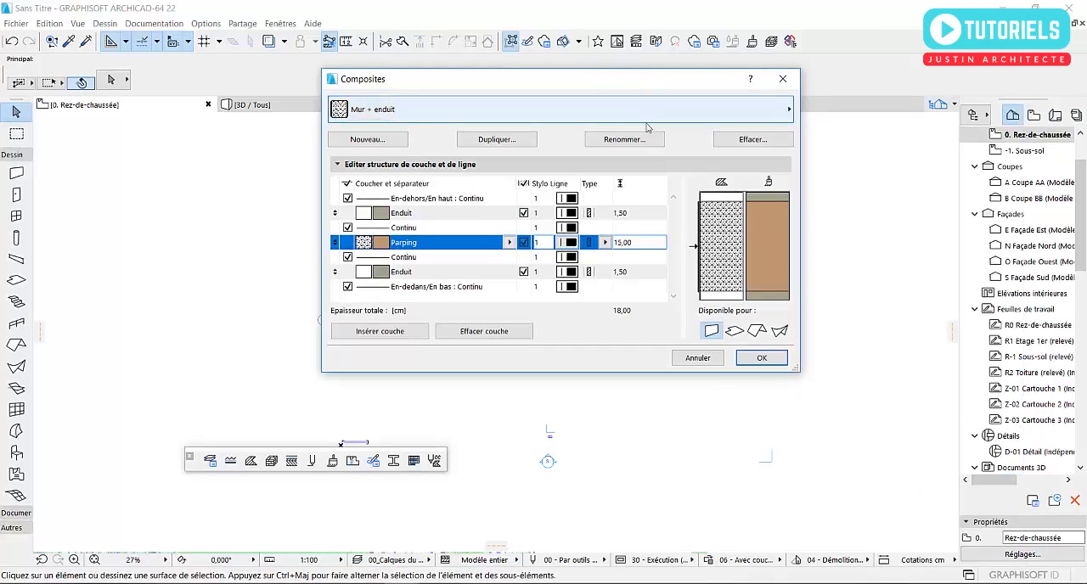
click(761, 359)
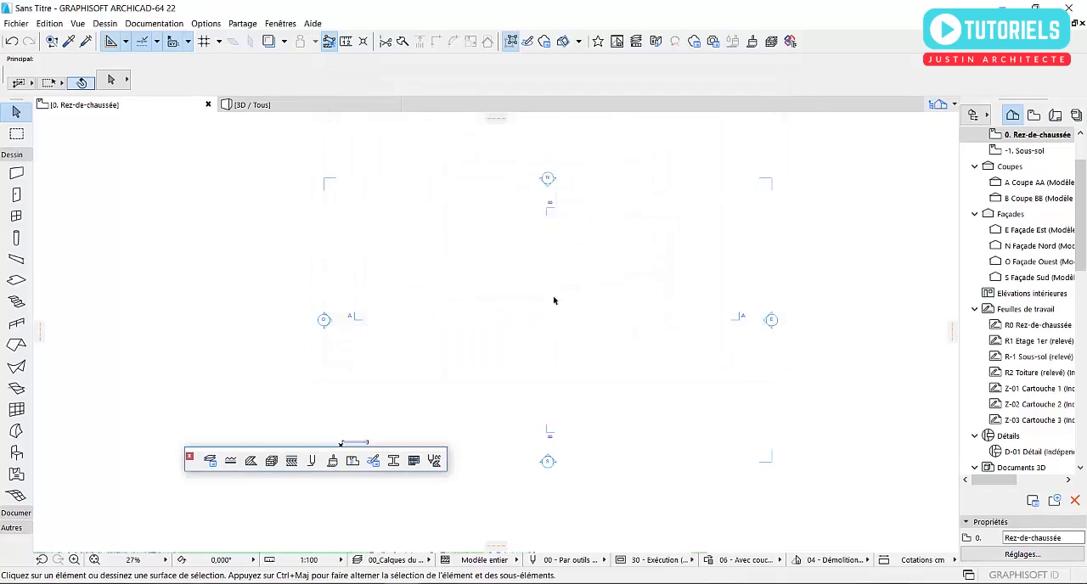
middle_drag(556, 301, 599, 289)
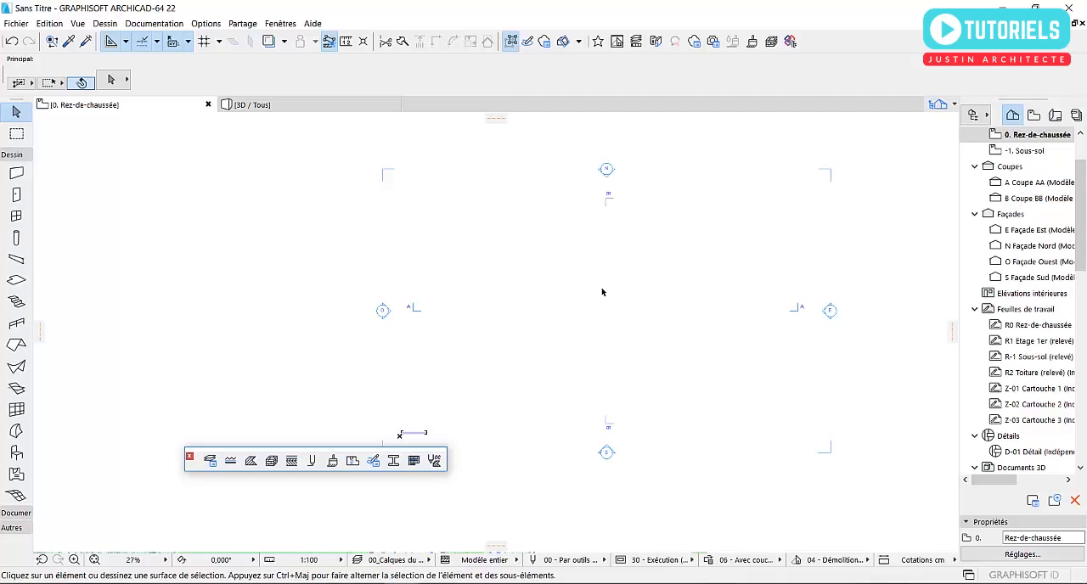
double_click(15, 174)
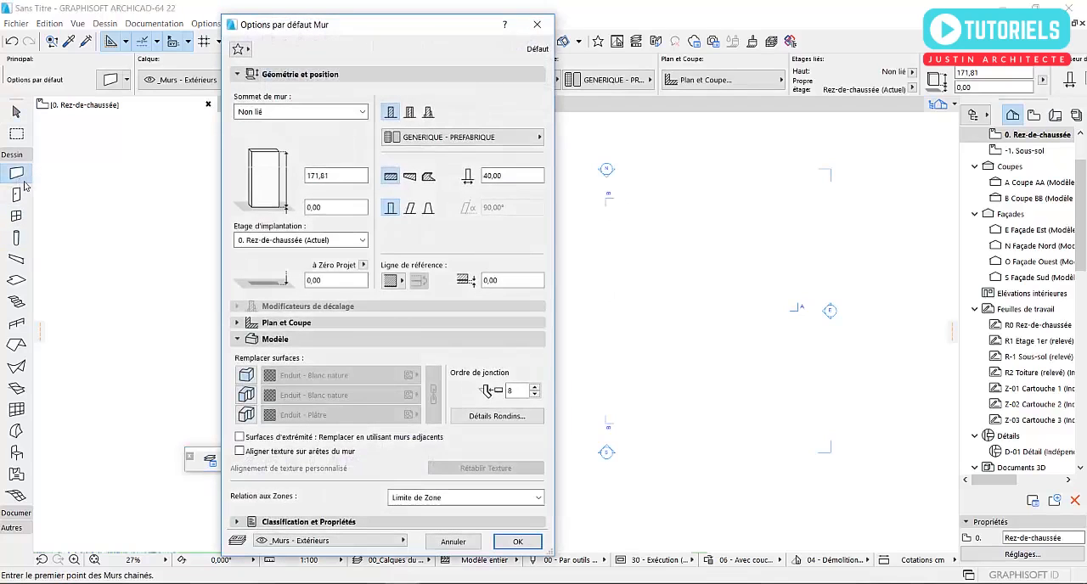
click(410, 113)
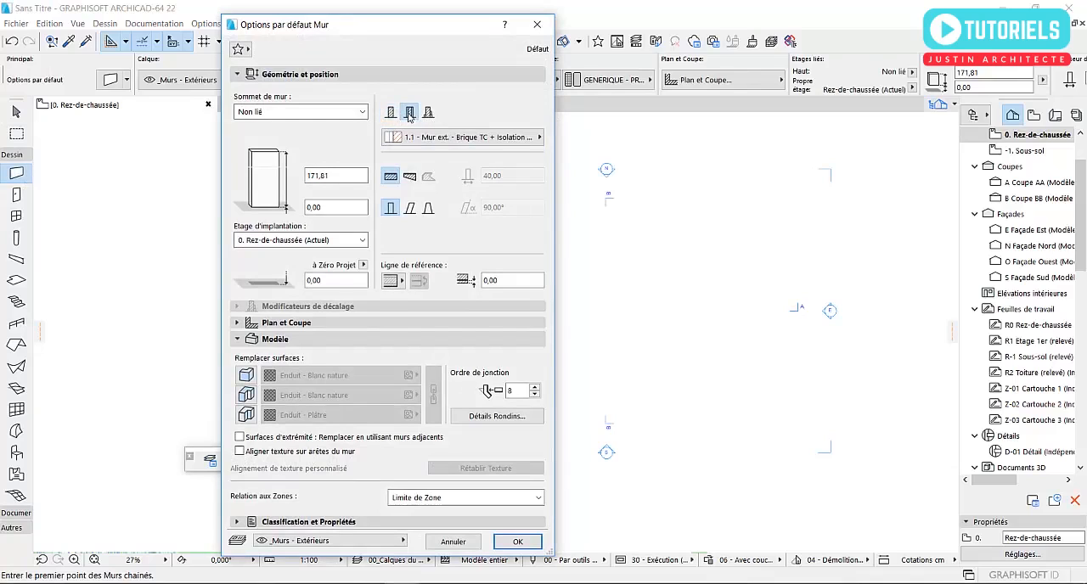
click(417, 139)
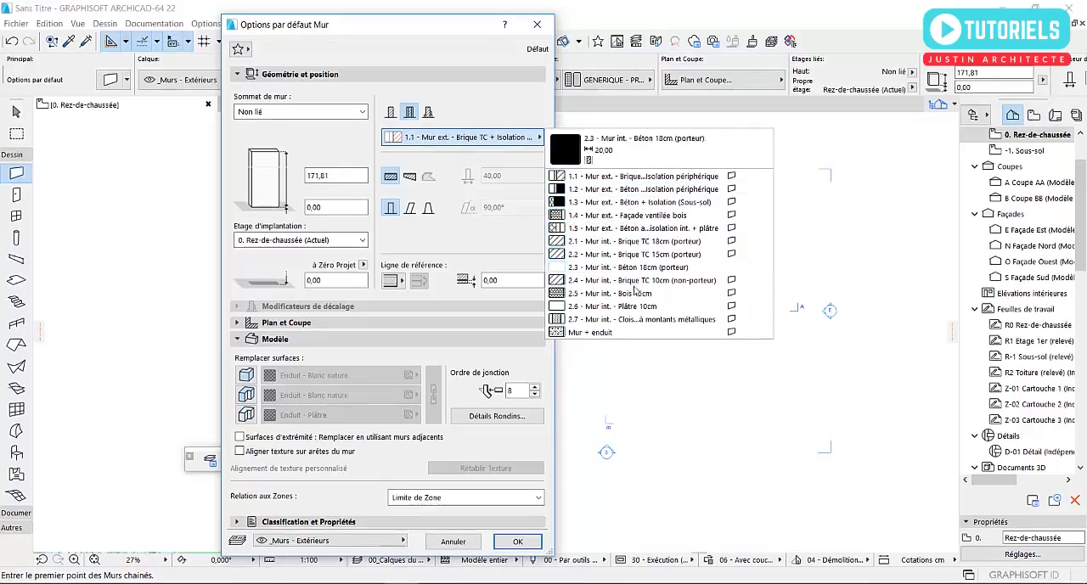
click(586, 333)
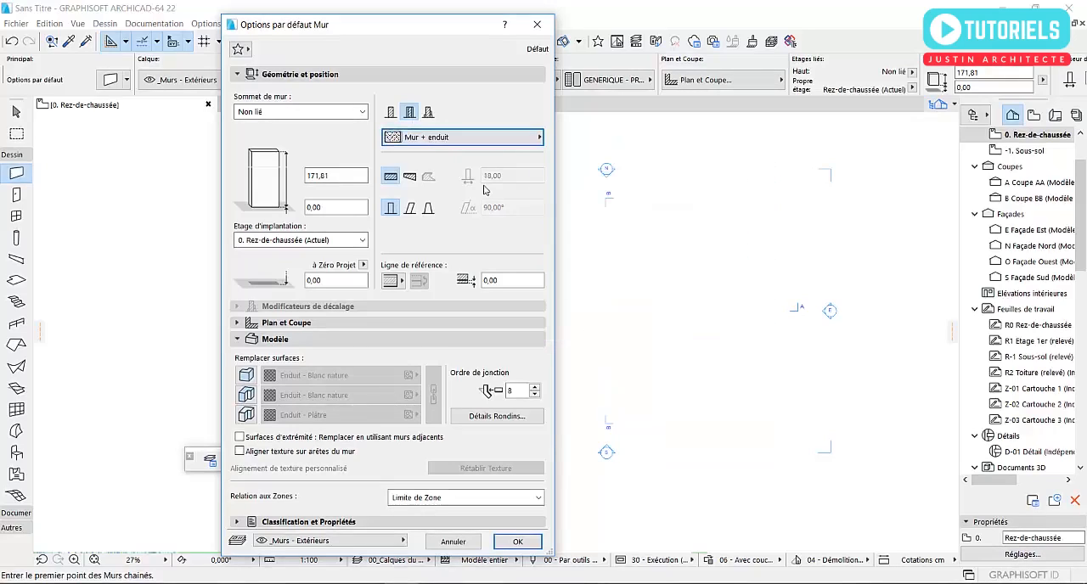
click(464, 543)
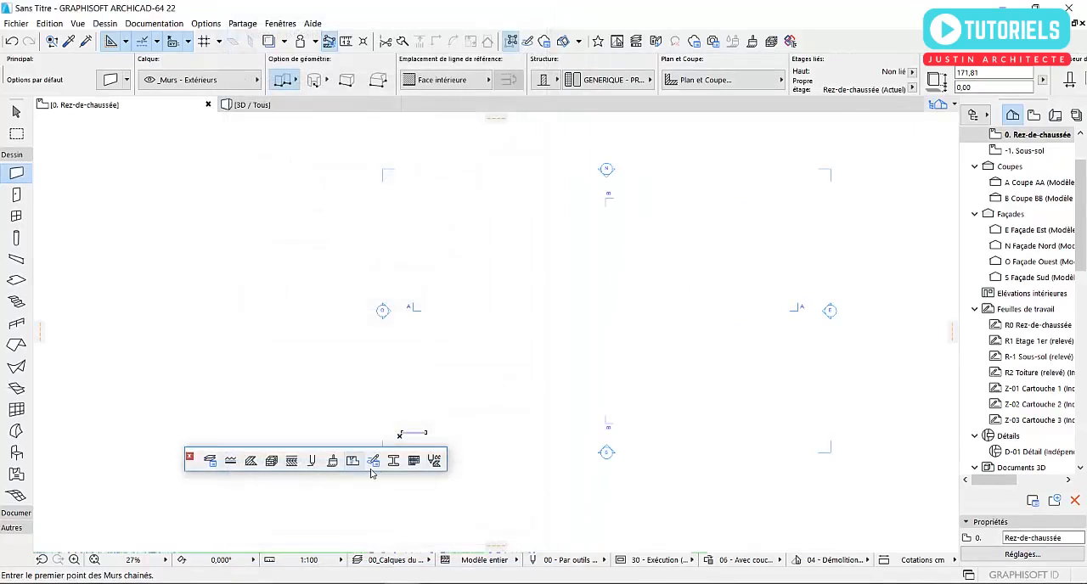
- Reopen the composite structures settings and review the layer thicknesses of the Mur + enduit composite
click(291, 460)
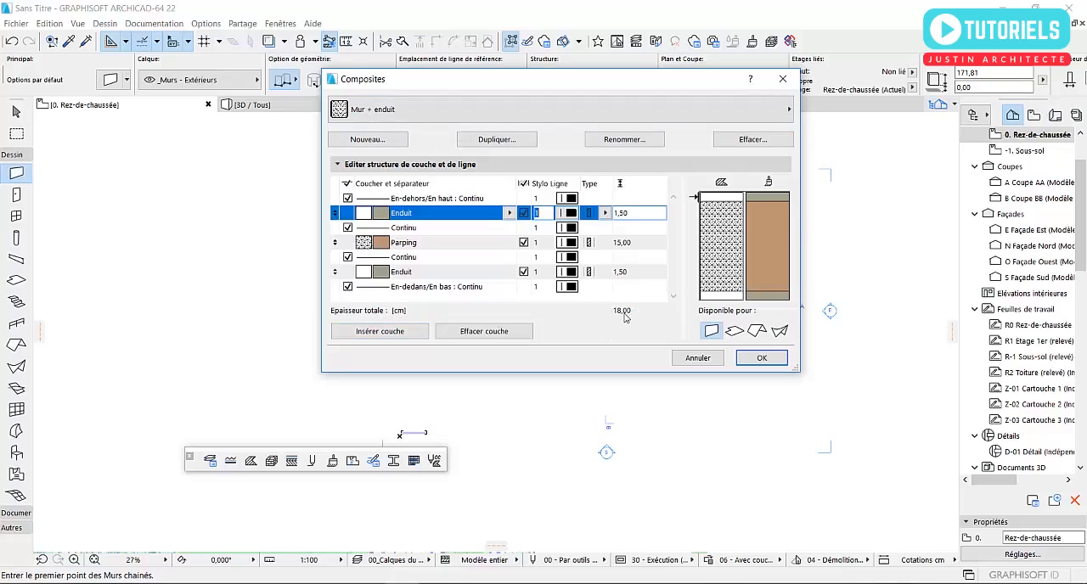
drag(635, 217, 605, 285)
click(636, 244)
click(626, 273)
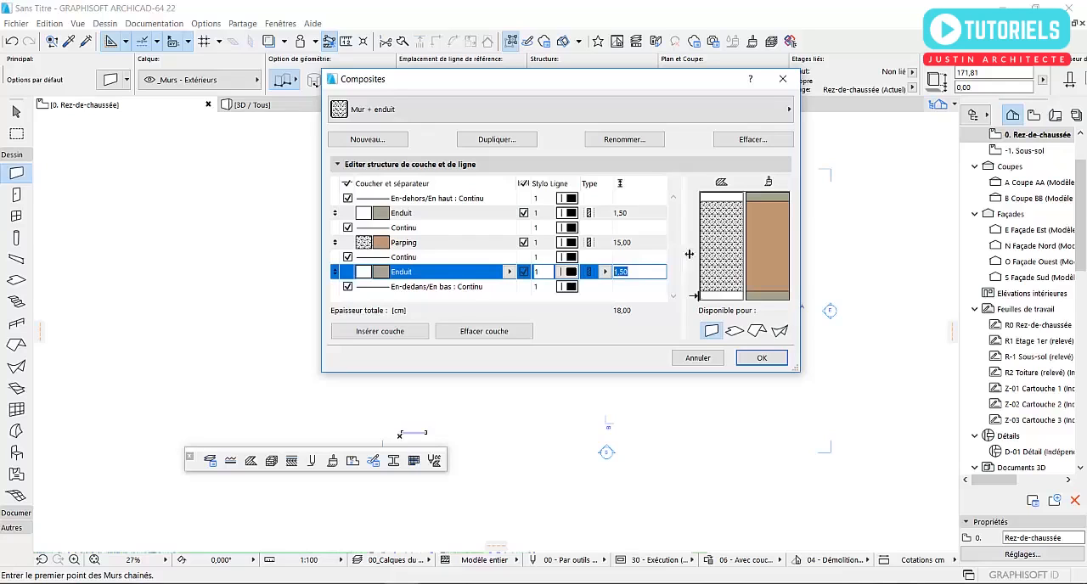
click(762, 357)
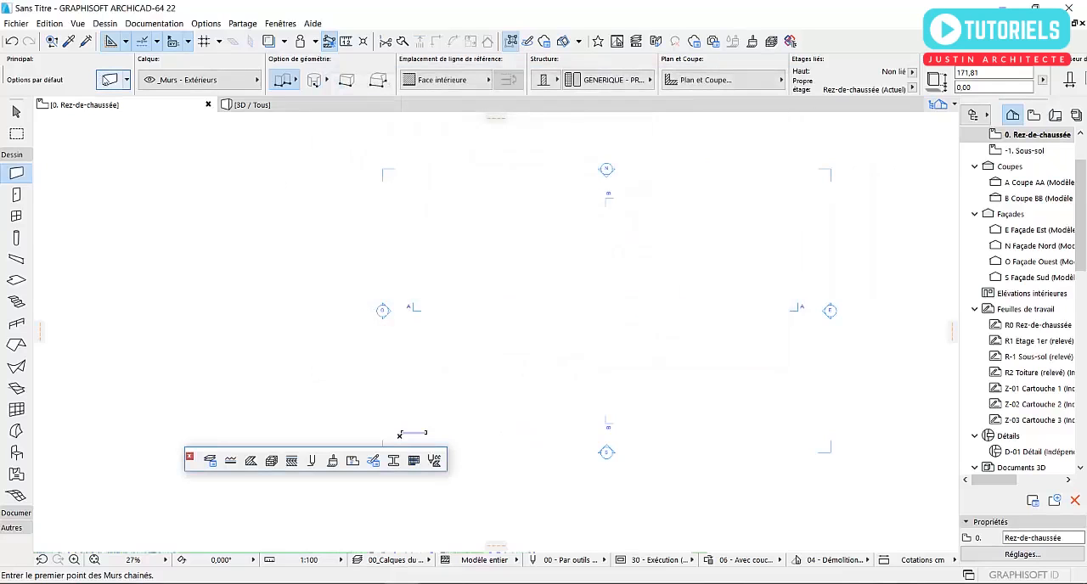
- Set the default wall to a composite structure using Mur + enduit and apply the wall settings
click(104, 76)
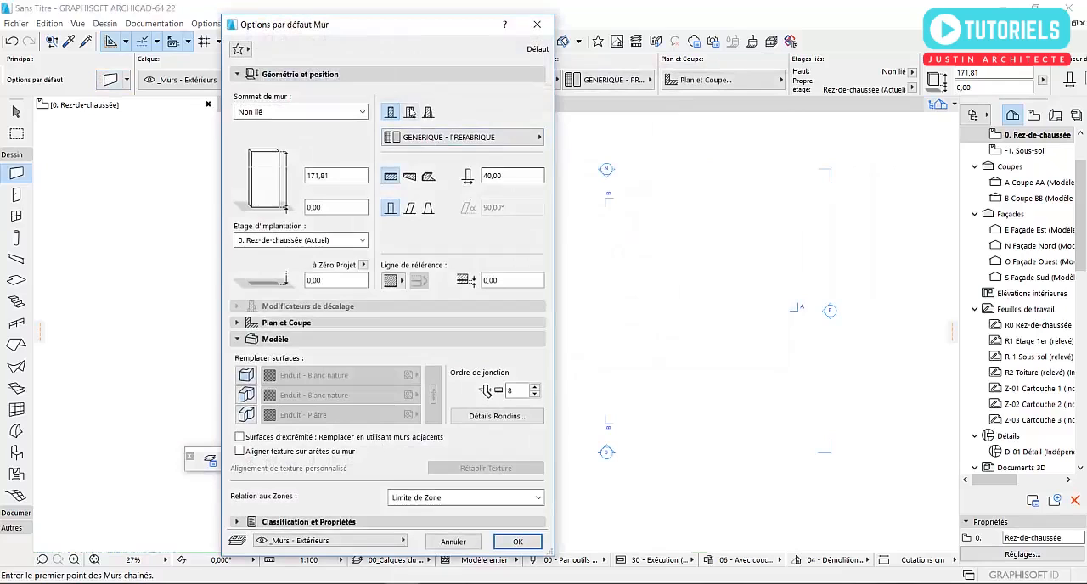
click(410, 111)
click(421, 138)
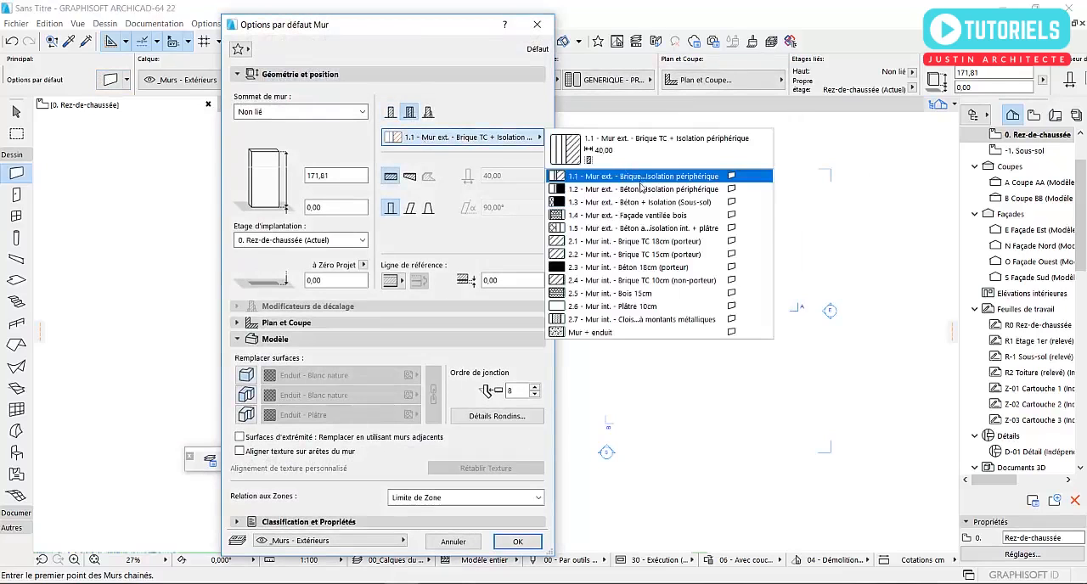
click(608, 332)
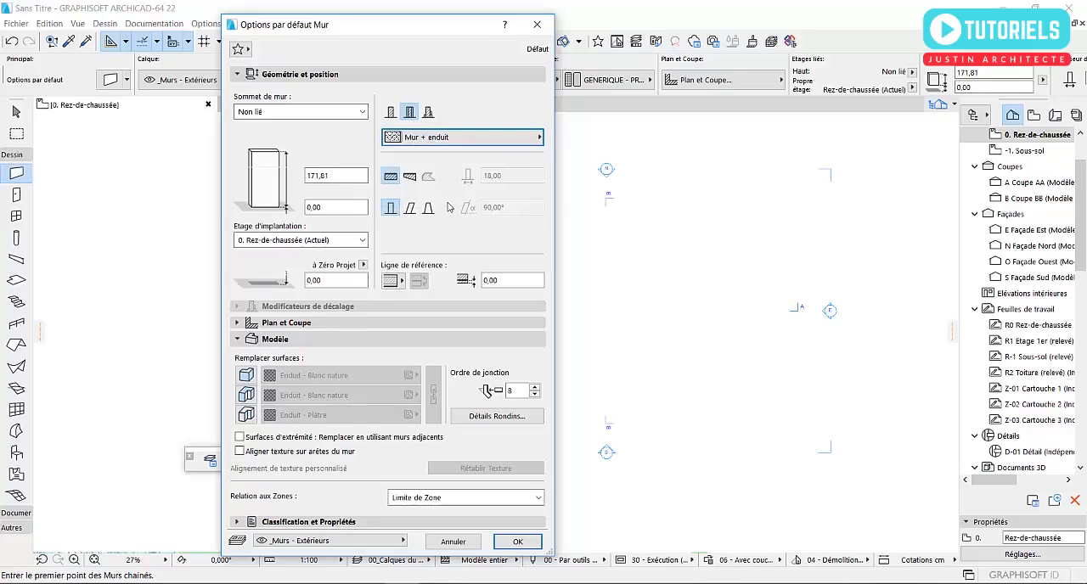
click(515, 542)
- Draw a closed rectangle of chained Mur + enduit walls about 680 cm wide, with the reference line on the exterior face
scroll(491, 366, up, 3)
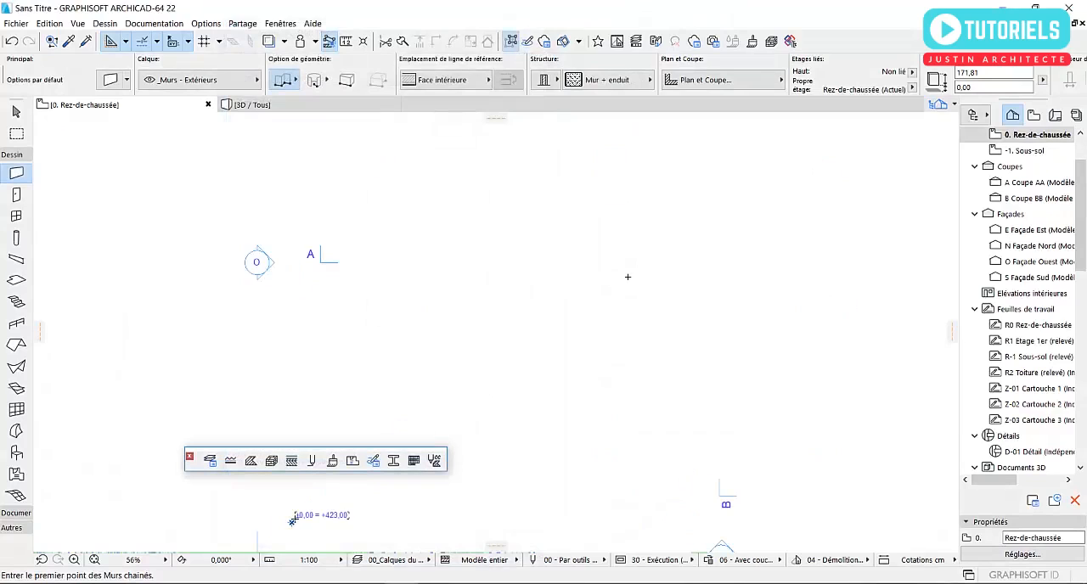
click(473, 316)
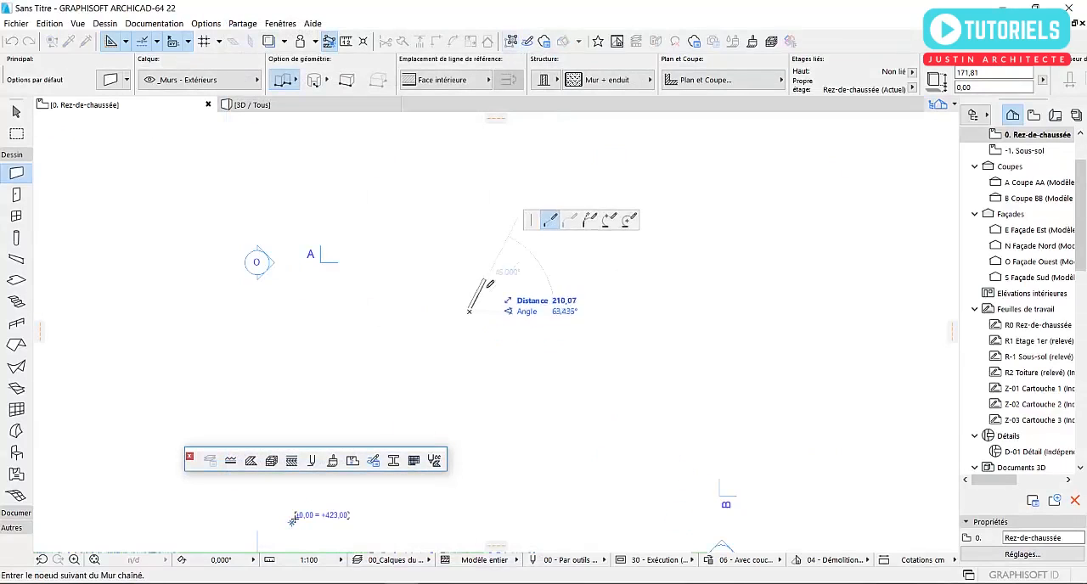
scroll(566, 309, up, 2)
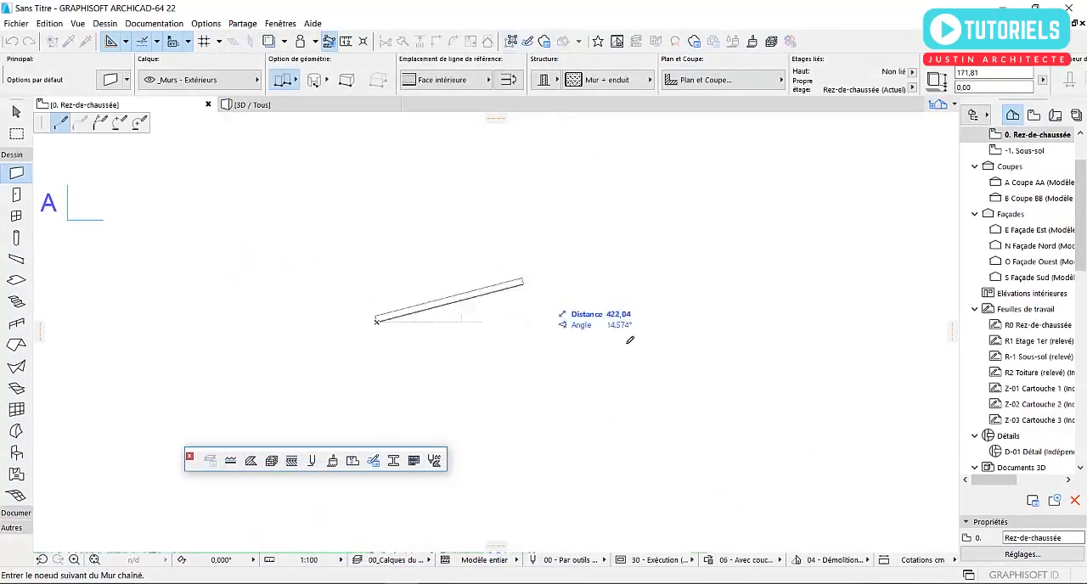
click(450, 79)
click(519, 78)
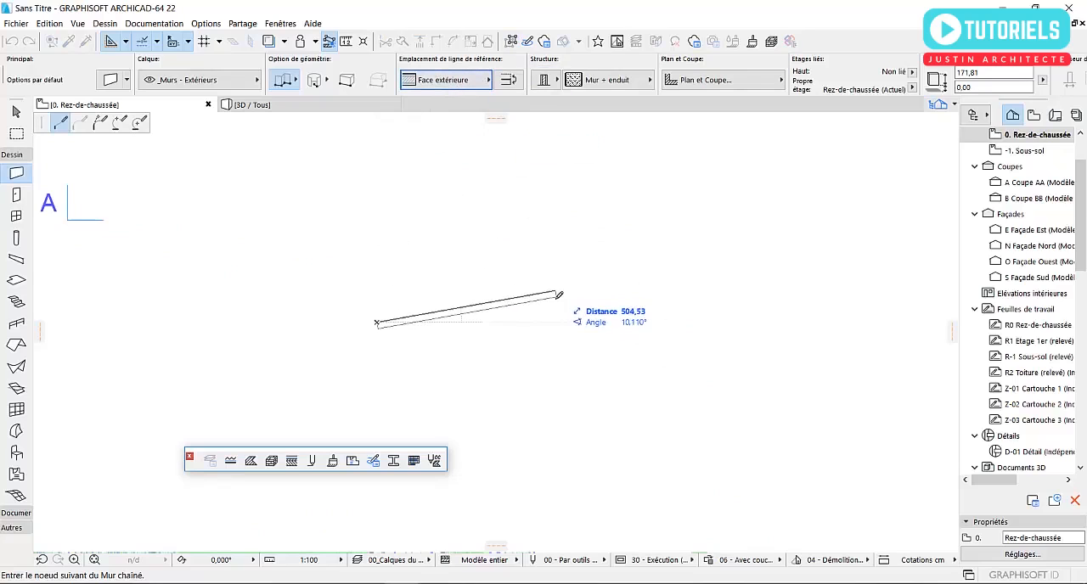
click(621, 323)
click(619, 457)
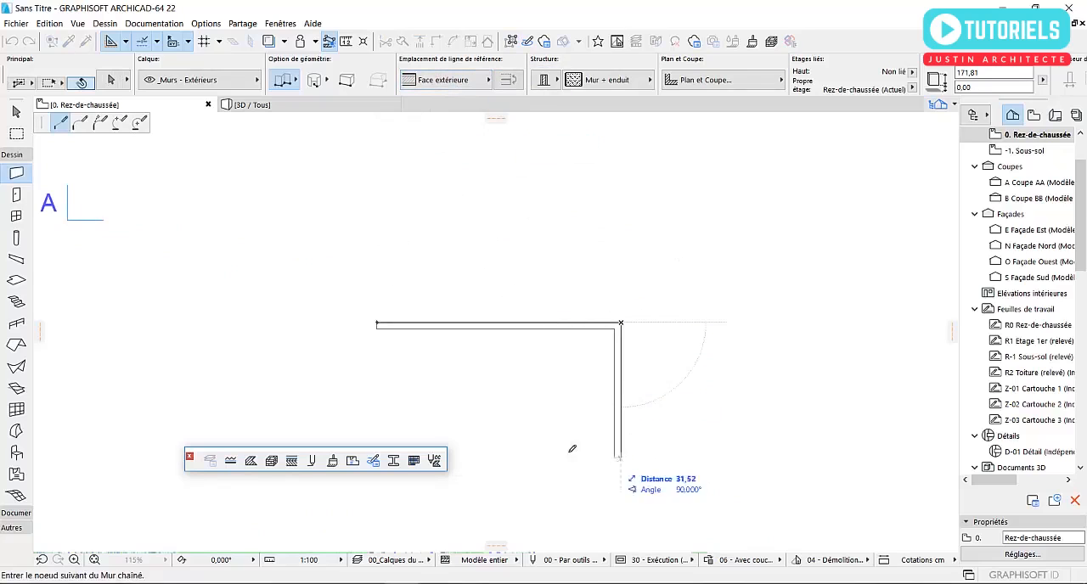
click(379, 323)
- Examine the composite layers and hatching at the wall corners and along the upper wall in plan
scroll(380, 323, up, 3)
scroll(381, 339, up, 5)
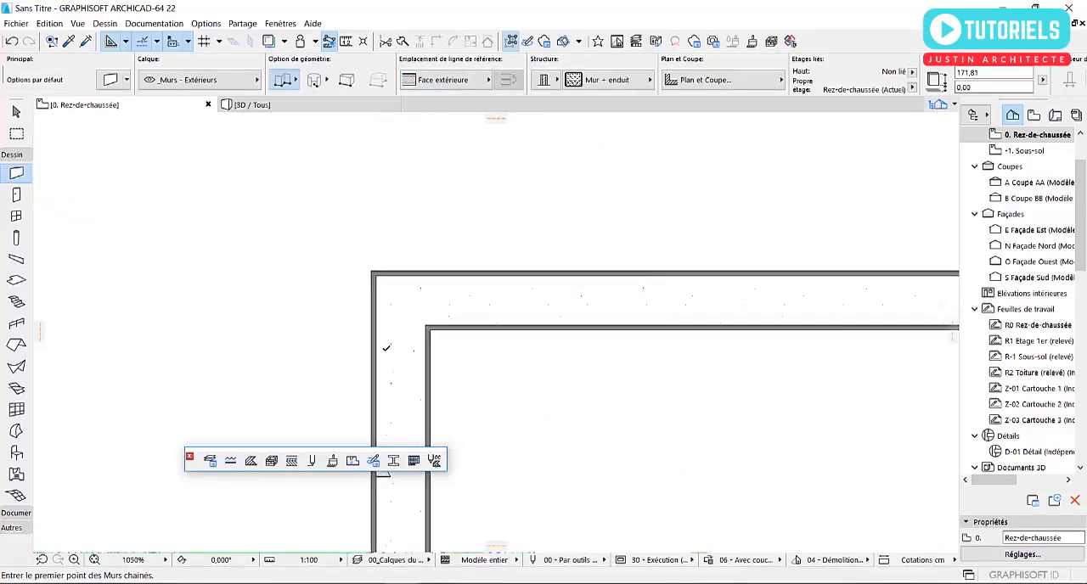
scroll(282, 268, down, 3)
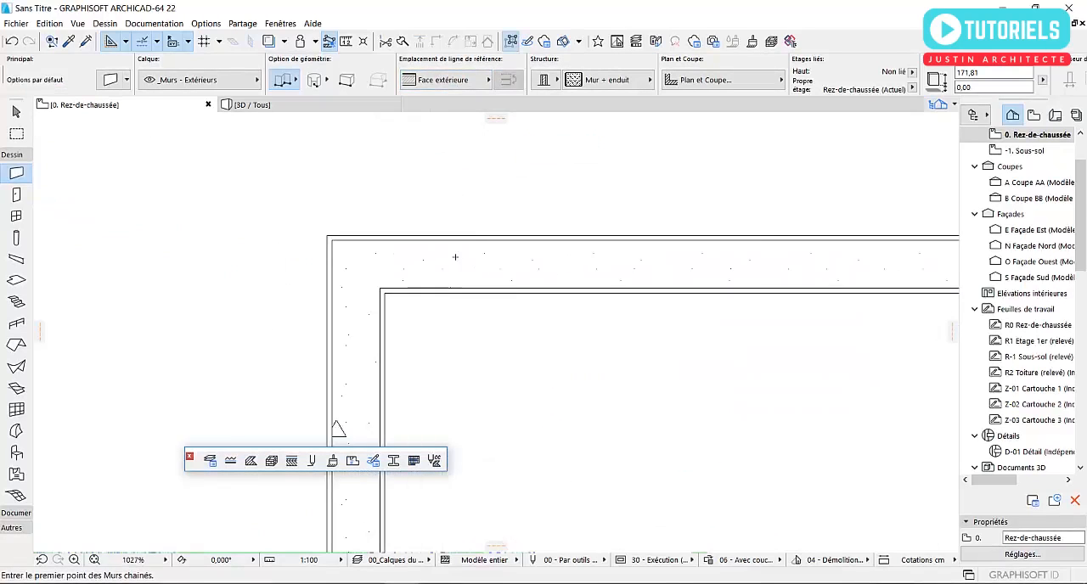
middle_drag(453, 258, 220, 273)
scroll(257, 281, down, 1)
scroll(257, 281, down, 2)
middle_drag(492, 297, 167, 297)
scroll(831, 445, up, 2)
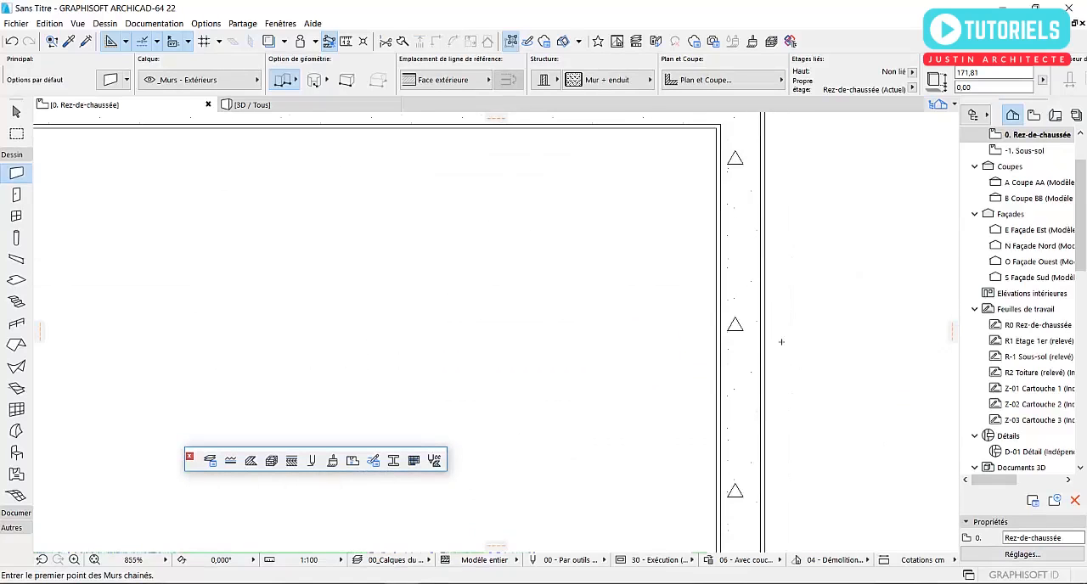
middle_drag(736, 246, 703, 331)
- Select the eastern wall, clear the selection, and examine that wall's plaster layers and core hatching
key(Escape)
click(718, 304)
scroll(755, 291, up, 2)
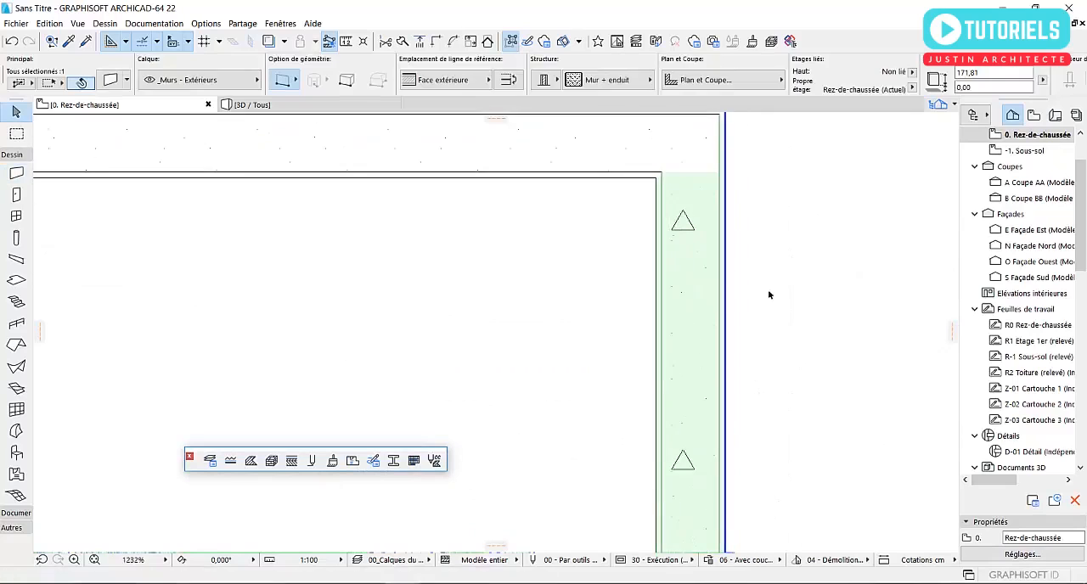
click(769, 295)
scroll(710, 270, down, 1)
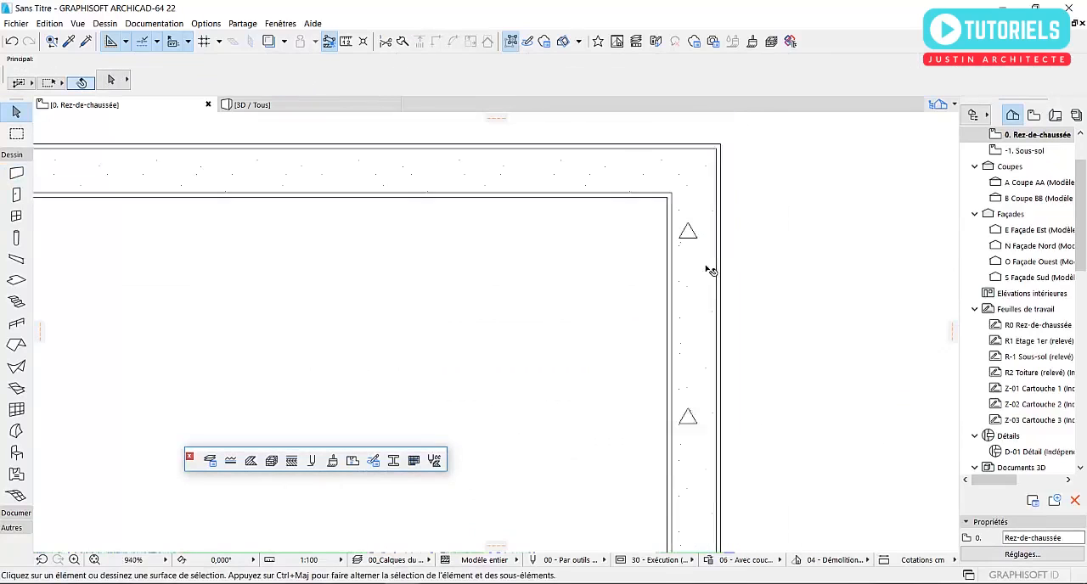
scroll(710, 270, down, 1)
scroll(709, 270, up, 2)
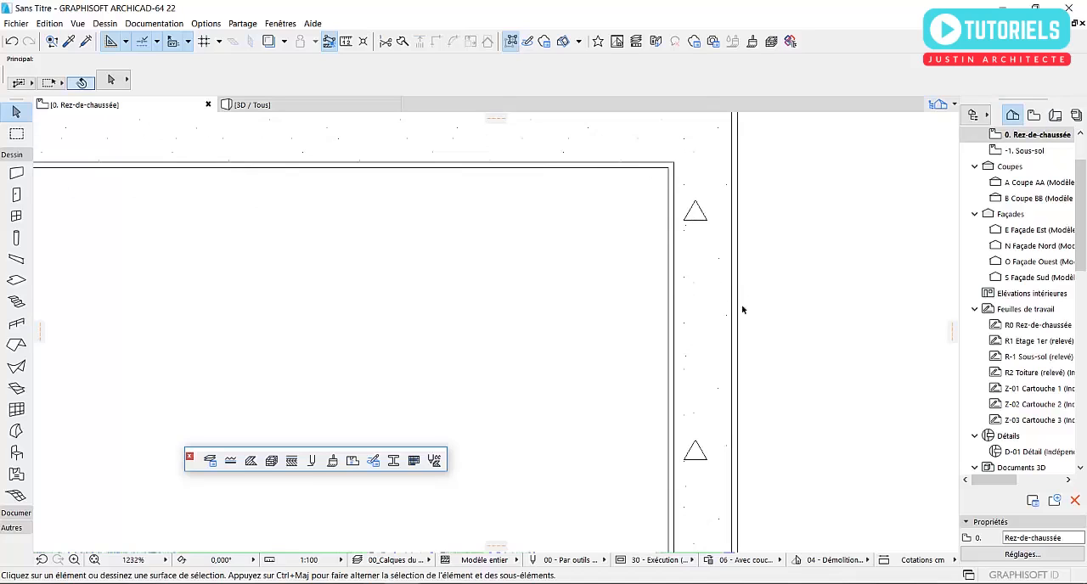
scroll(742, 309, down, 2)
middle_drag(706, 335, 685, 234)
scroll(701, 300, up, 1)
scroll(694, 277, down, 3)
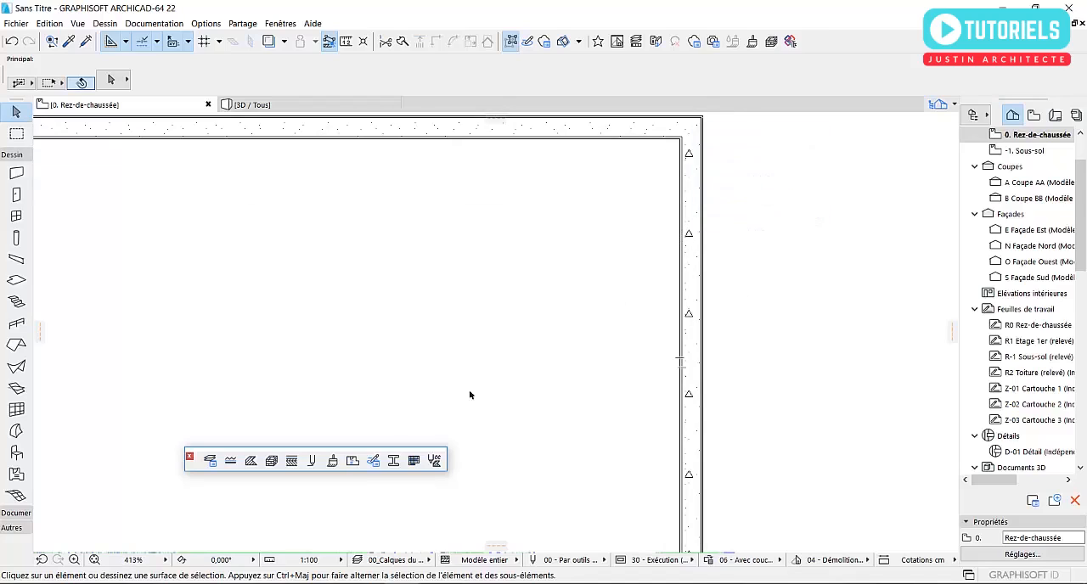
- Change the cut fill of the Parping building material to Carreaux plâtre and apply it to the walls
click(271, 461)
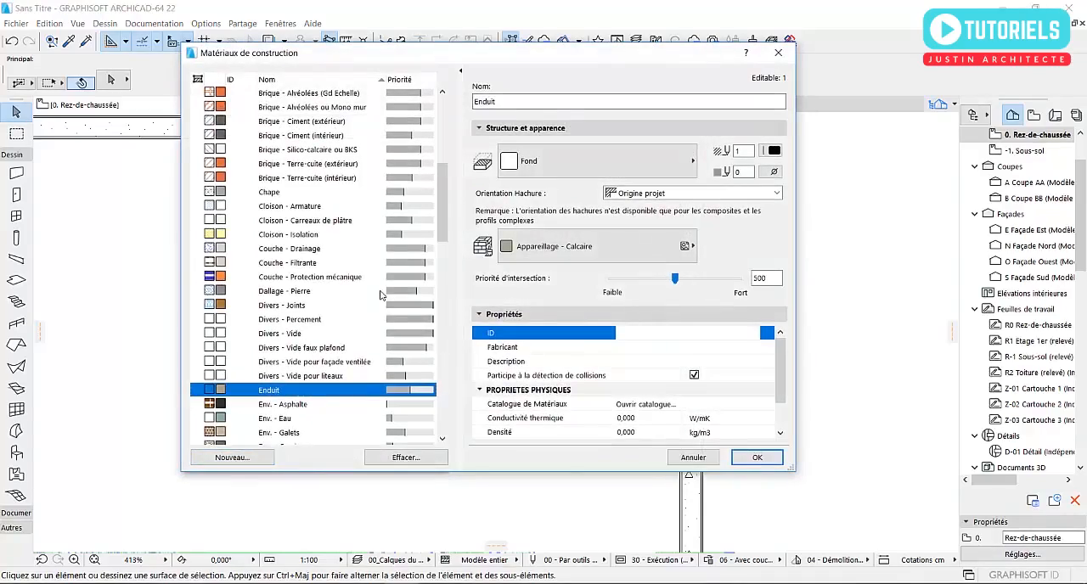
scroll(331, 332, down, 10)
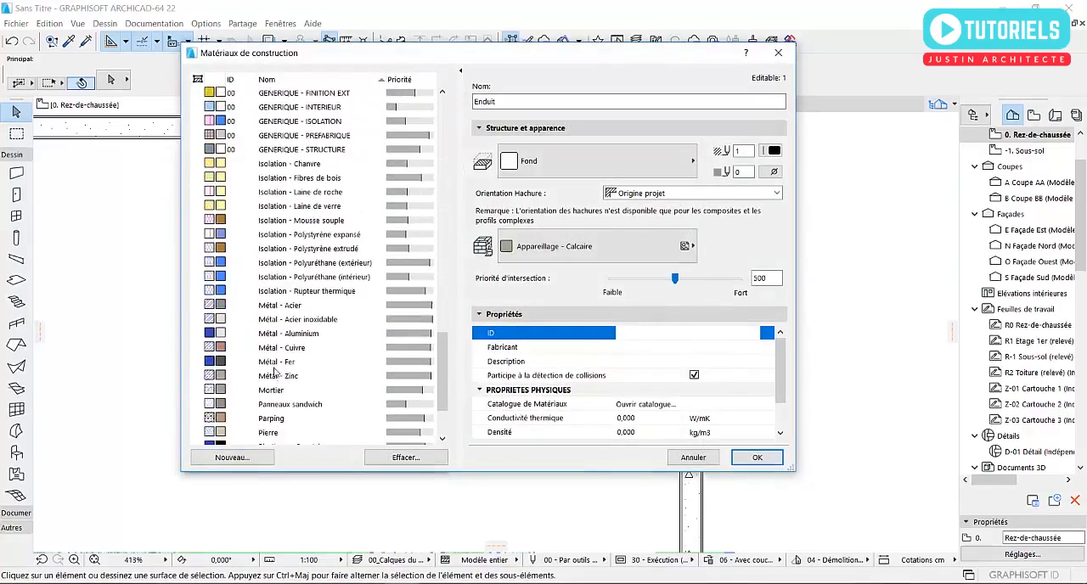
scroll(287, 374, down, 3)
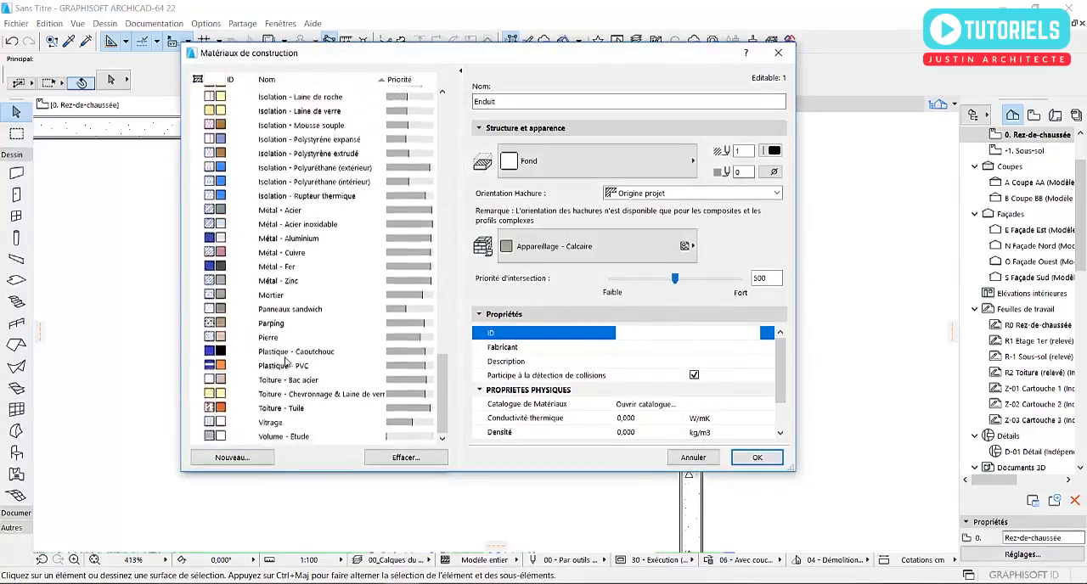
click(272, 319)
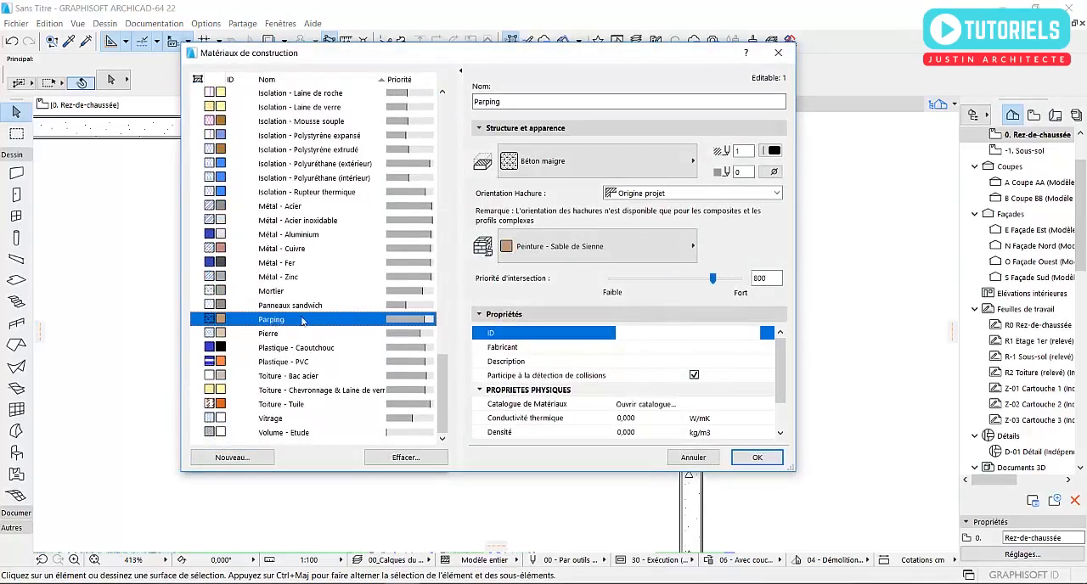
click(570, 162)
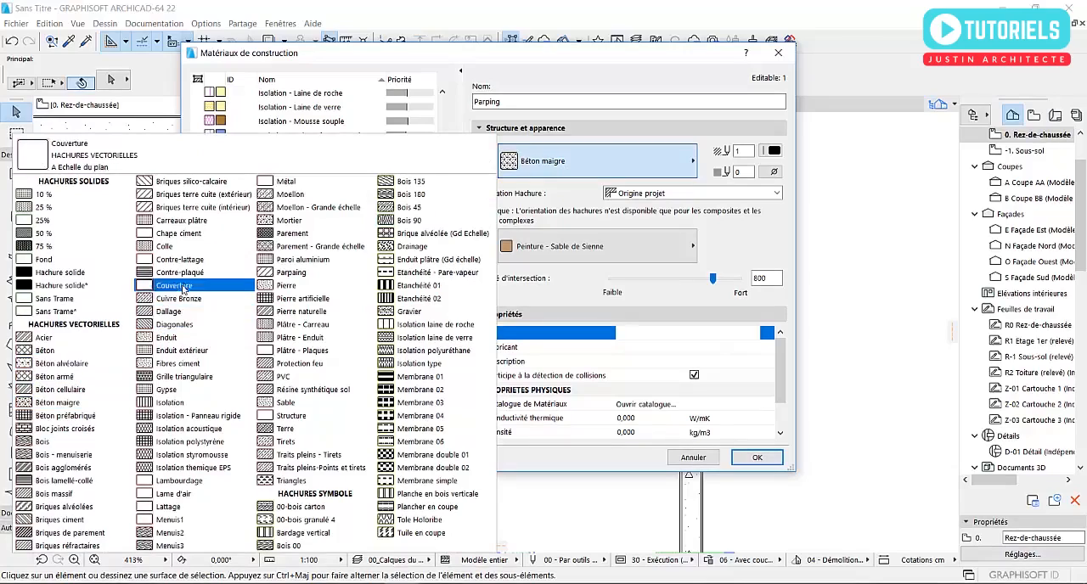
click(173, 222)
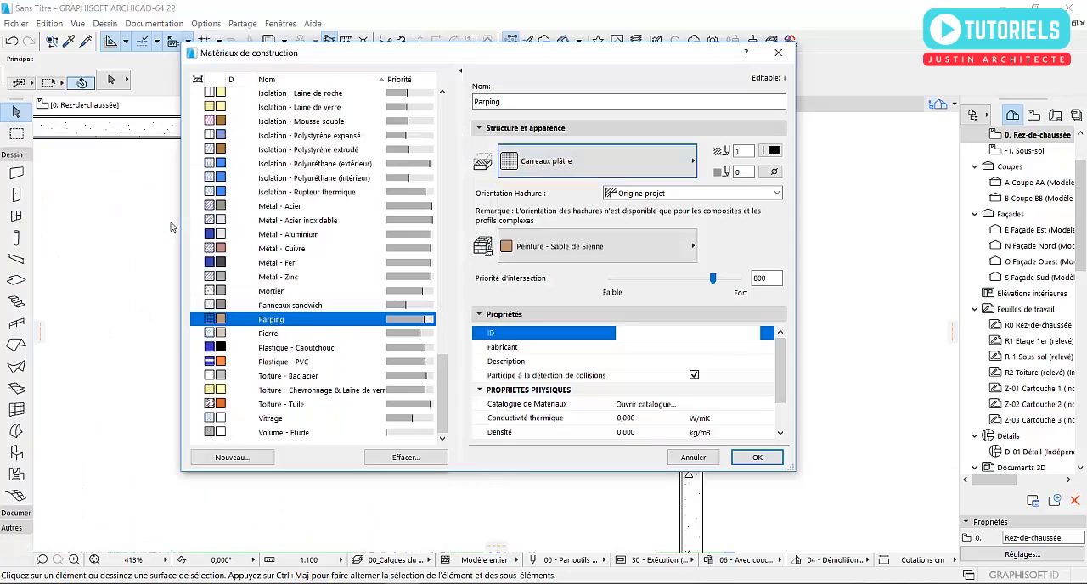
click(758, 457)
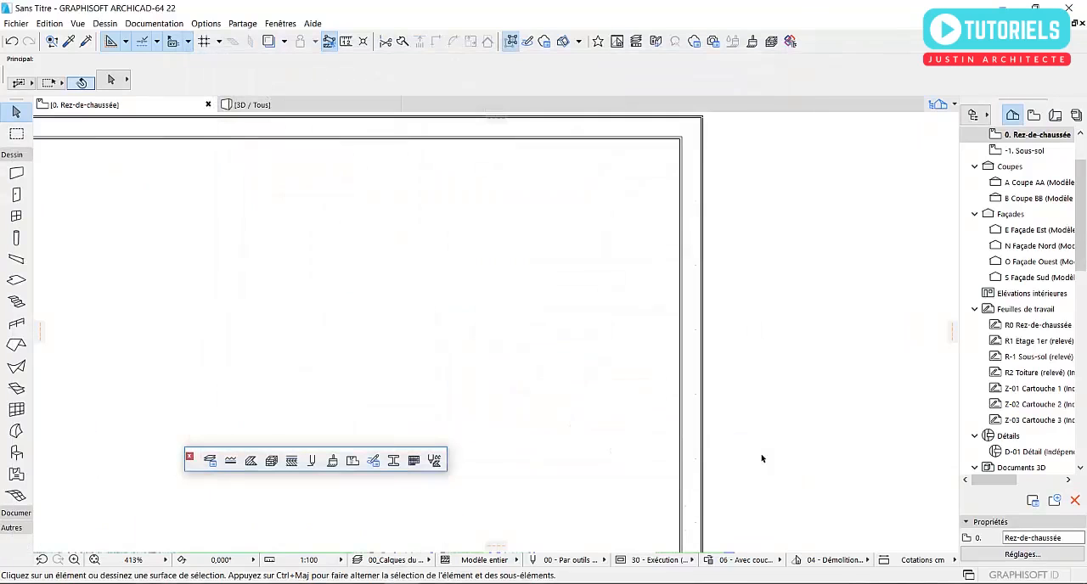
- Set the cut fill of the Parping building material to Hachure solide and save the material
click(271, 461)
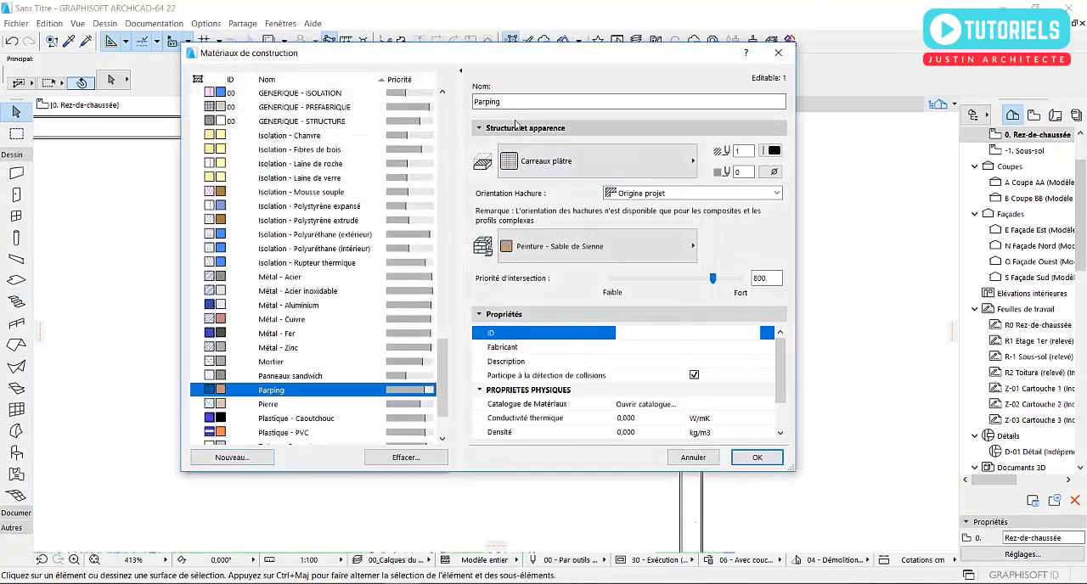
click(526, 162)
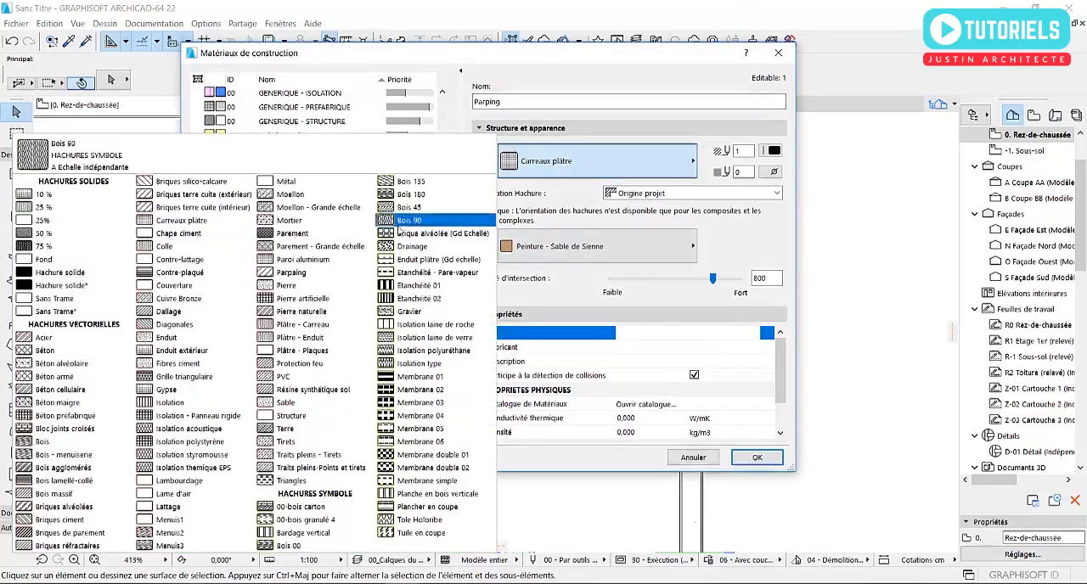
click(77, 282)
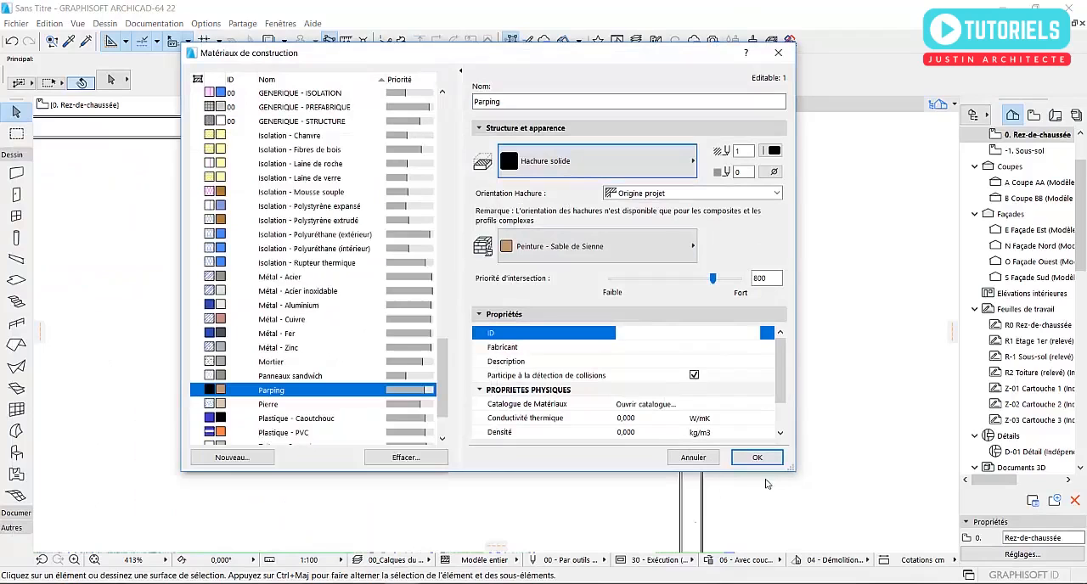
click(760, 457)
- Inspect the walls' core and plaster layers in plan, then switch to 3D and examine their surfaces and top edges
scroll(701, 174, up, 3)
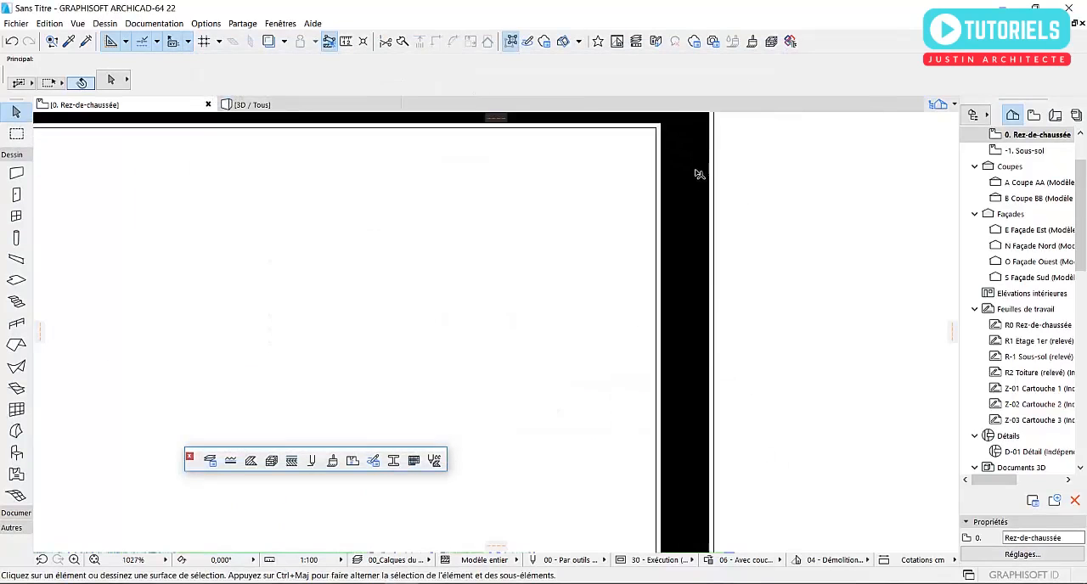
scroll(703, 381, up, 2)
scroll(689, 289, up, 2)
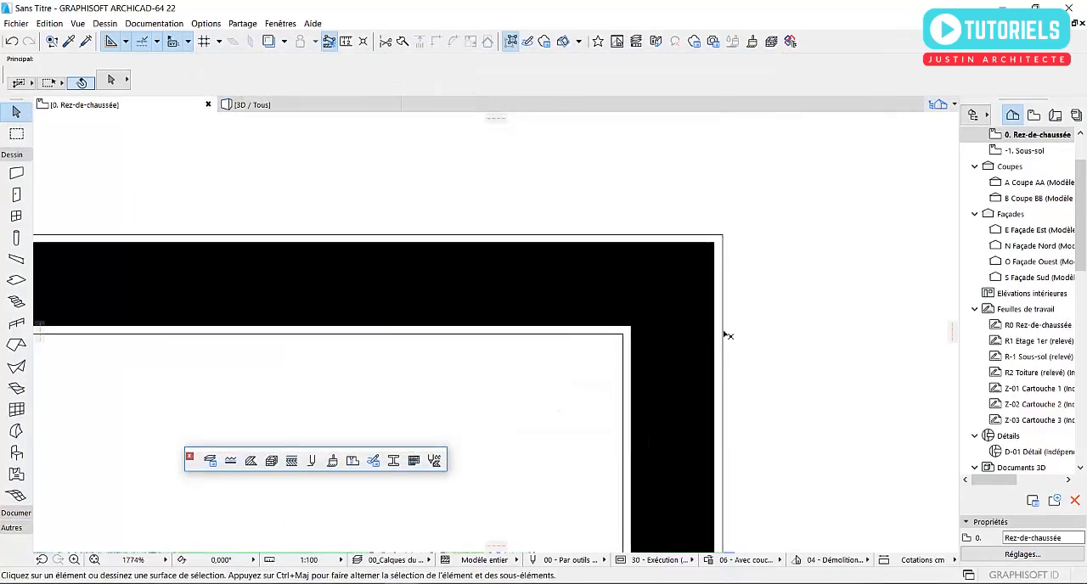
scroll(680, 281, down, 15)
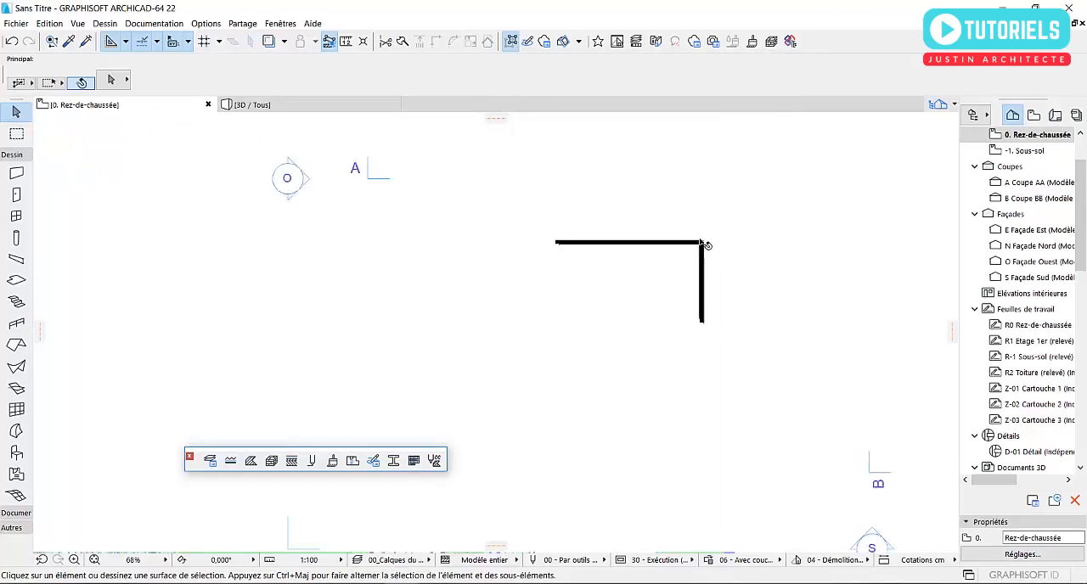
scroll(611, 237, up, 6)
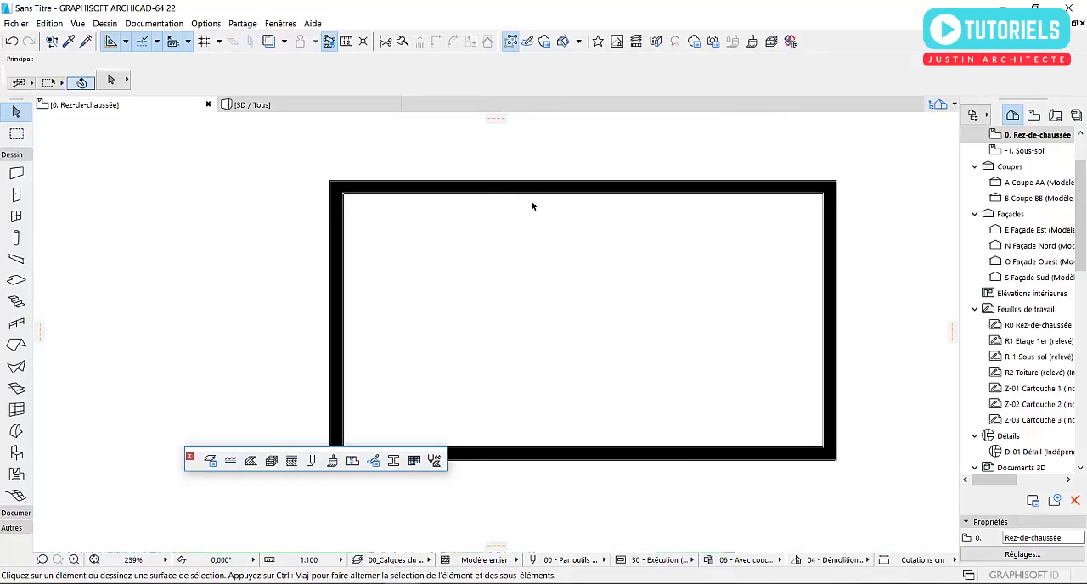
click(348, 107)
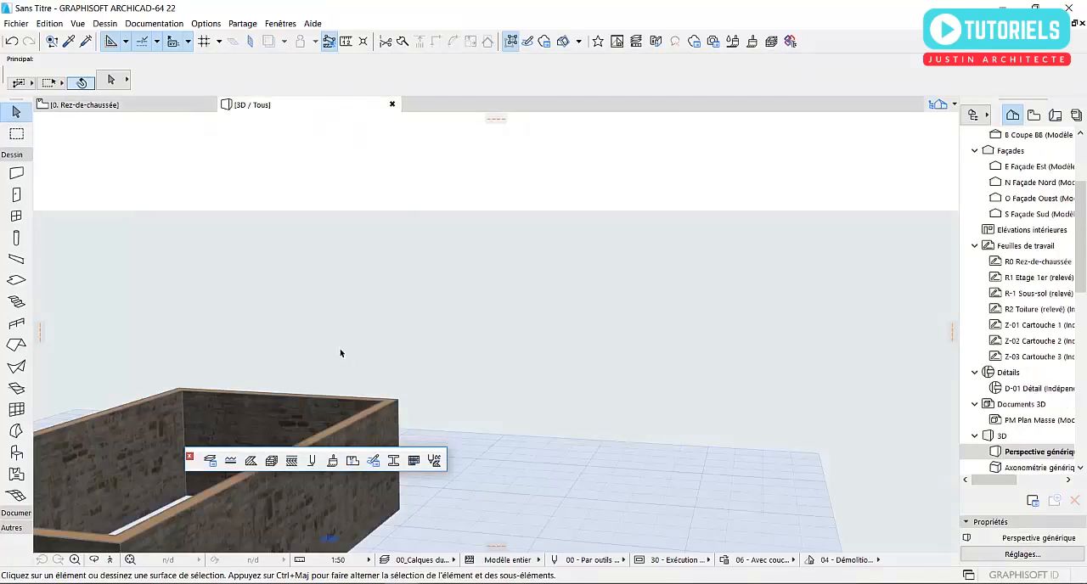
scroll(359, 284, up, 6)
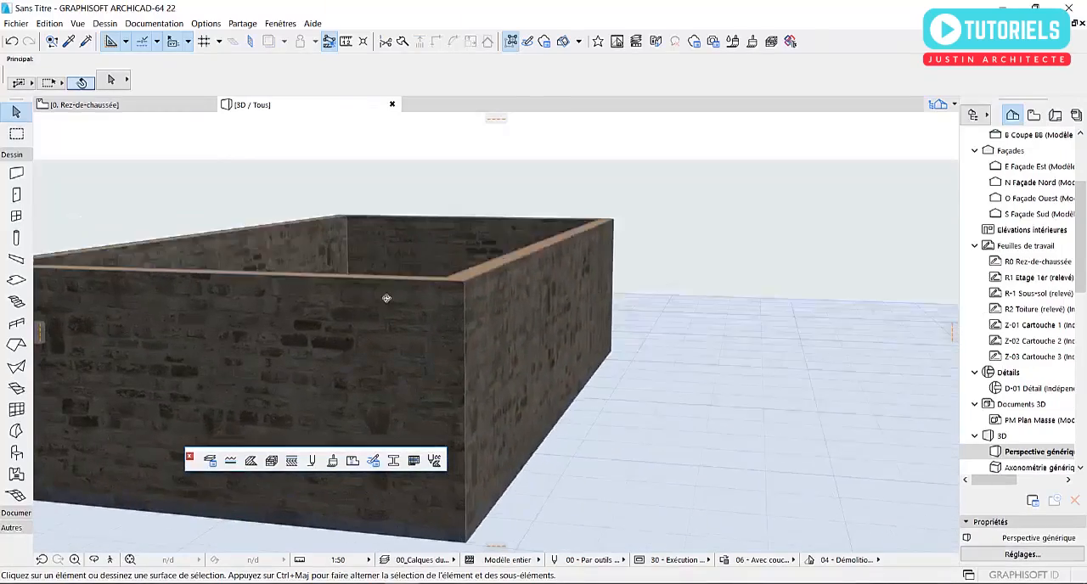
scroll(449, 379, up, 5)
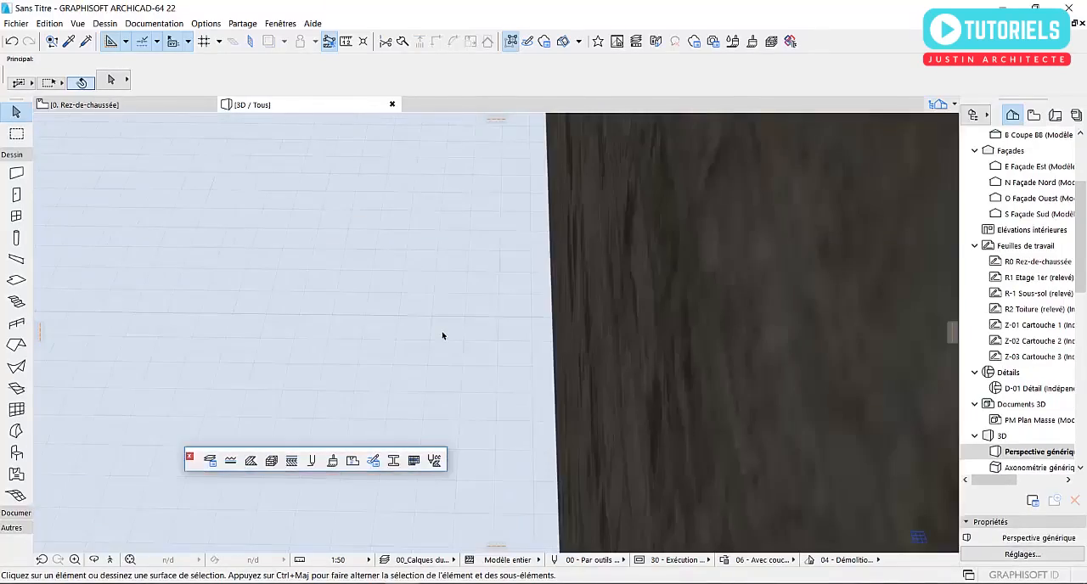
scroll(416, 357, down, 5)
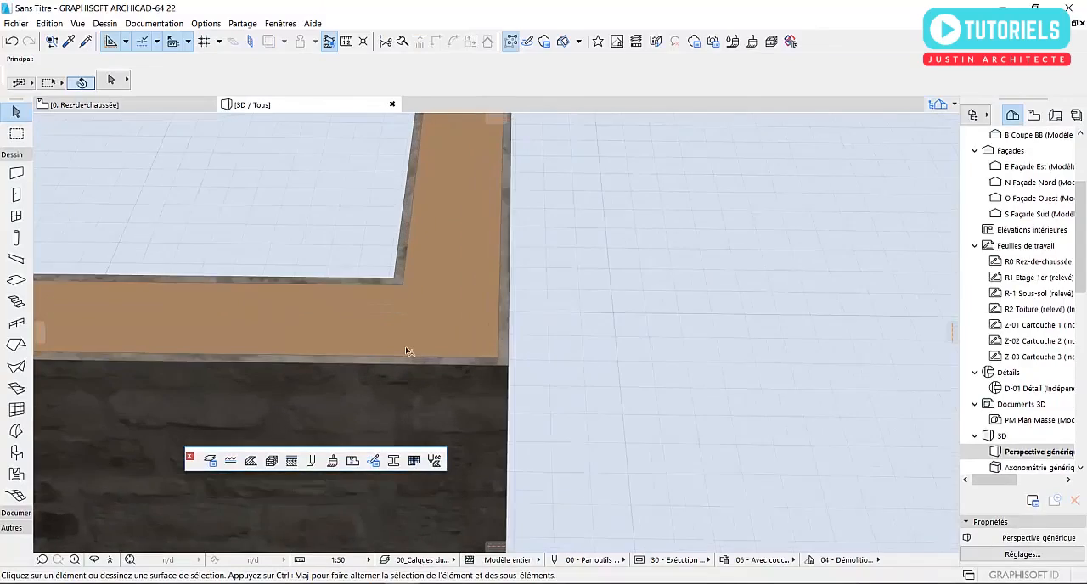
shift+middle_drag(428, 355, 328, 361)
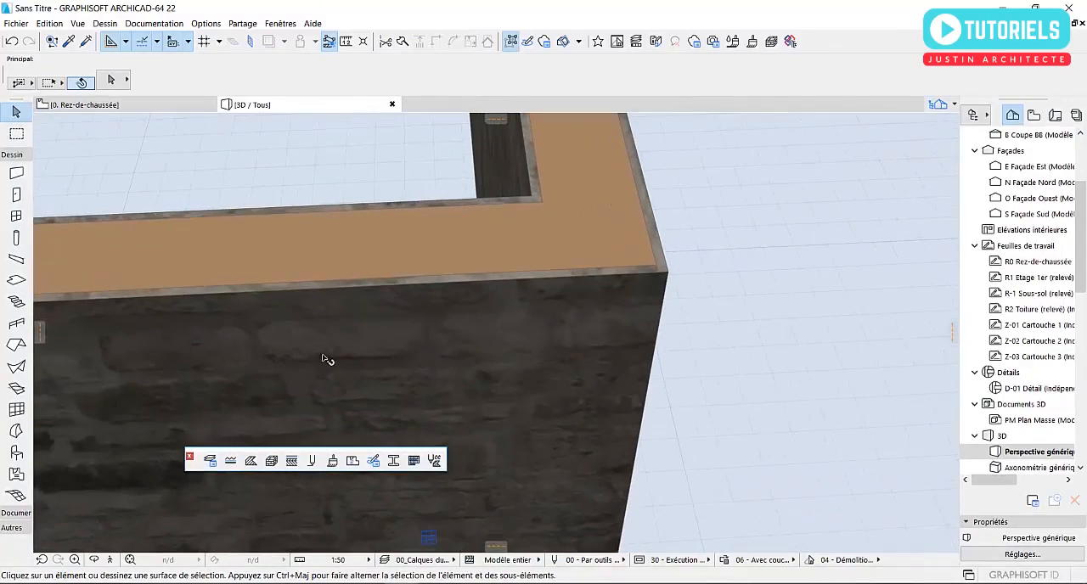
- Review the Enduit building material's cut fill and surface, close the material settings, and examine the walls' textures in 3D
click(270, 461)
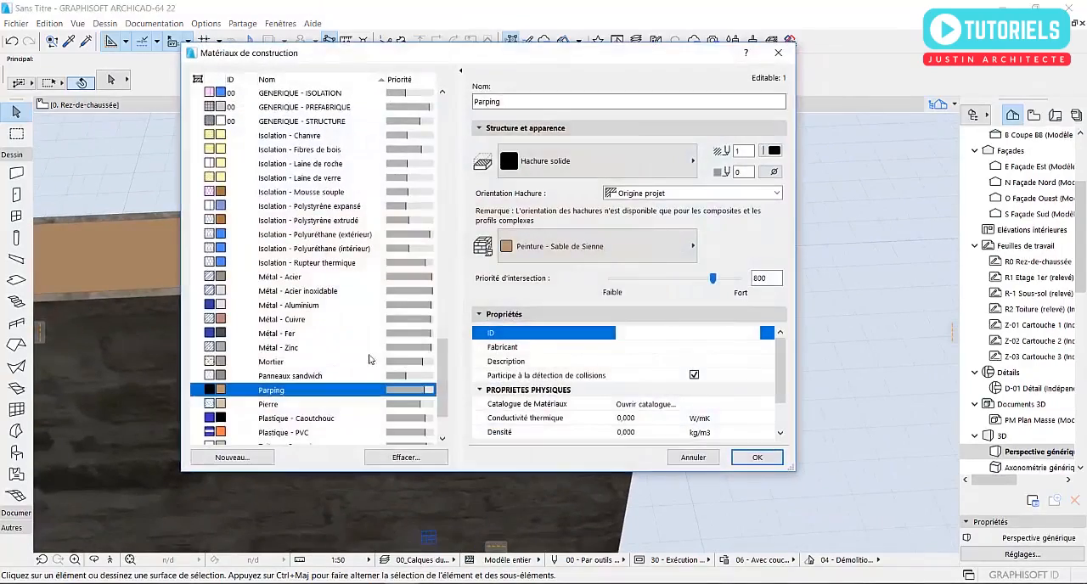
scroll(292, 336, up, 15)
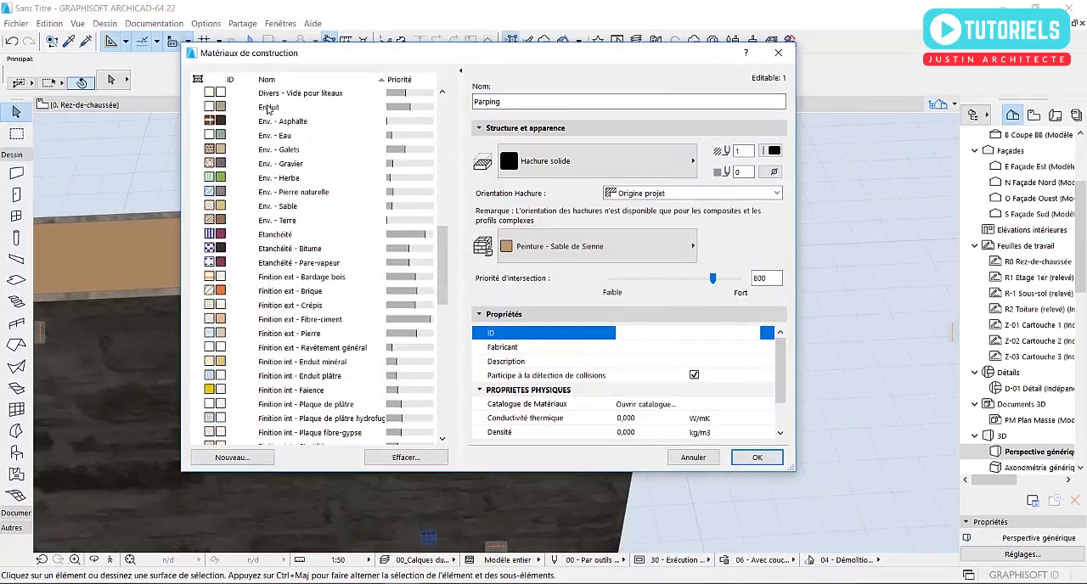
click(269, 108)
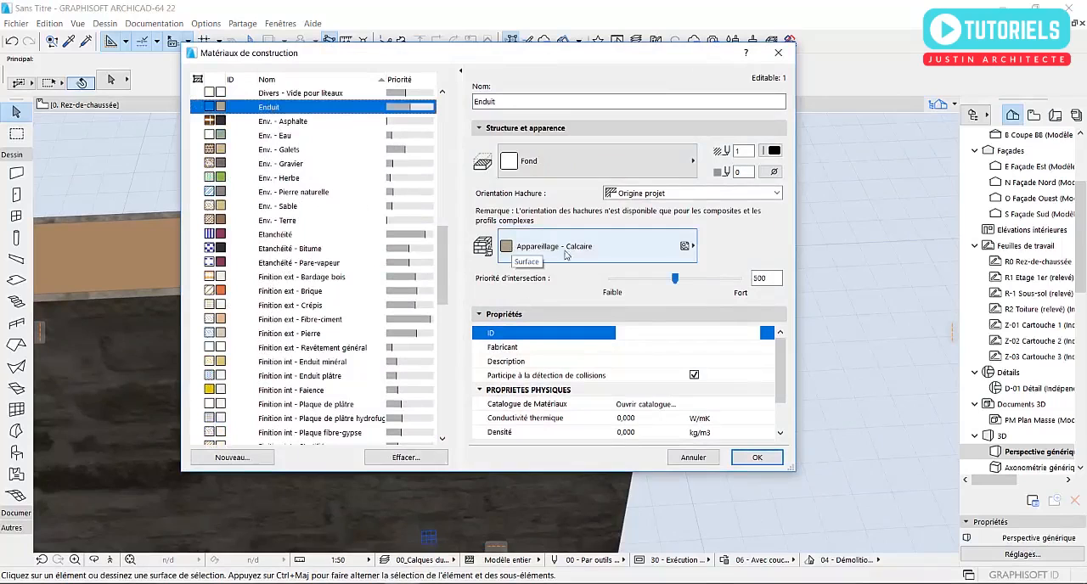
click(756, 458)
scroll(562, 275, down, 4)
shift+middle_drag(587, 349, 390, 262)
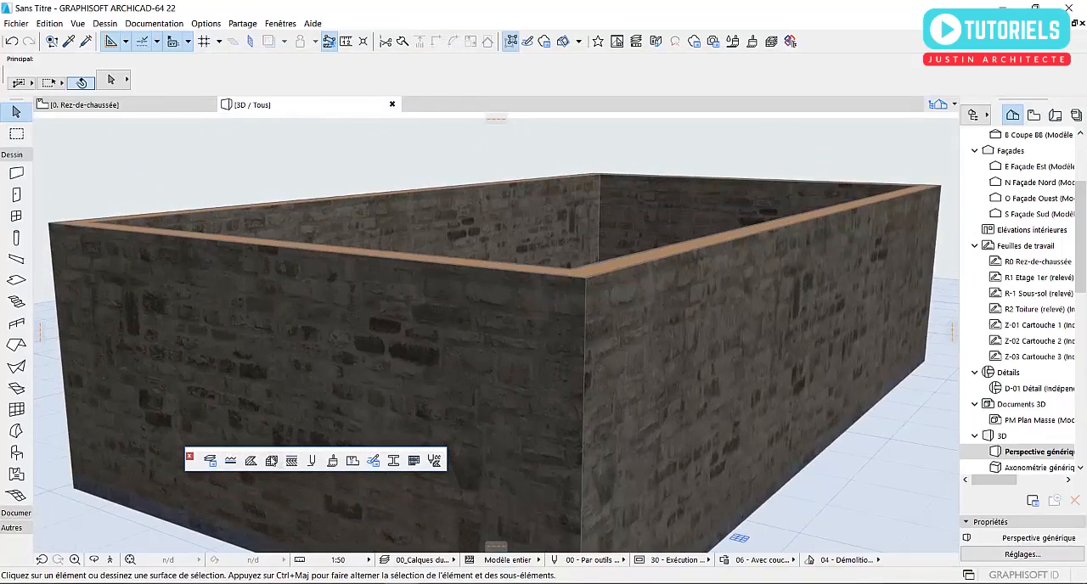
- Change the surface of the Enduit building material to Bardage - Blanc, save it, and check the cladding on the walls
click(270, 462)
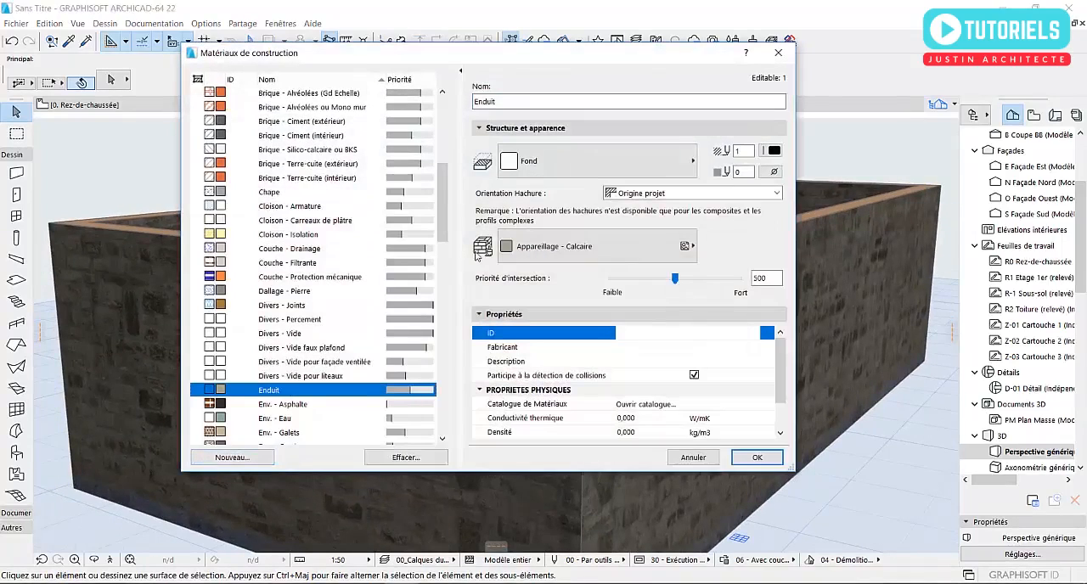
click(542, 247)
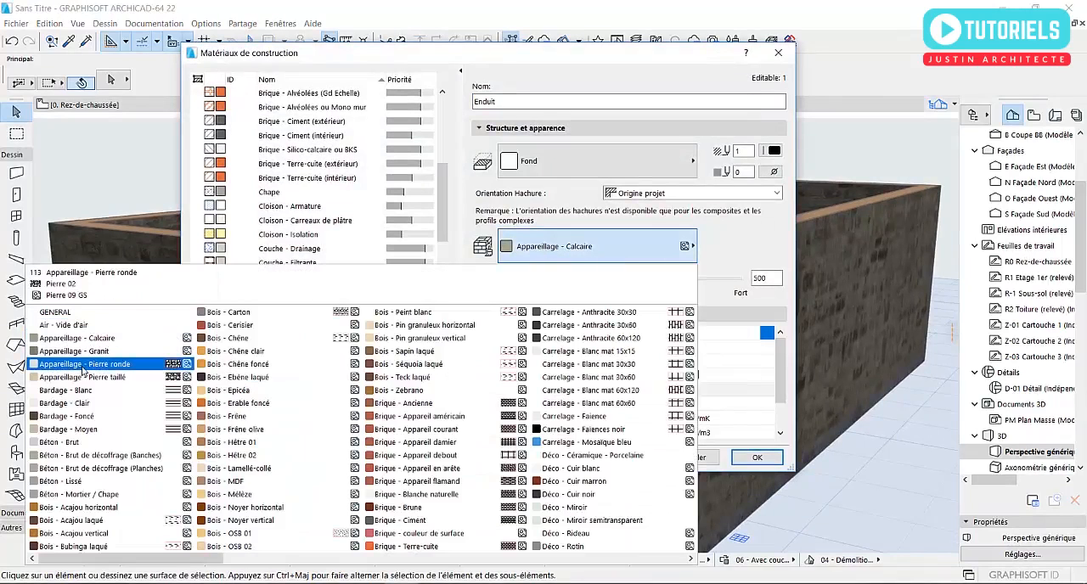
click(81, 389)
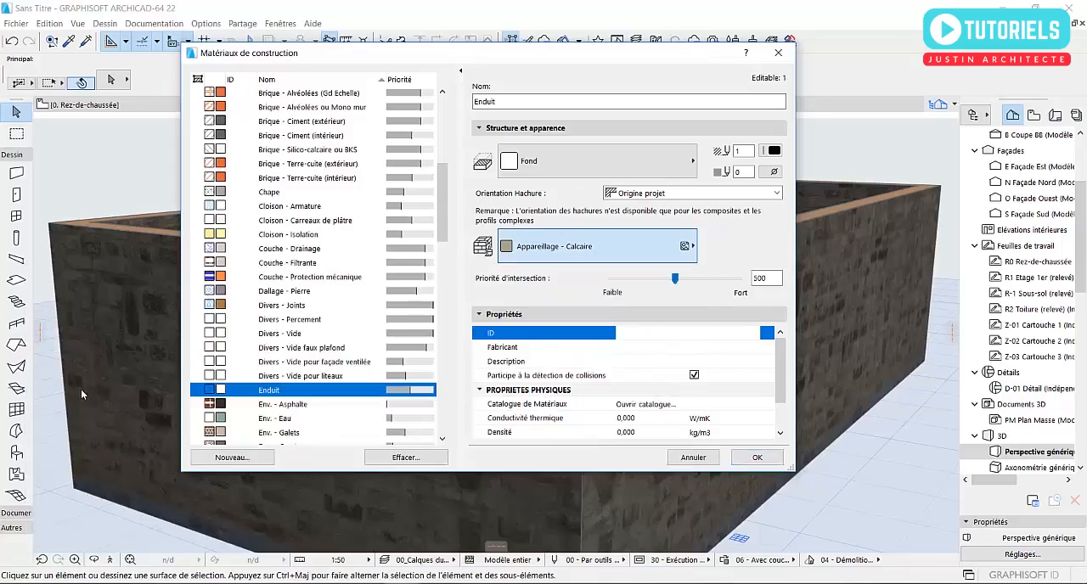
click(750, 459)
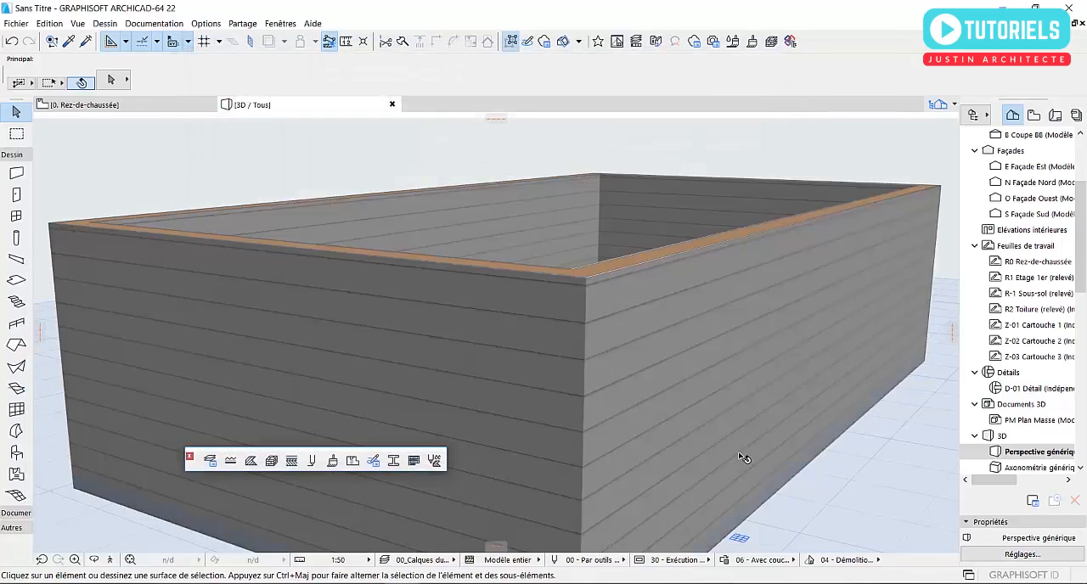
scroll(571, 349, down, 3)
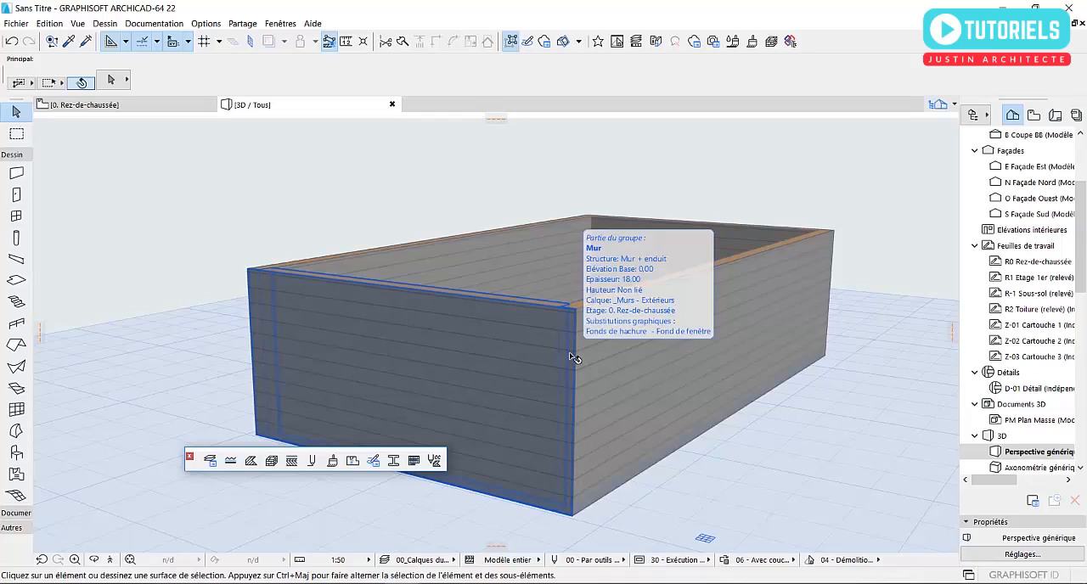
scroll(512, 349, up, 3)
middle_drag(507, 349, 569, 354)
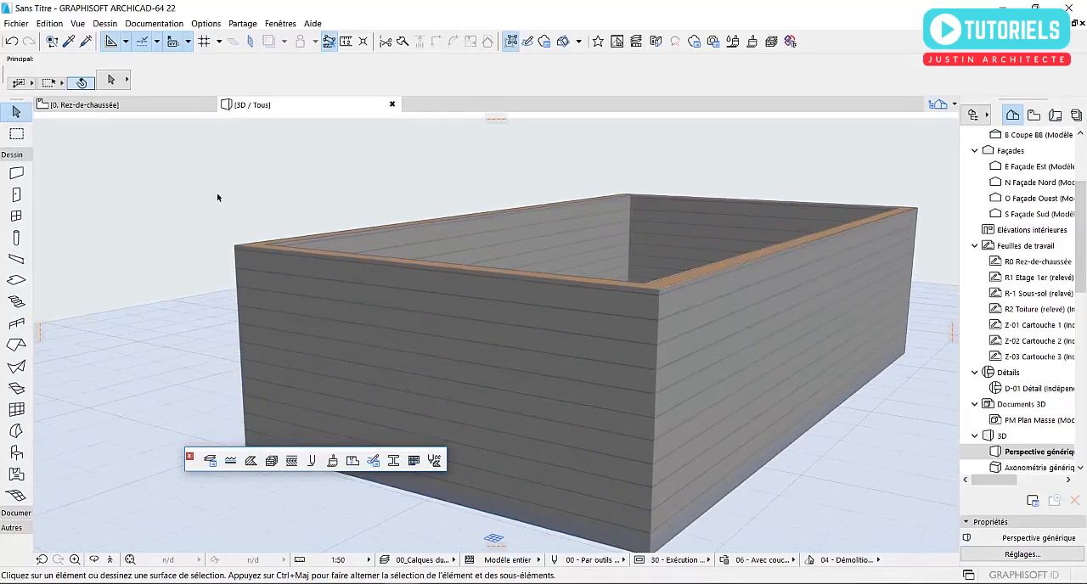
- Switch to the Rez-de-chaussée plan, examine the wall corner, and review the settings of the vertical wall at that corner
click(180, 107)
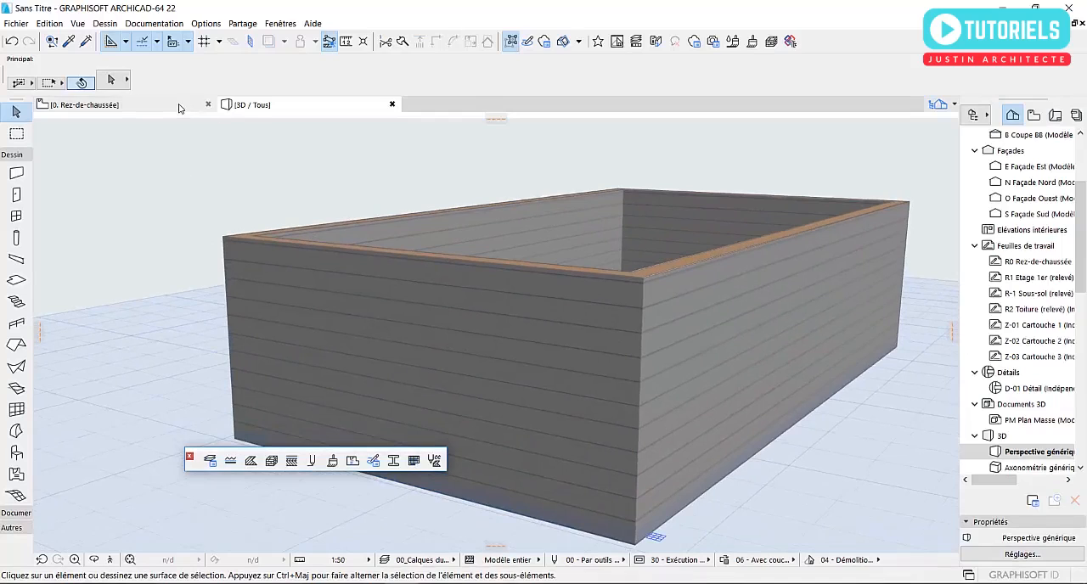
scroll(825, 438, up, 5)
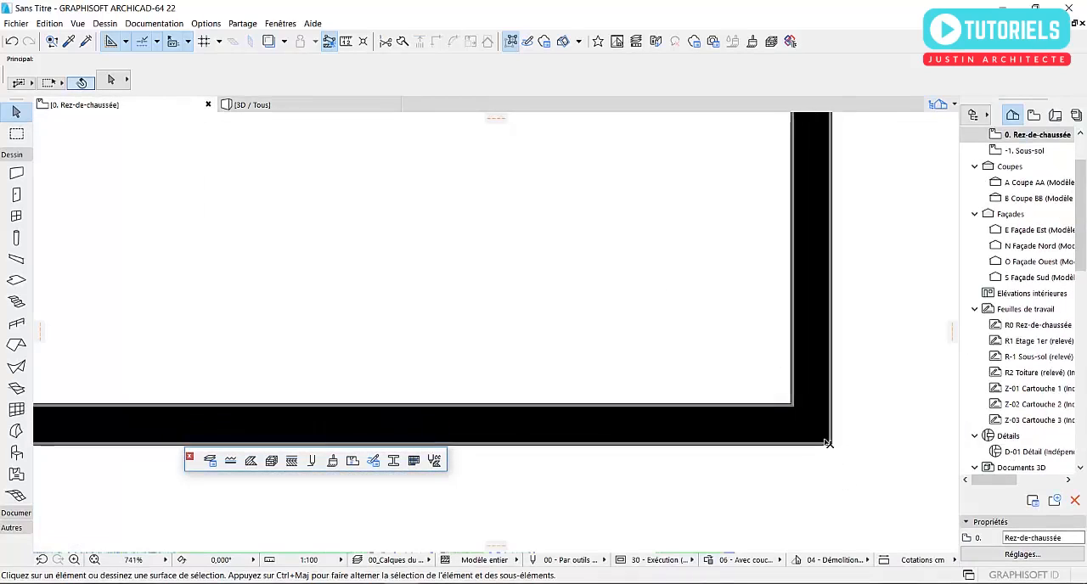
scroll(811, 441, up, 3)
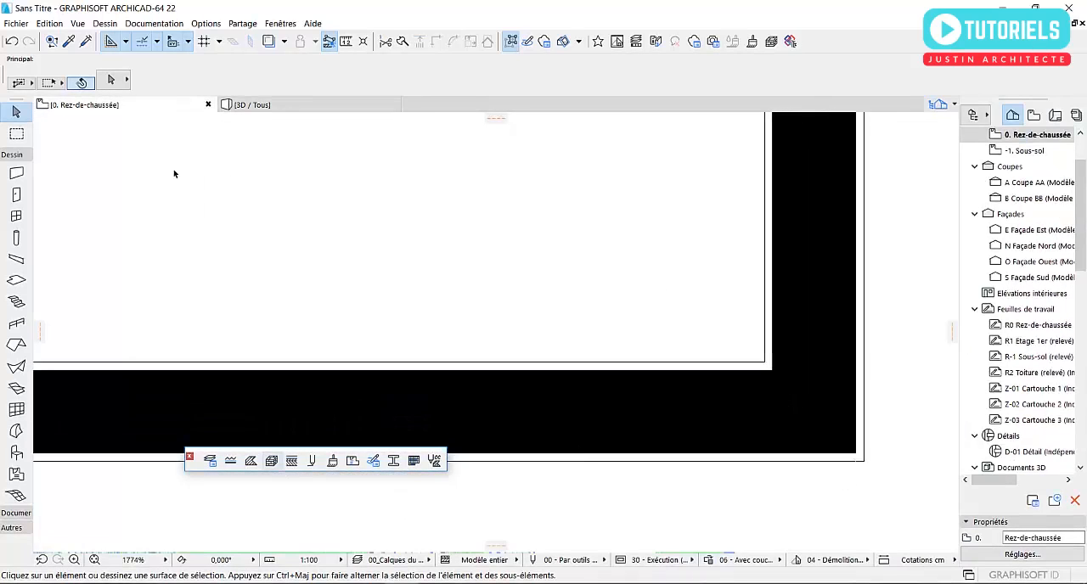
click(835, 433)
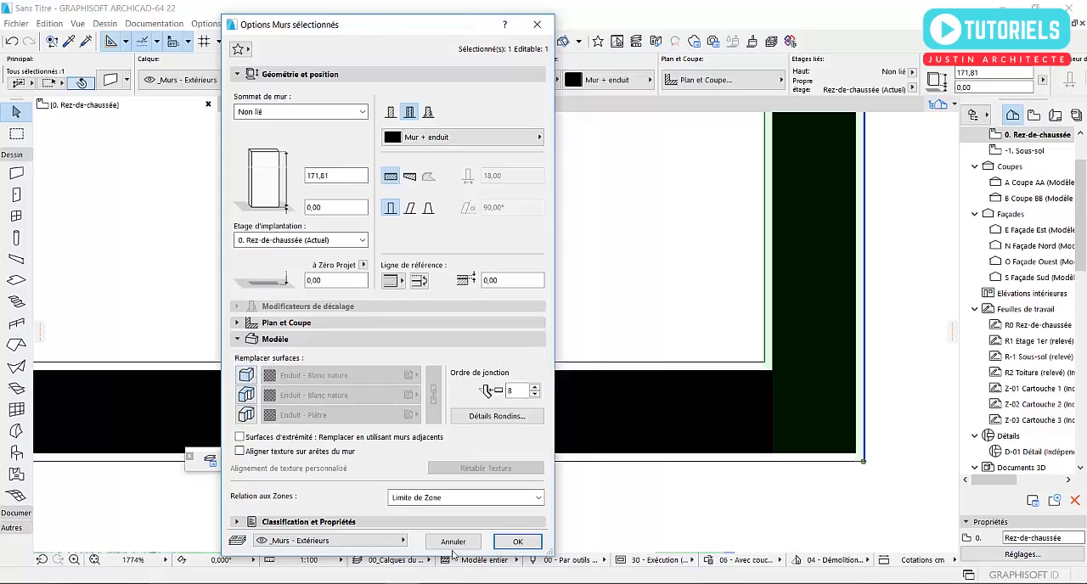
click(517, 541)
- Return to the 3D view and examine the walls' cladding surfaces, plaster layers and top edges around the near corner
key(F3)
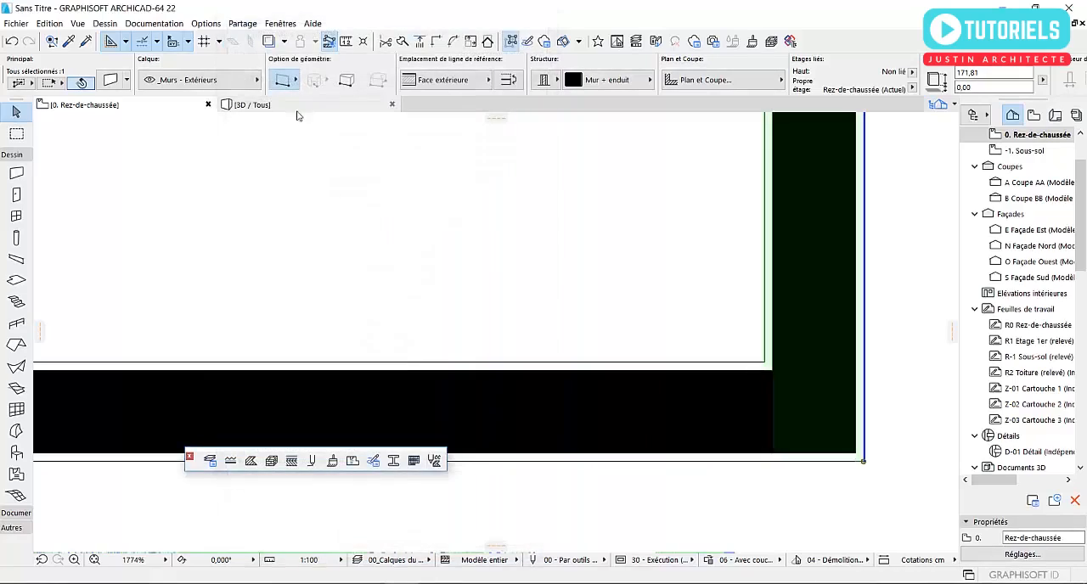
shift+middle_drag(549, 330, 603, 425)
scroll(608, 413, up, 1)
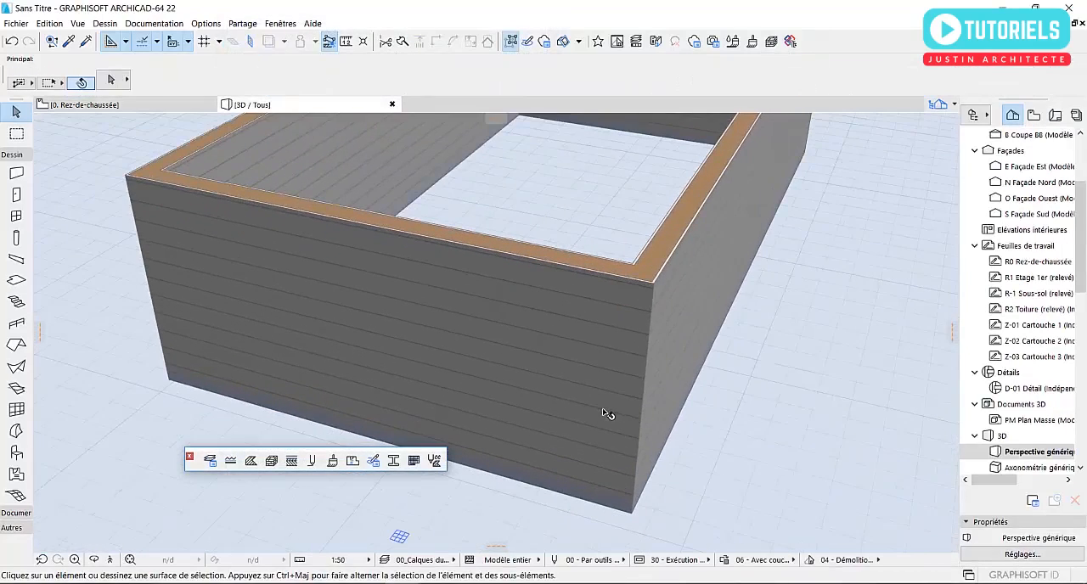
scroll(649, 386, up, 3)
scroll(671, 378, down, 1)
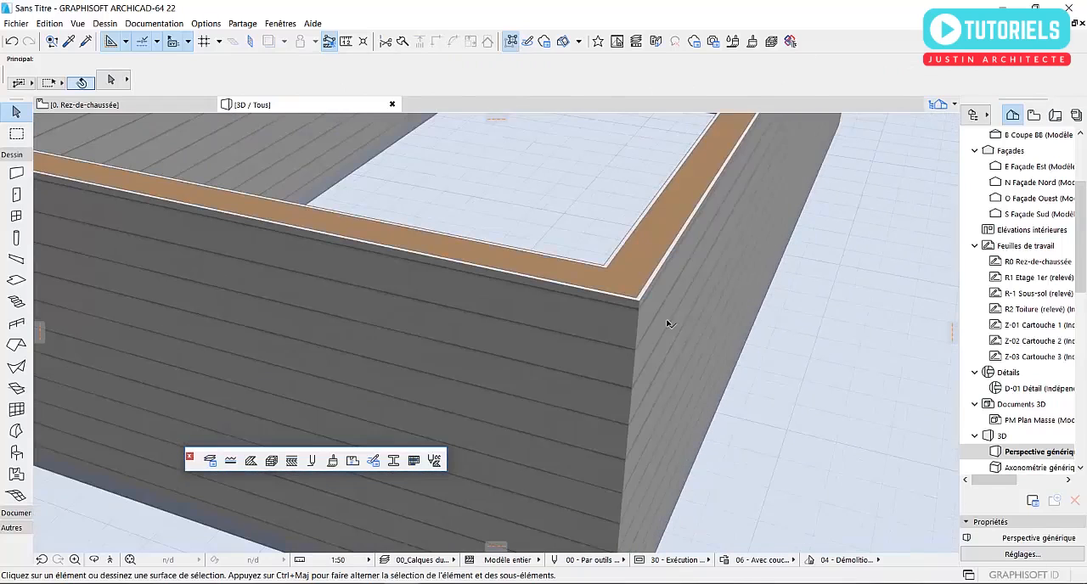
mouse_move(585, 370)
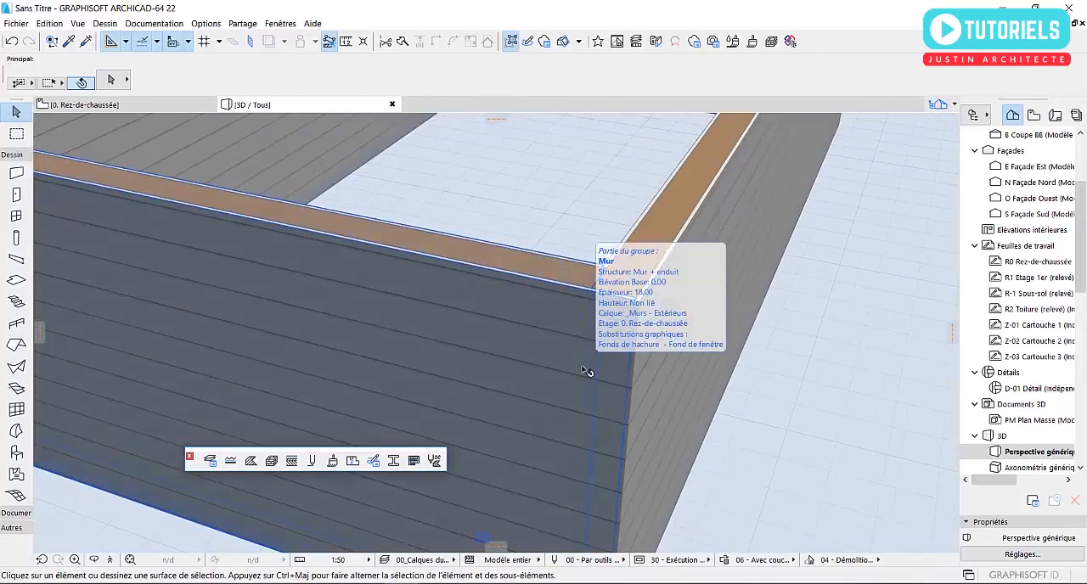
scroll(611, 441, down, 5)
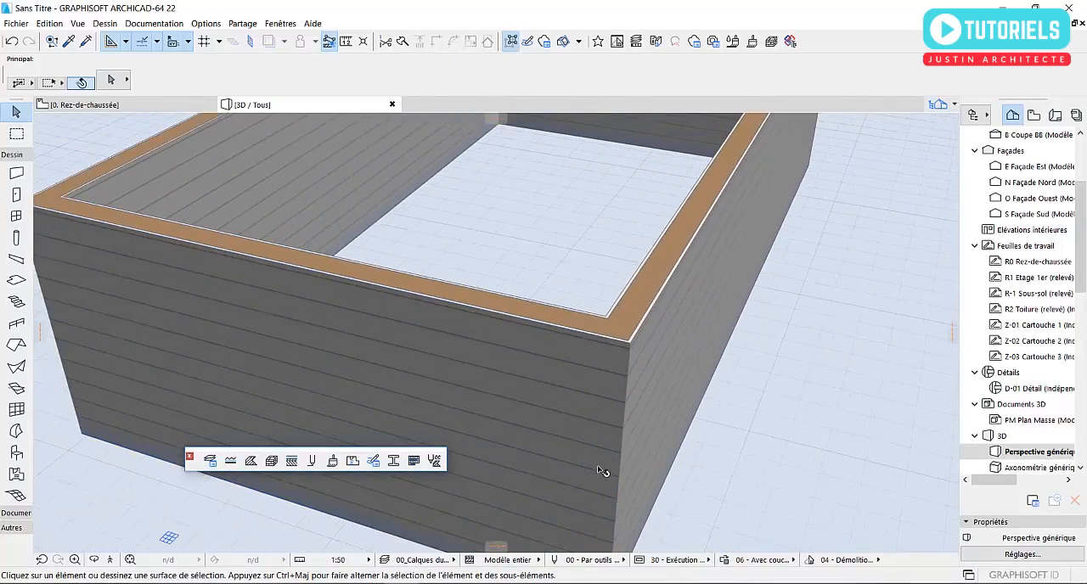
- Override all three surfaces of the short front wall, link them, and apply Enduit - Blanc nature to every face
click(497, 376)
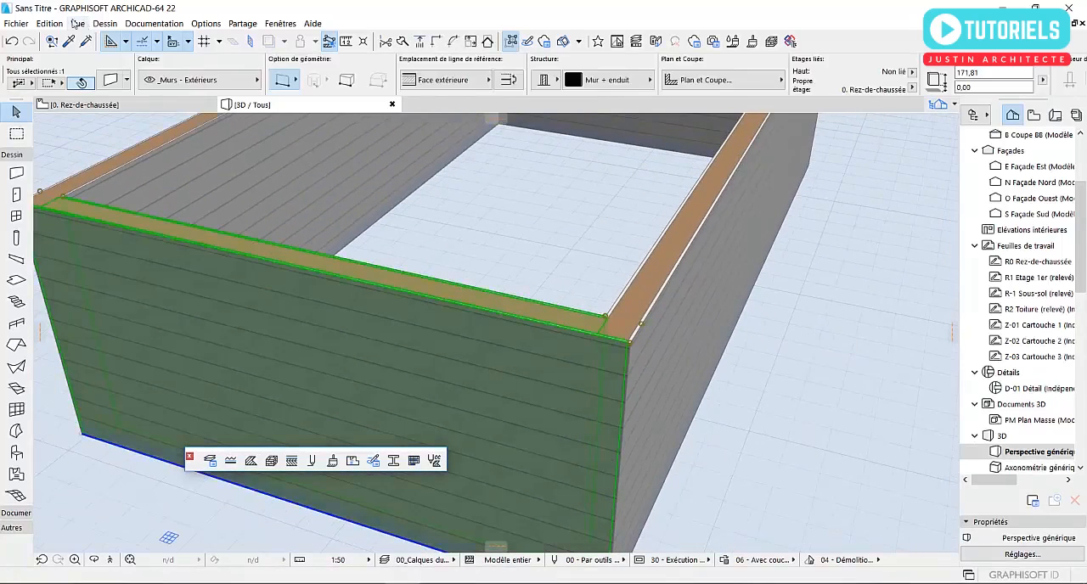
click(110, 79)
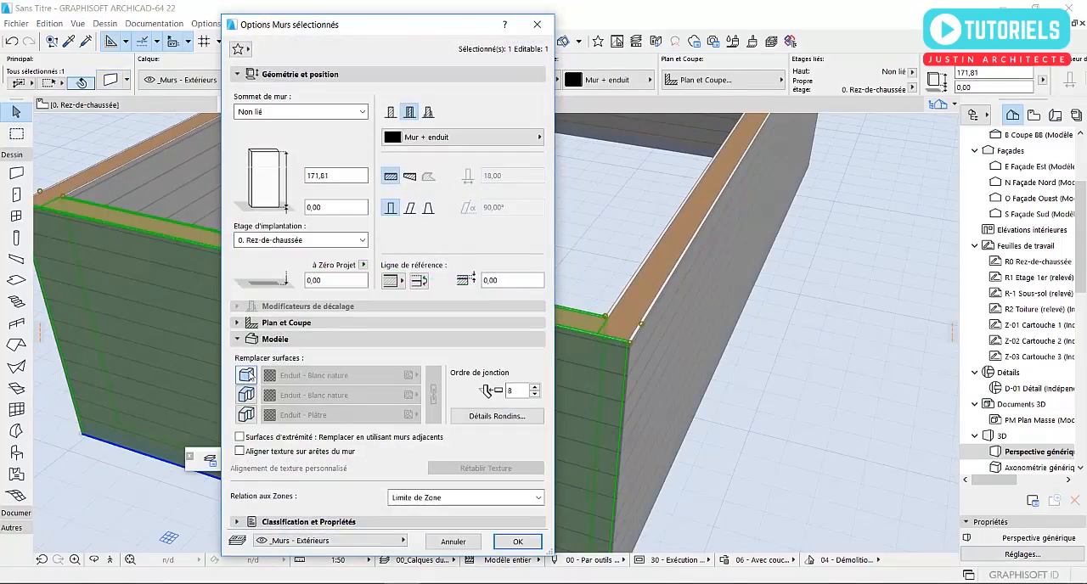
click(245, 394)
click(245, 415)
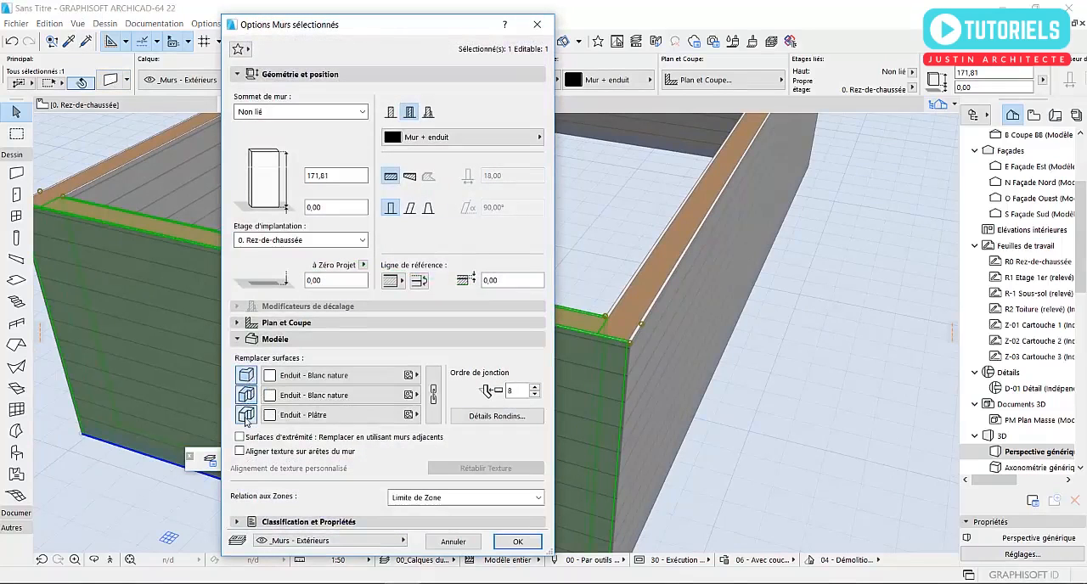
click(433, 394)
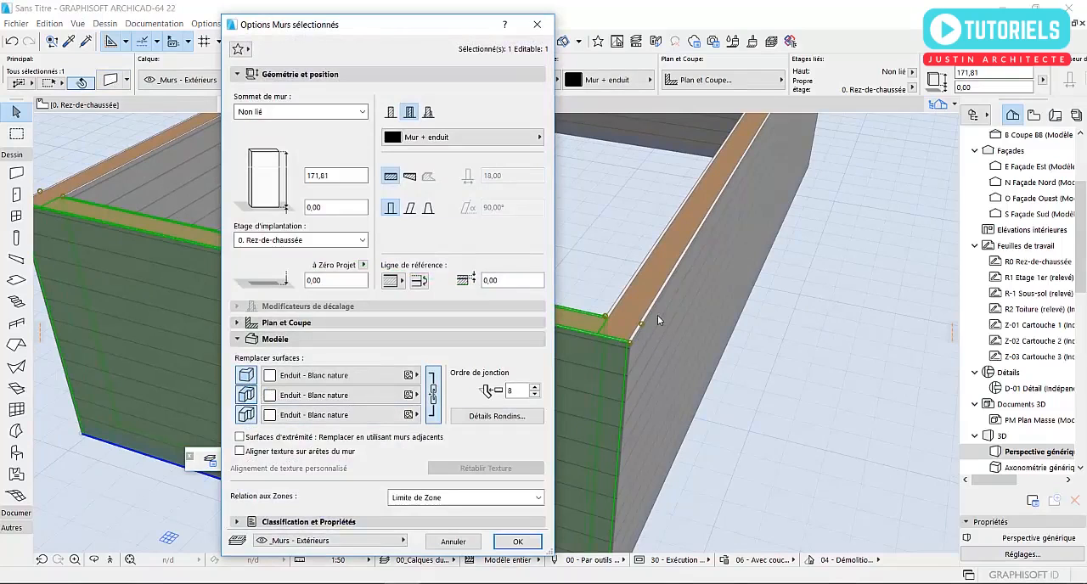
click(527, 541)
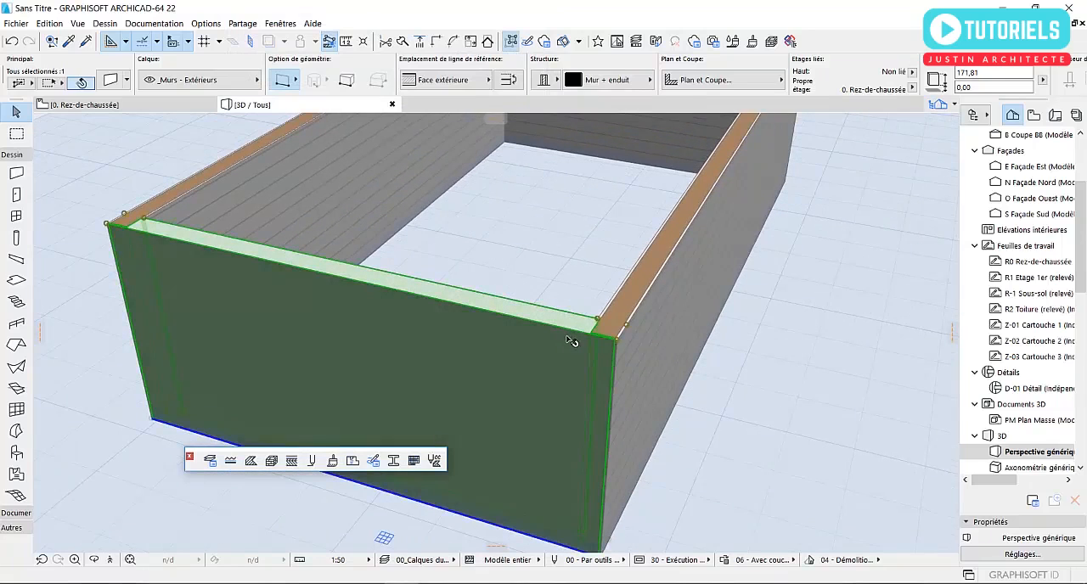
- Clear the wall selection and compare the short front wall's overridden surfaces with the other walls in 3D
middle_drag(568, 342, 630, 352)
scroll(630, 352, down, 5)
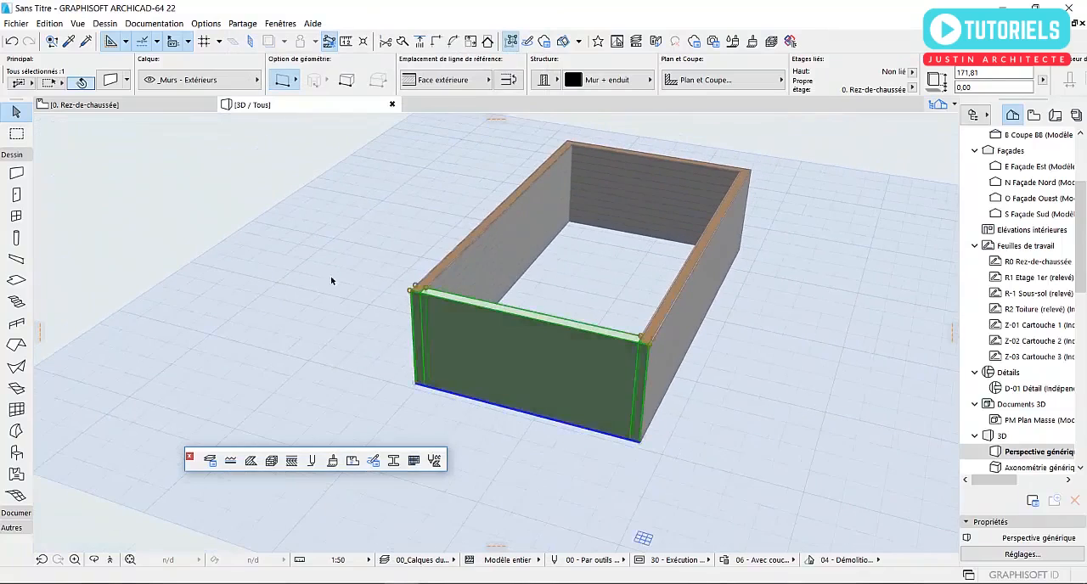
middle_drag(343, 325, 344, 327)
scroll(411, 338, up, 2)
click(324, 310)
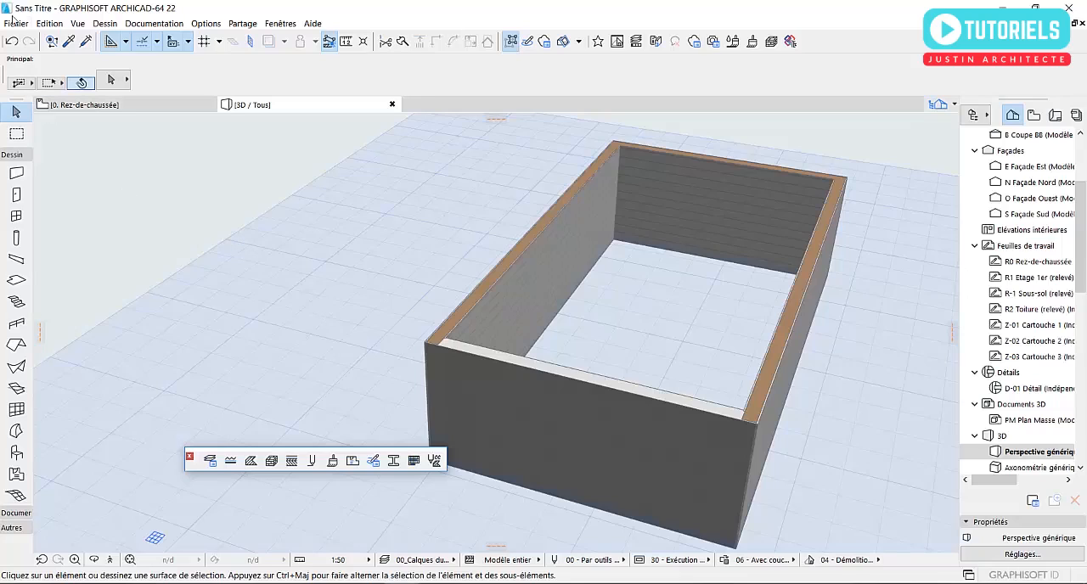
scroll(582, 371, down, 2)
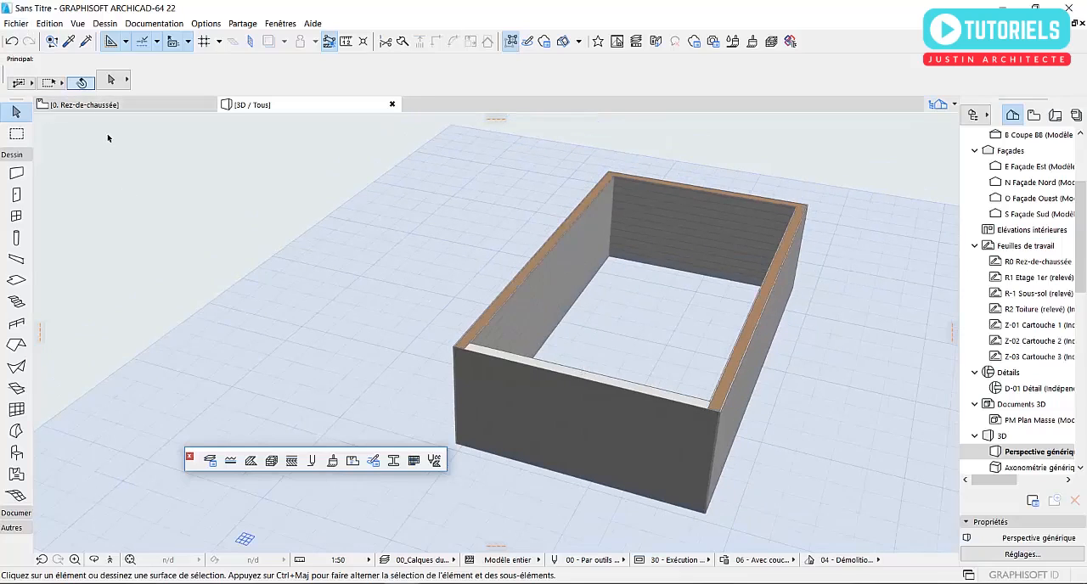
- Examine the new-project template options, browse the template files, and leave without creating a project
click(17, 24)
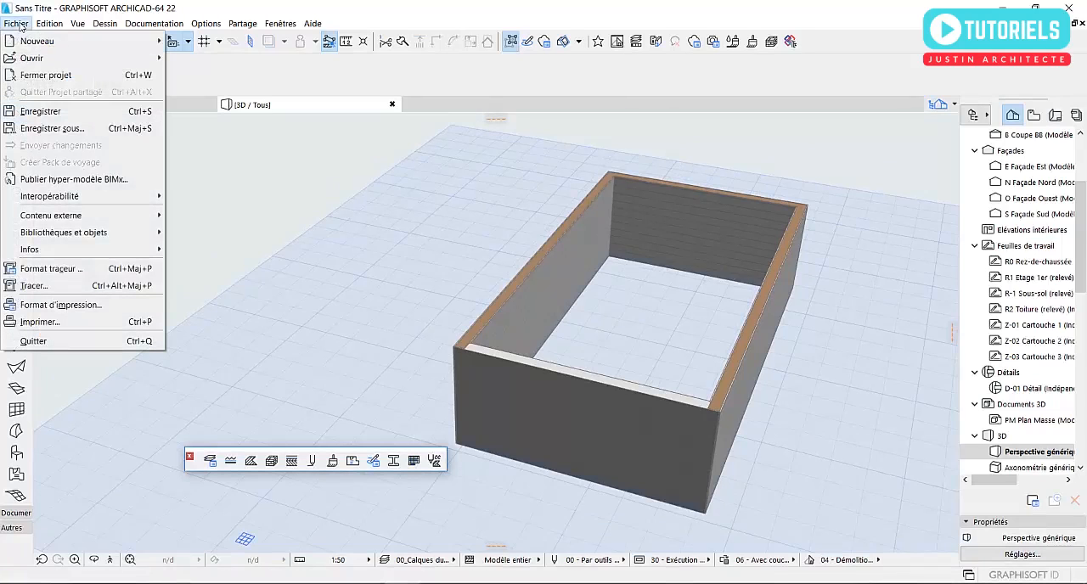
mouse_move(51, 41)
click(263, 40)
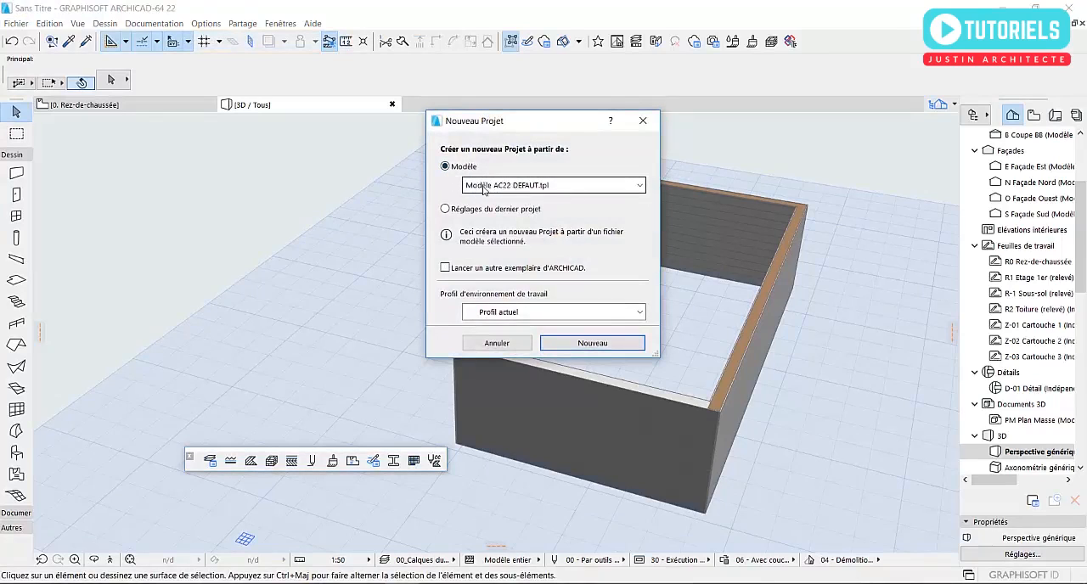
click(484, 190)
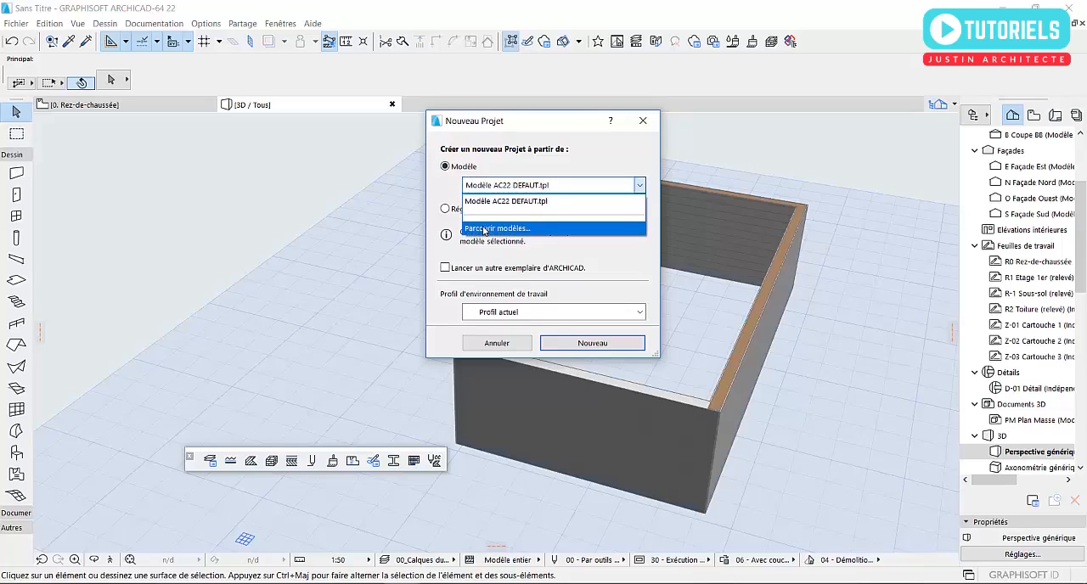
click(484, 229)
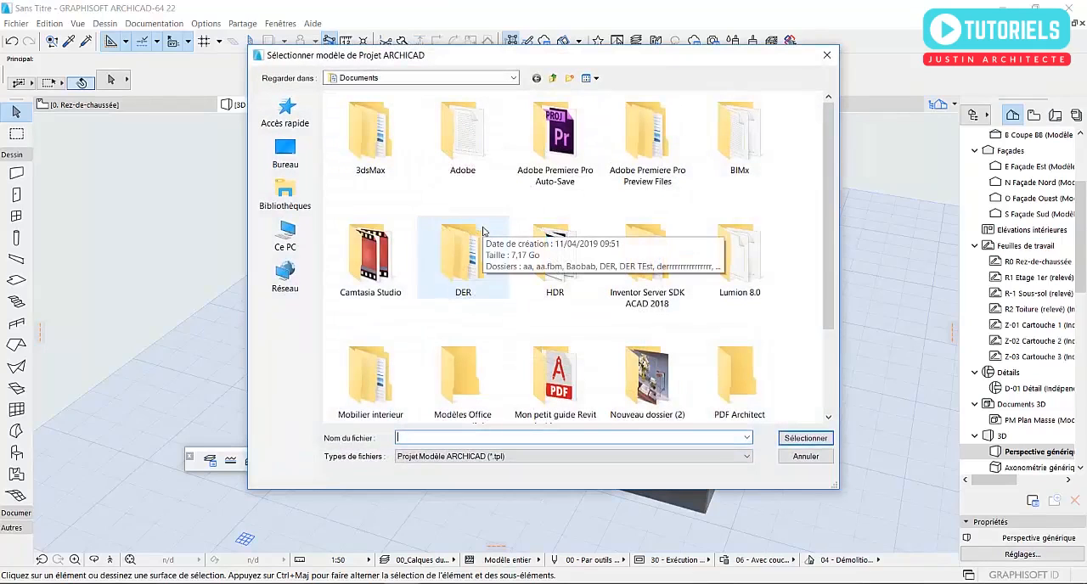
click(790, 458)
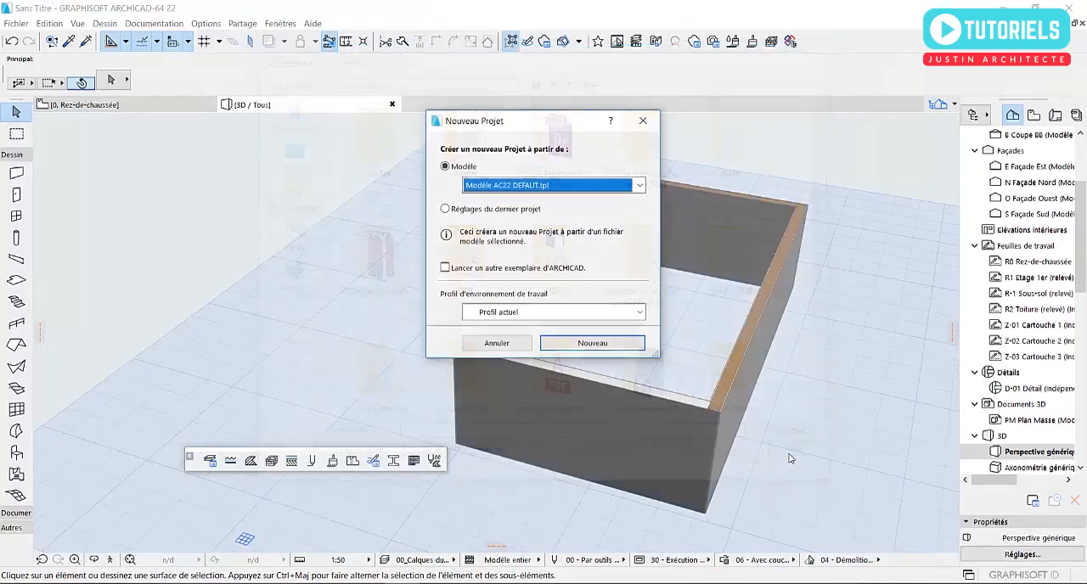
click(497, 343)
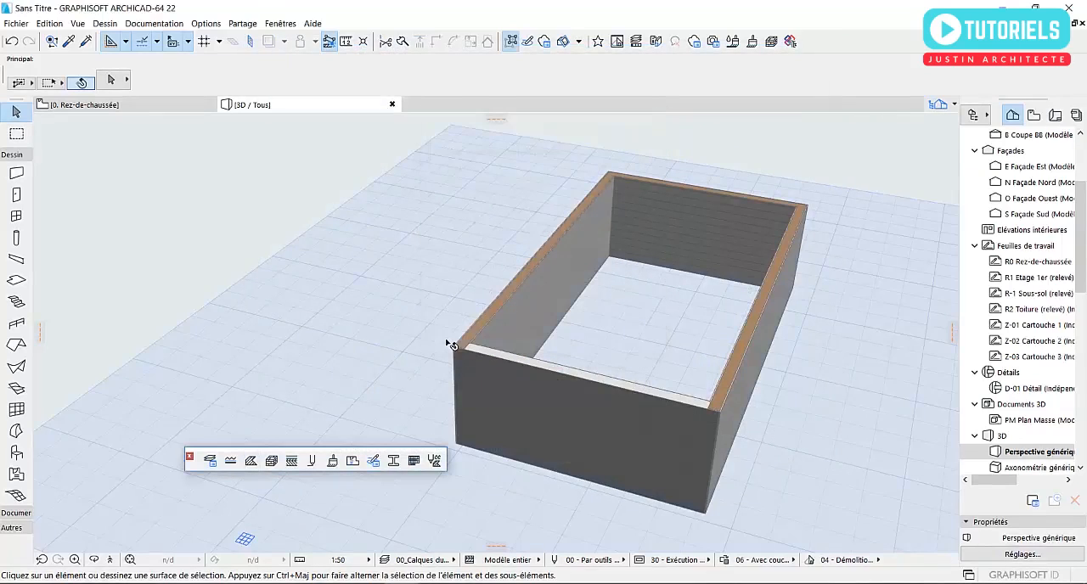
- Examine the composite structures and complex profiles offered in the settings of the long wall adjoining the short front wall
click(766, 378)
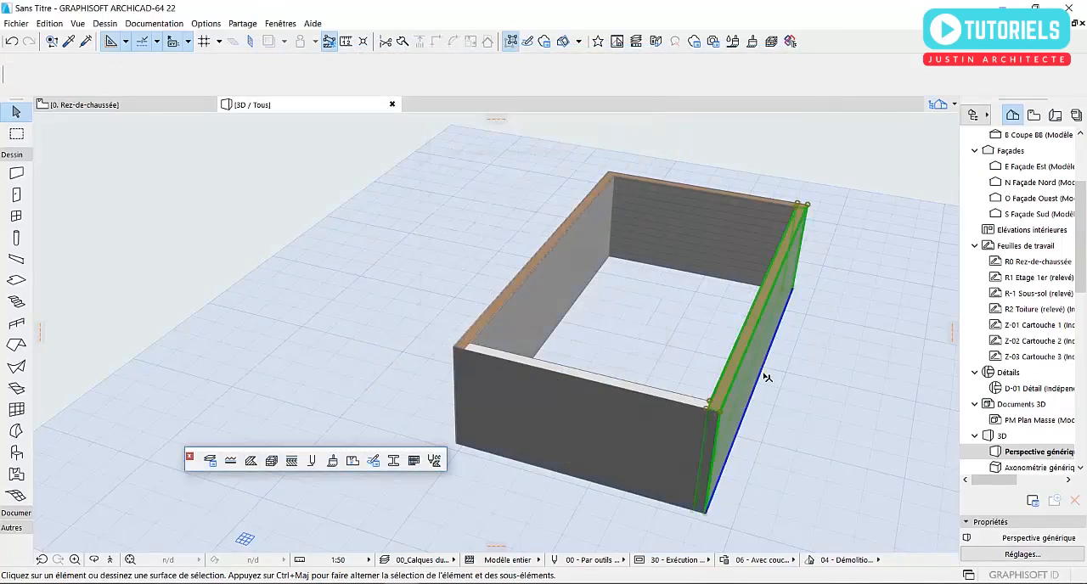
click(614, 314)
click(758, 355)
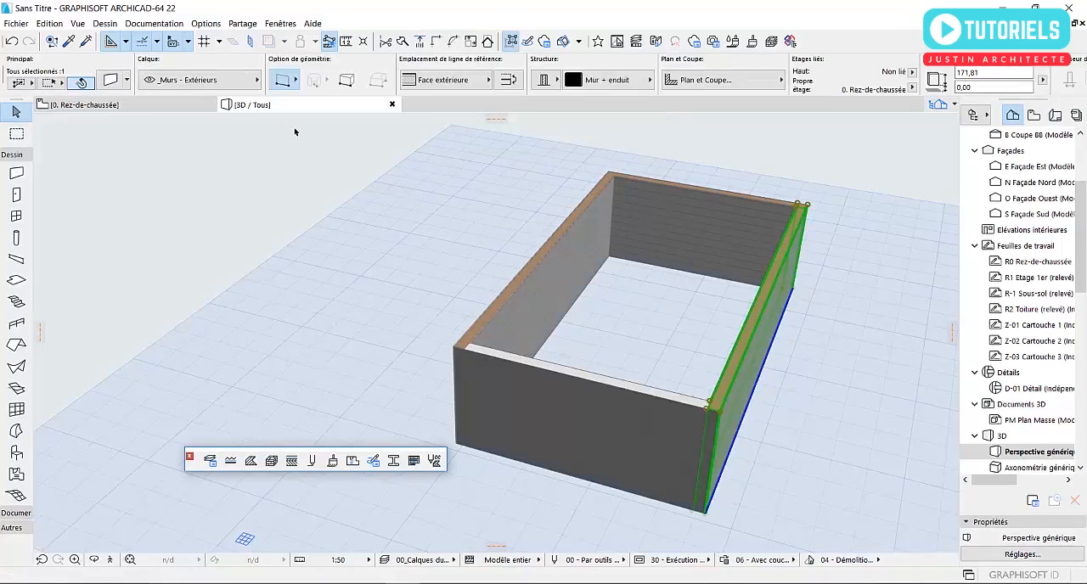
key(ctrl+t)
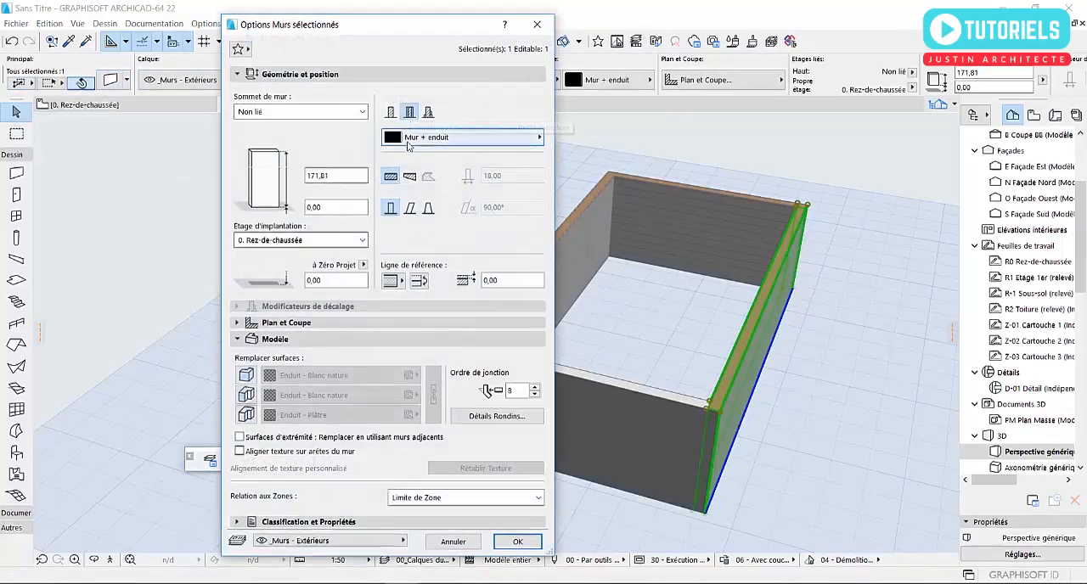
click(463, 137)
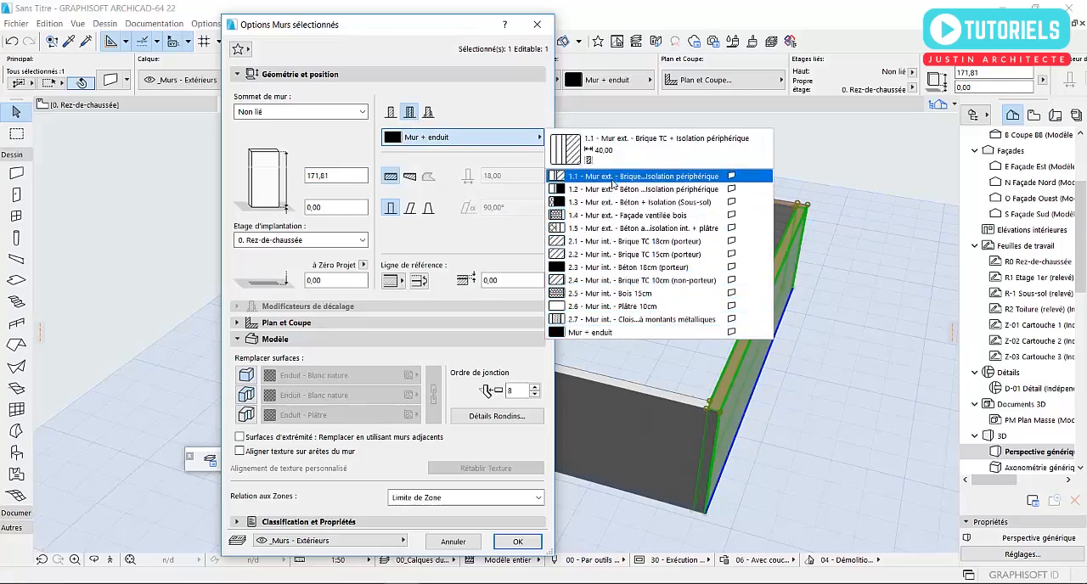
click(429, 112)
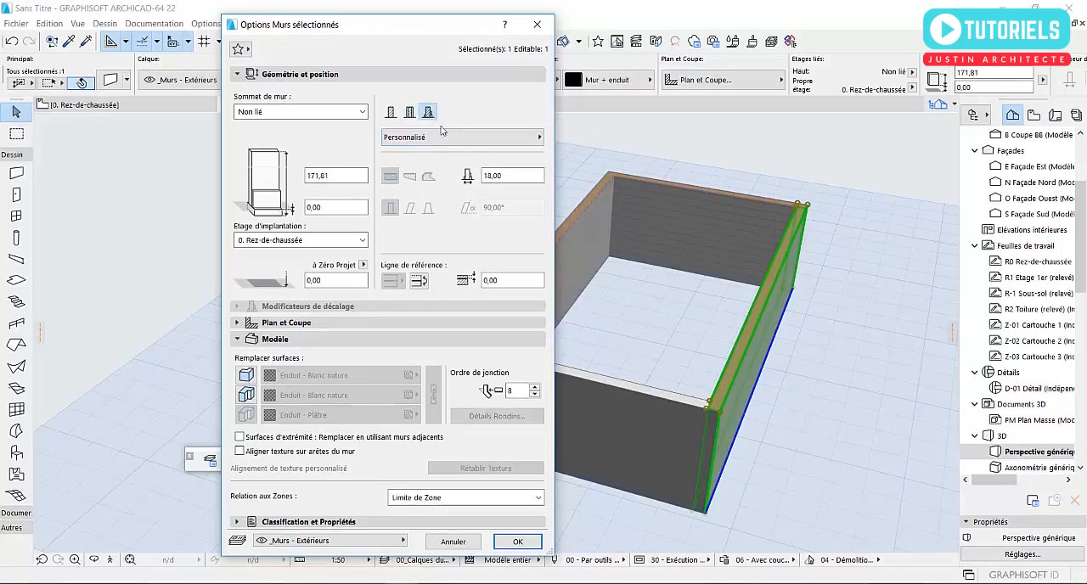
click(456, 138)
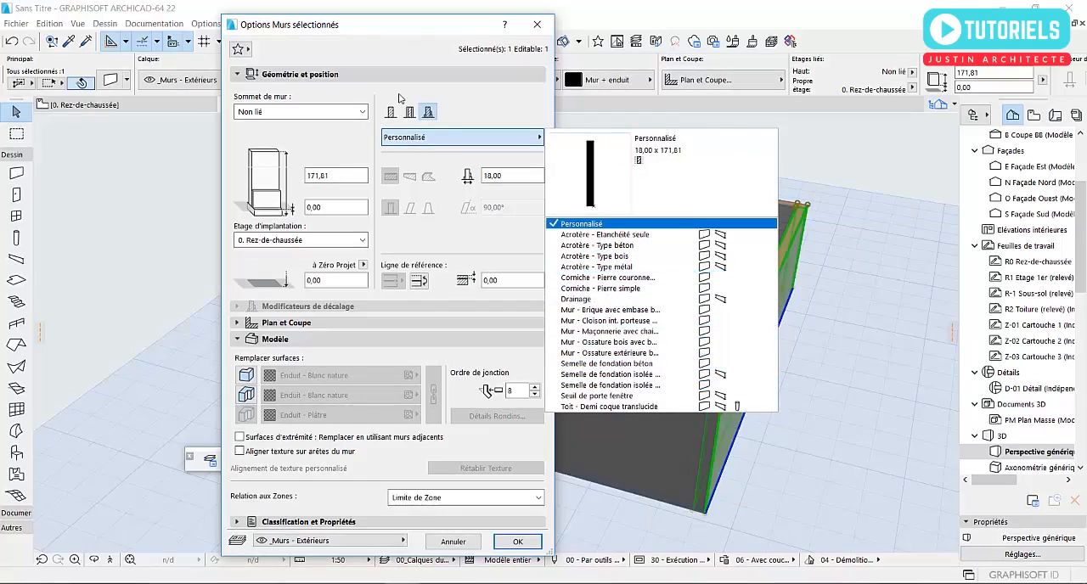
click(472, 102)
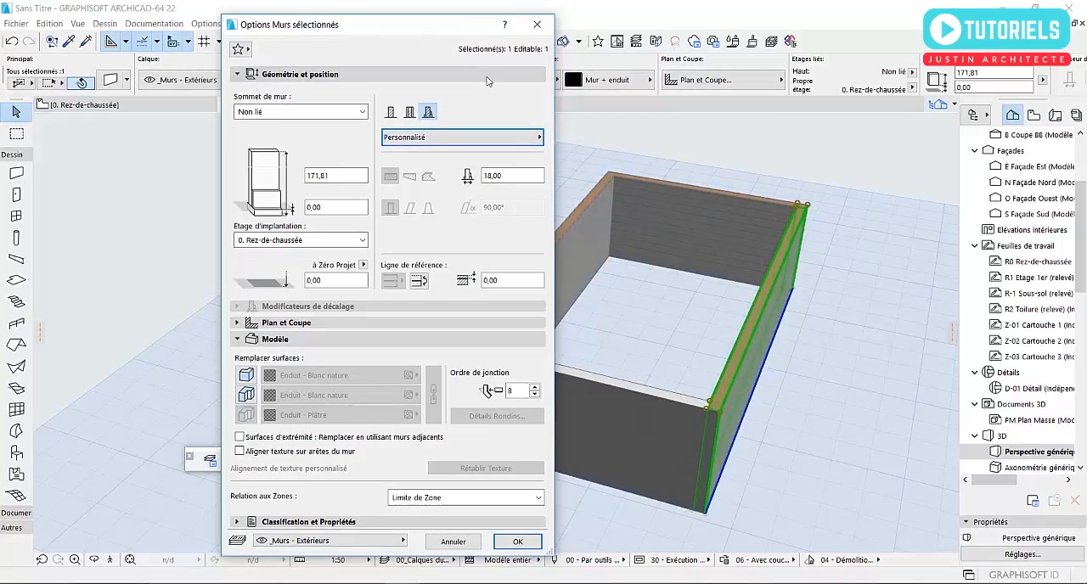
- Browse the override surfaces available for the selected long wall and leave its settings without applying any change
click(247, 374)
click(312, 376)
scroll(737, 293, down, 5)
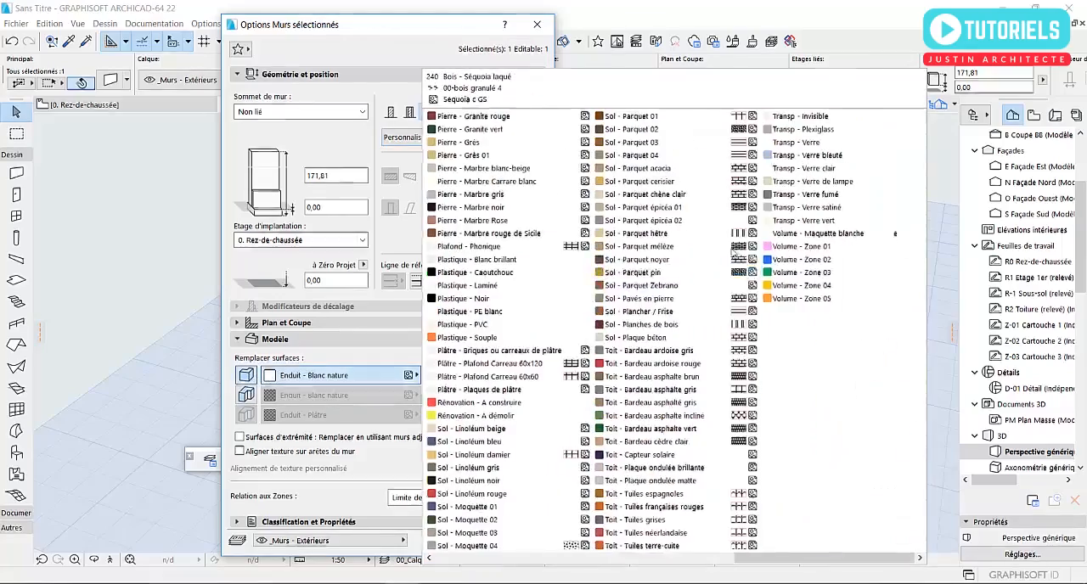
scroll(736, 301, up, 5)
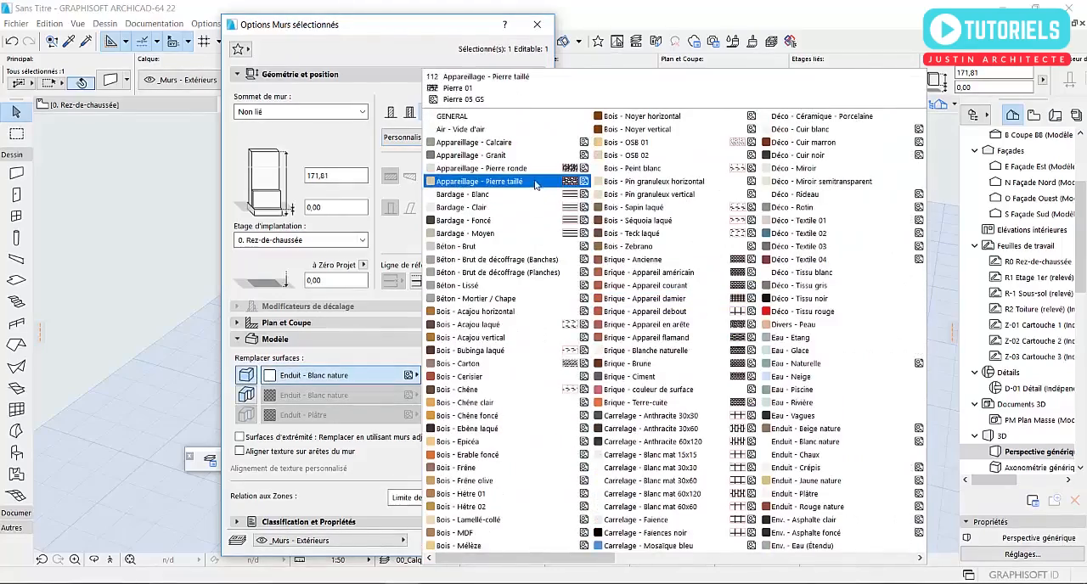
scroll(544, 191, down, 4)
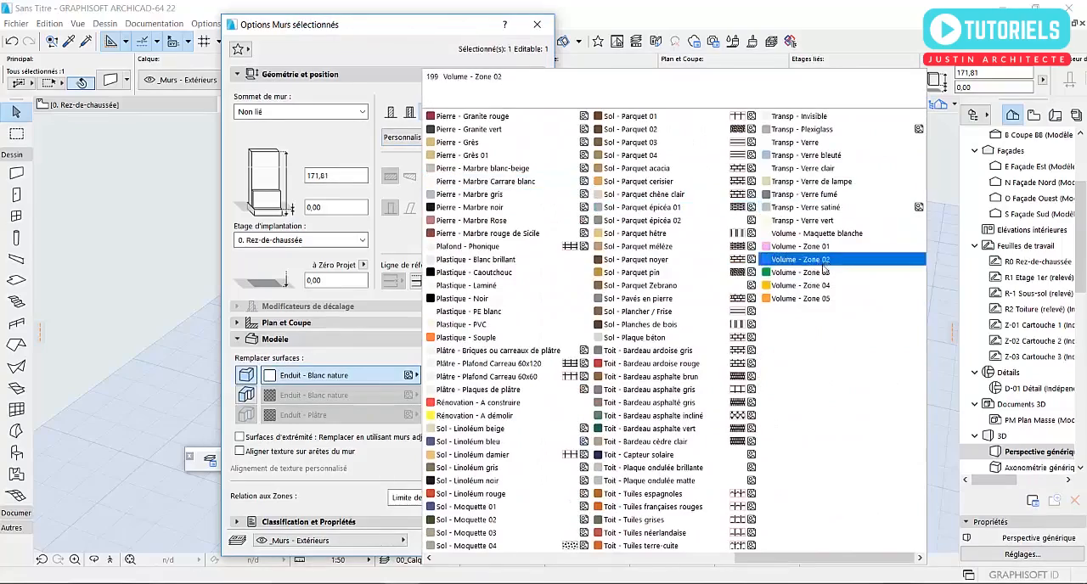
scroll(818, 275, up, 4)
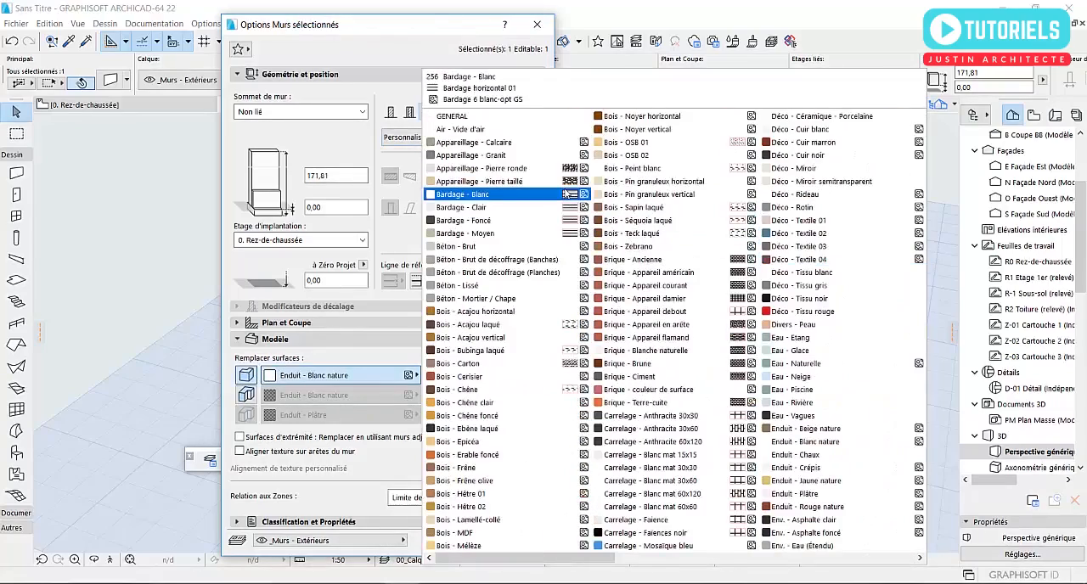
click(434, 33)
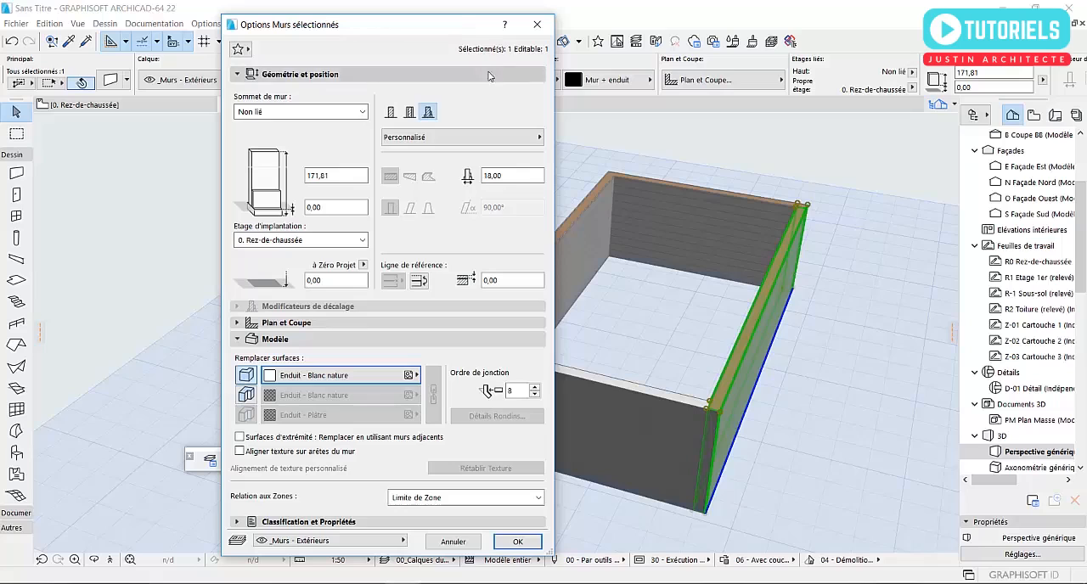
click(536, 24)
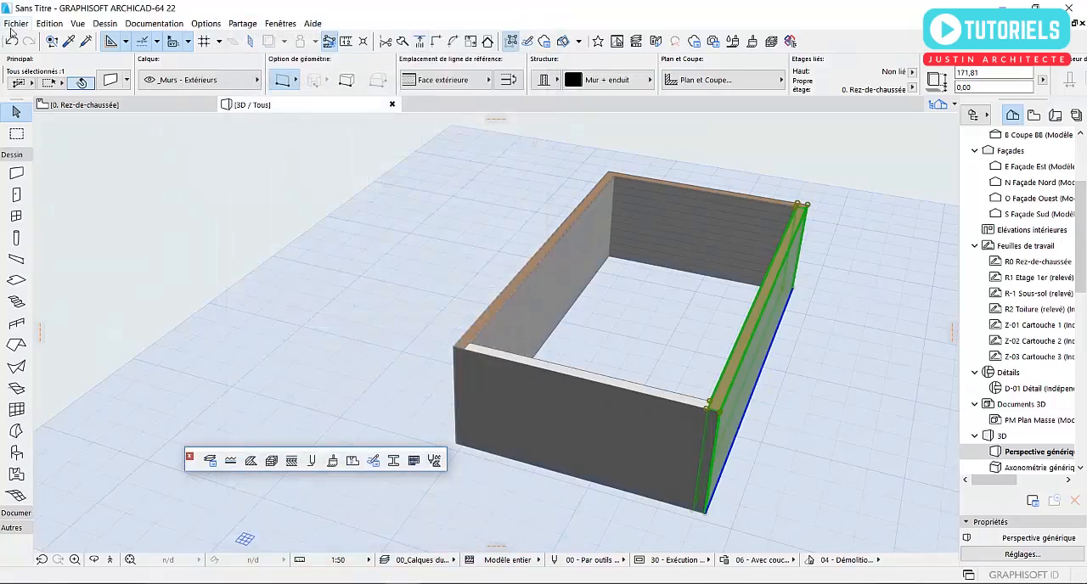
- Create a new project from the TEMPLATE Archicad-01 template on the desktop, without saving the current project
click(15, 23)
mouse_move(51, 41)
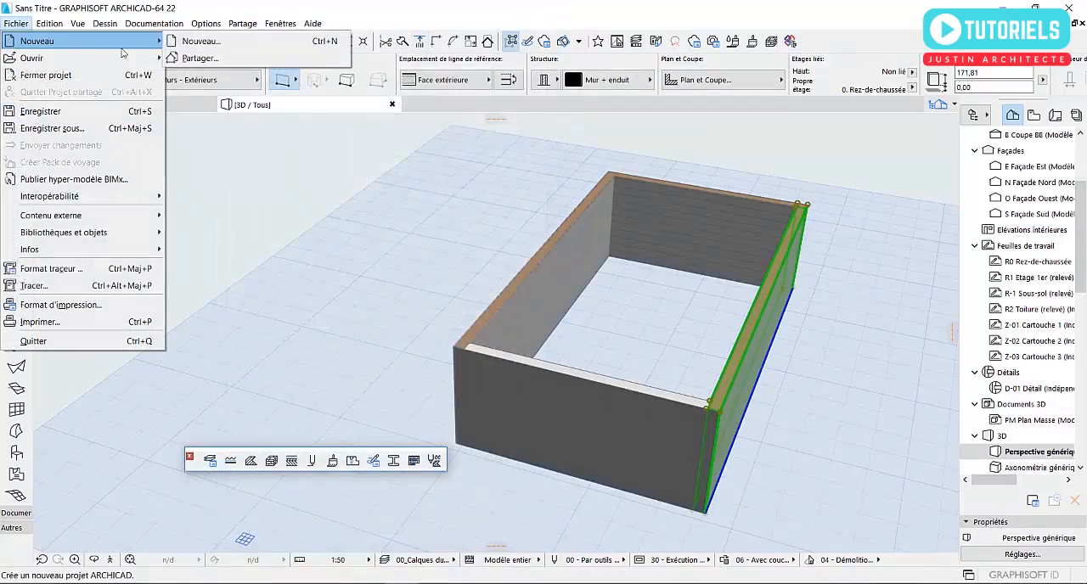
click(212, 43)
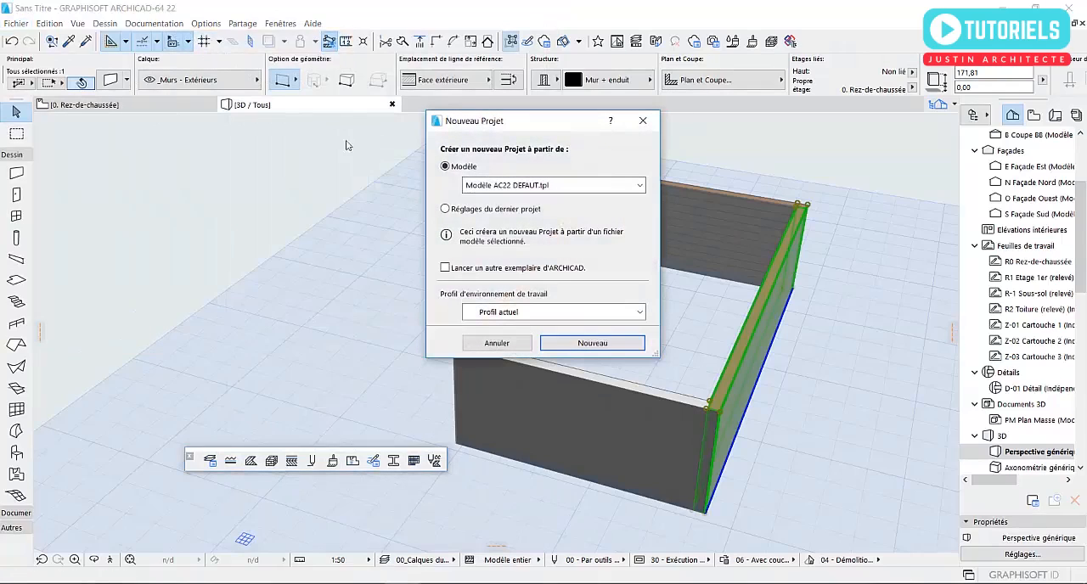
click(516, 187)
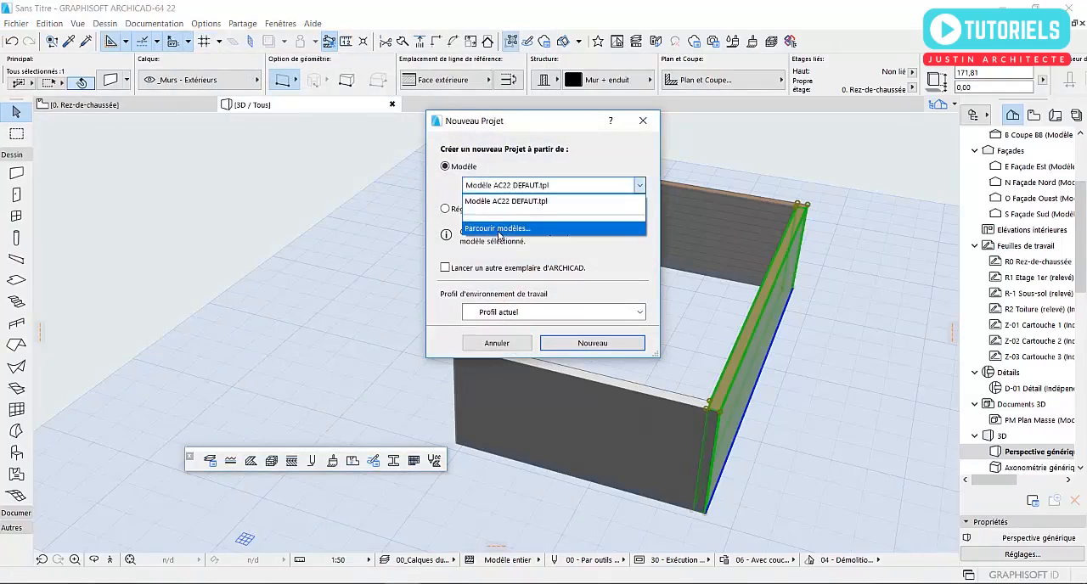
click(499, 229)
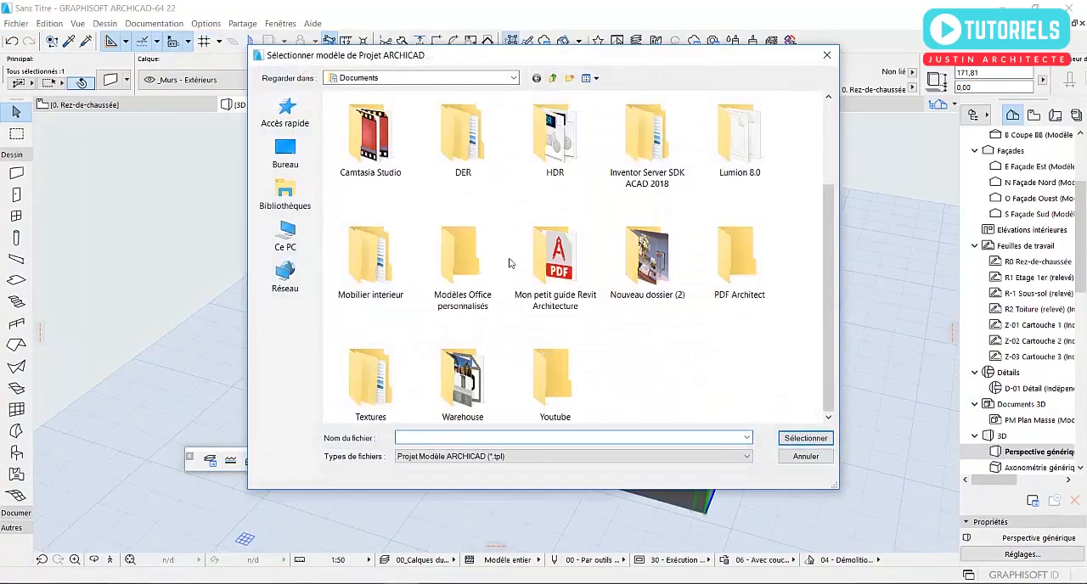
click(285, 154)
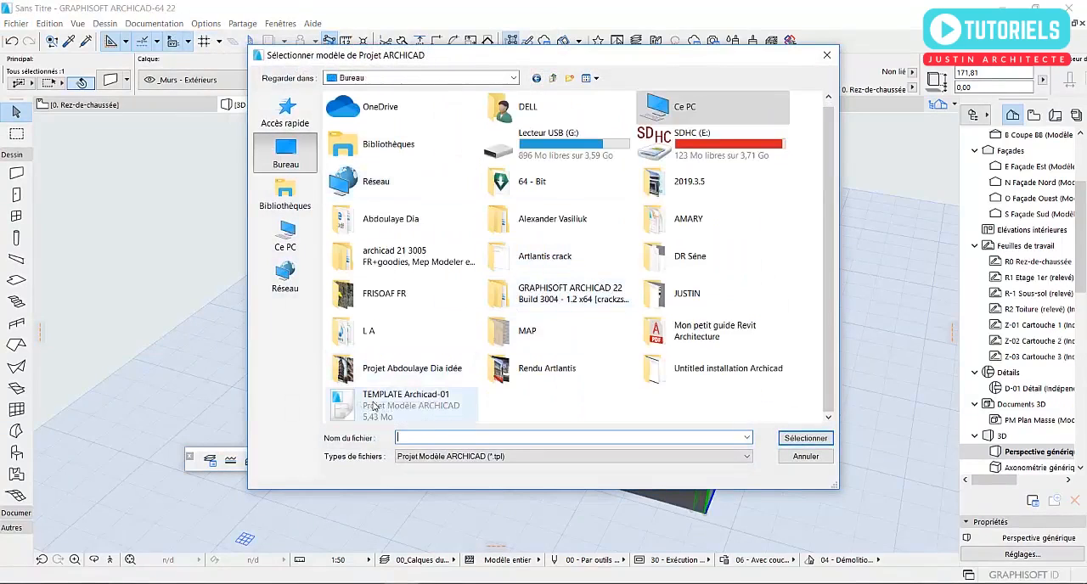
click(412, 402)
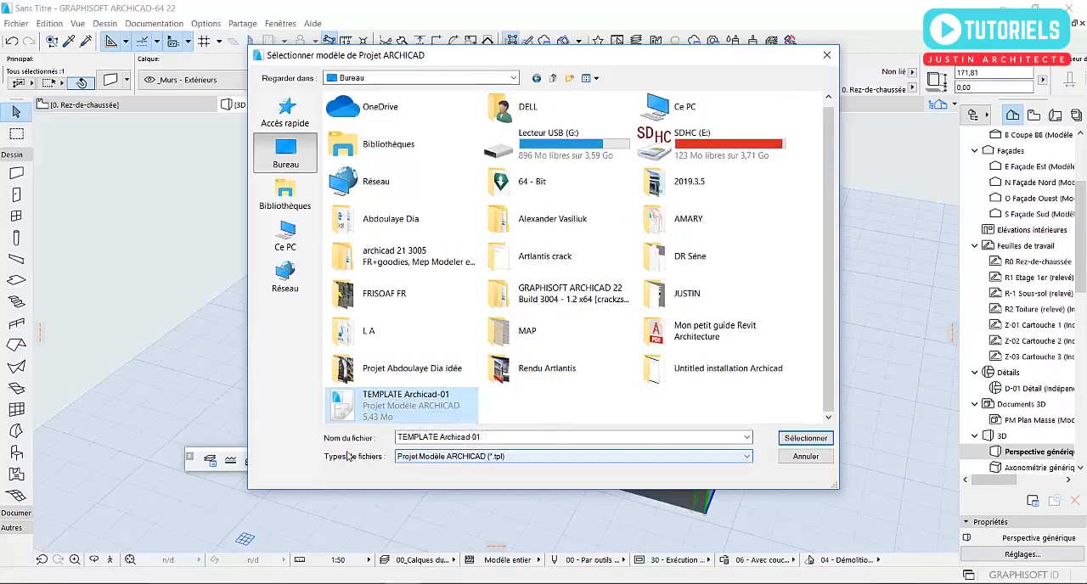
click(732, 456)
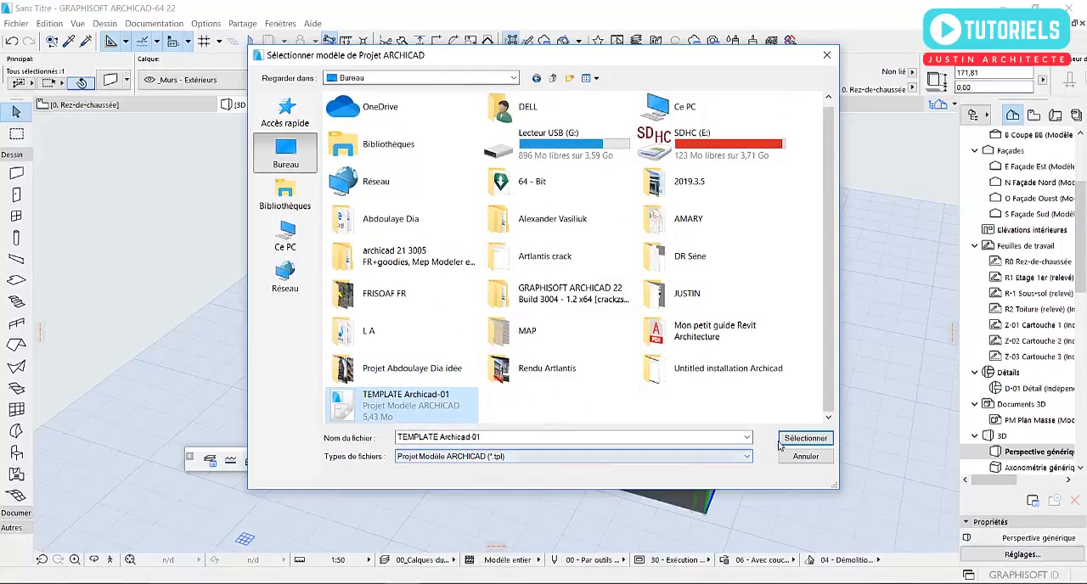
click(789, 440)
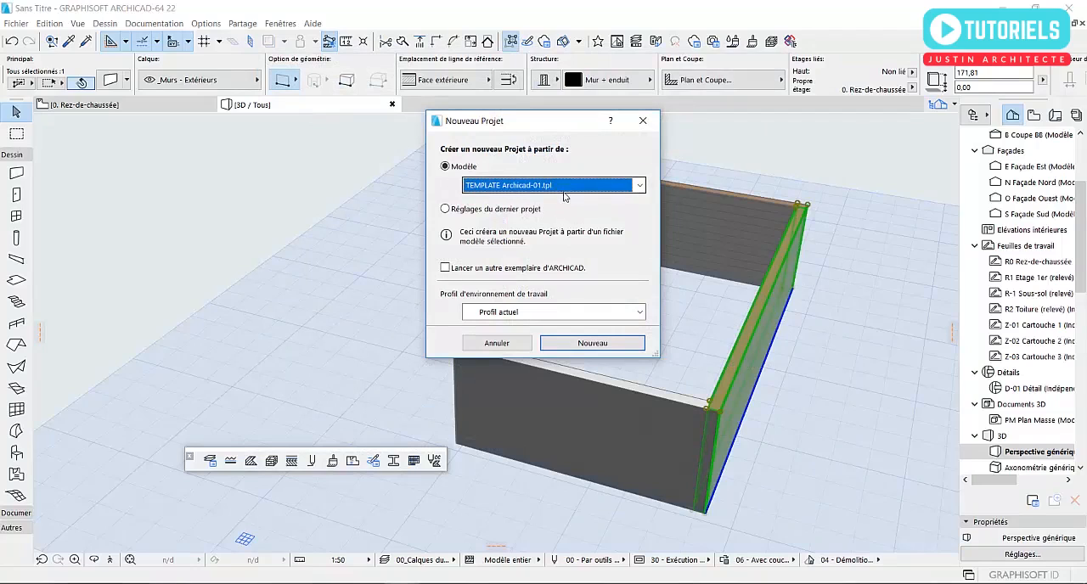
click(580, 344)
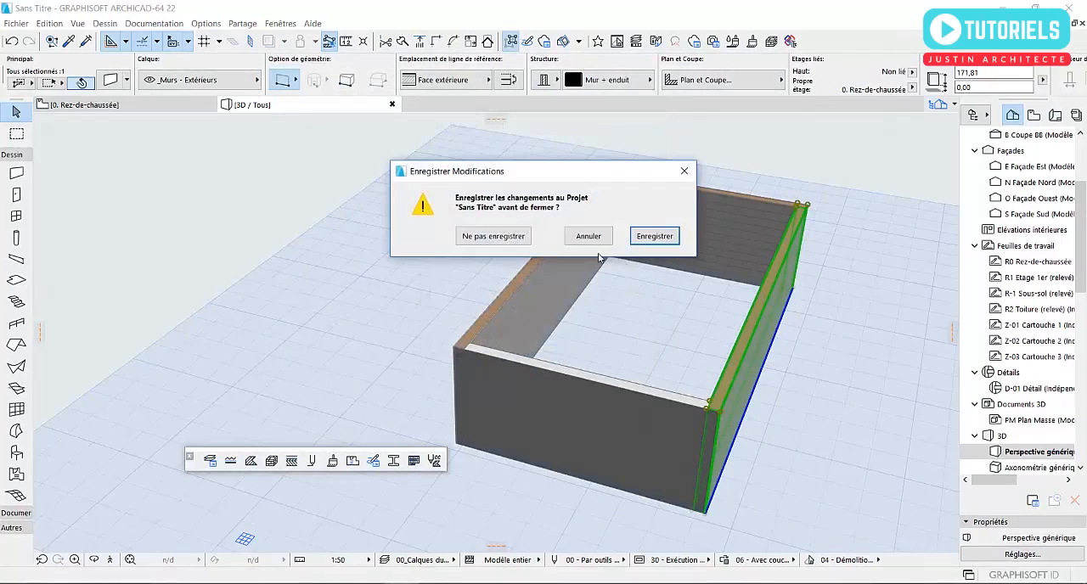
click(491, 238)
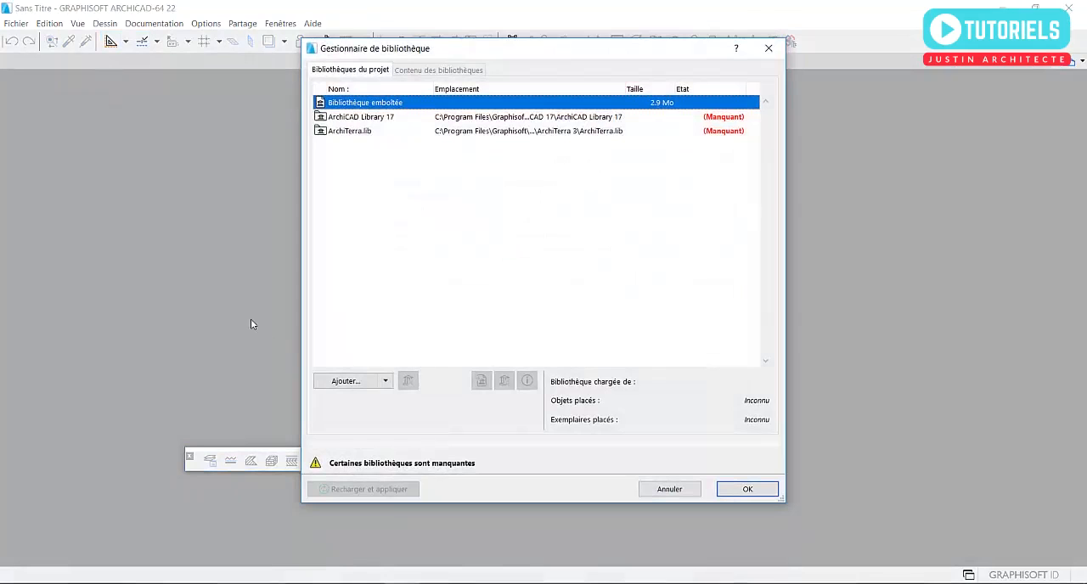
click(340, 382)
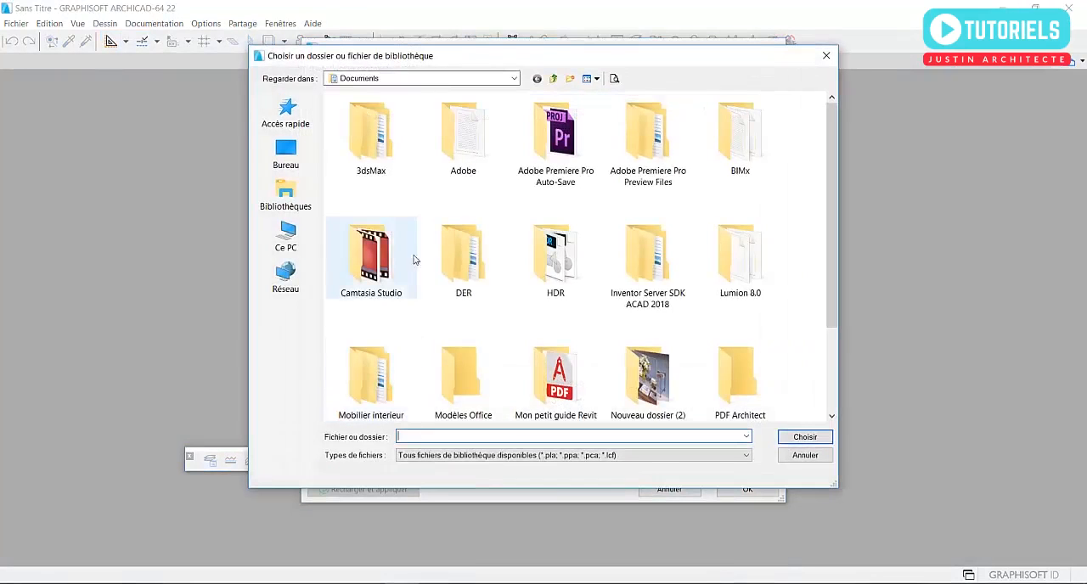
click(285, 156)
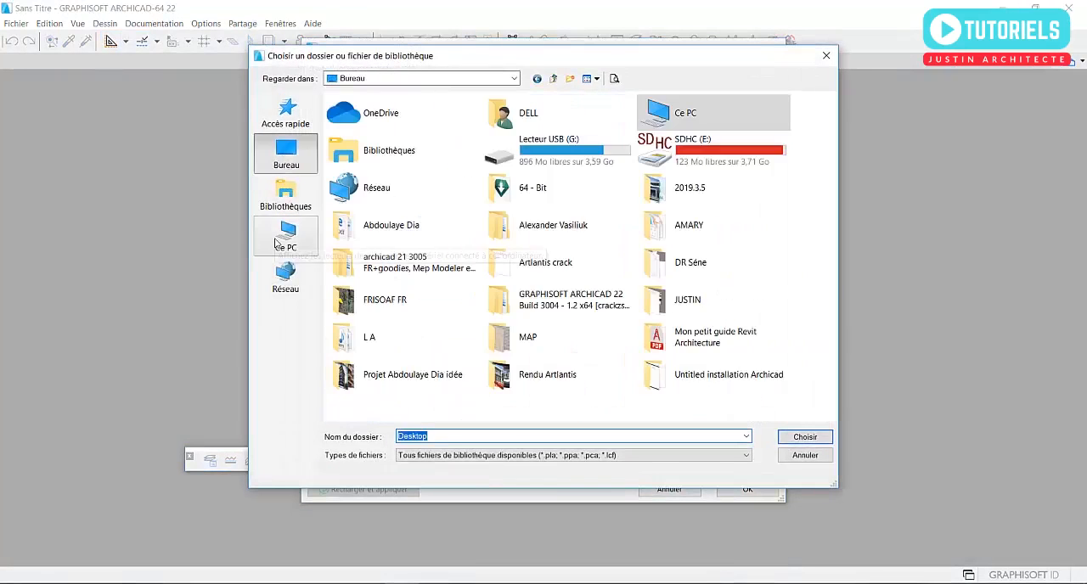
click(293, 239)
double_click(527, 251)
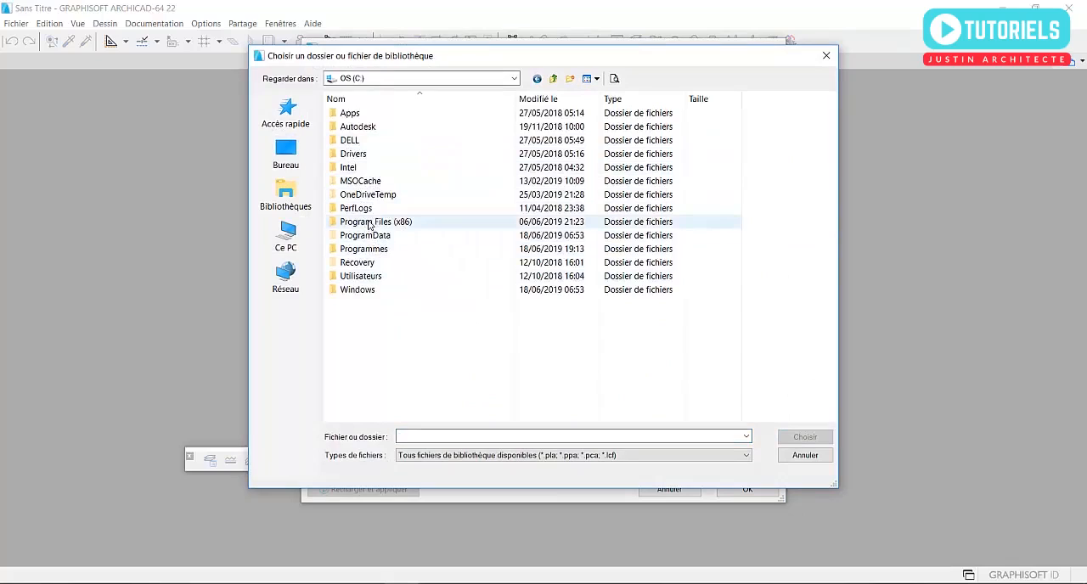
click(804, 455)
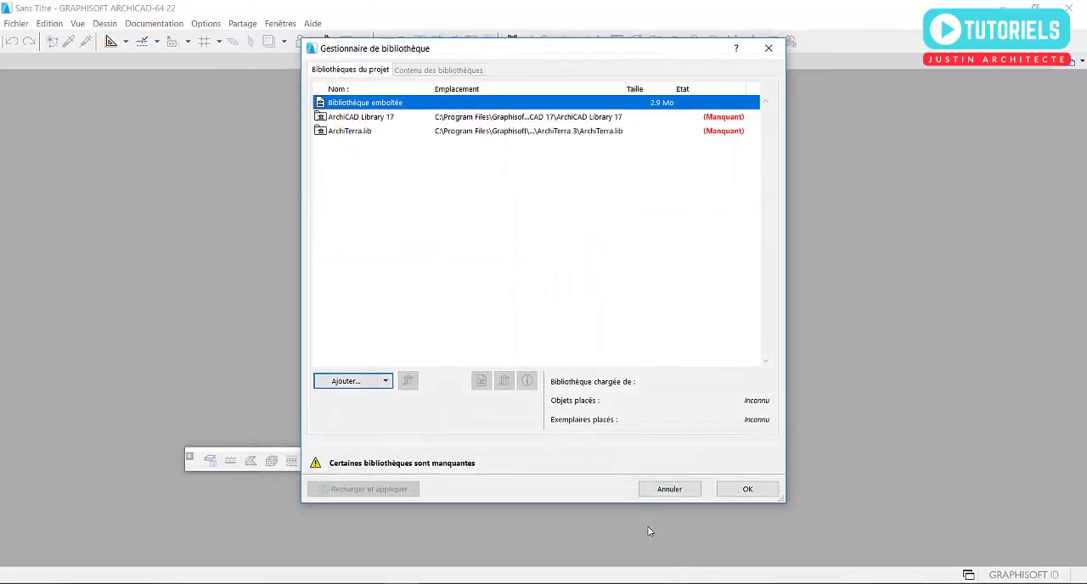
- Continue without the missing libraries, keep the data of all missing extensions, and close the library loading report
click(735, 490)
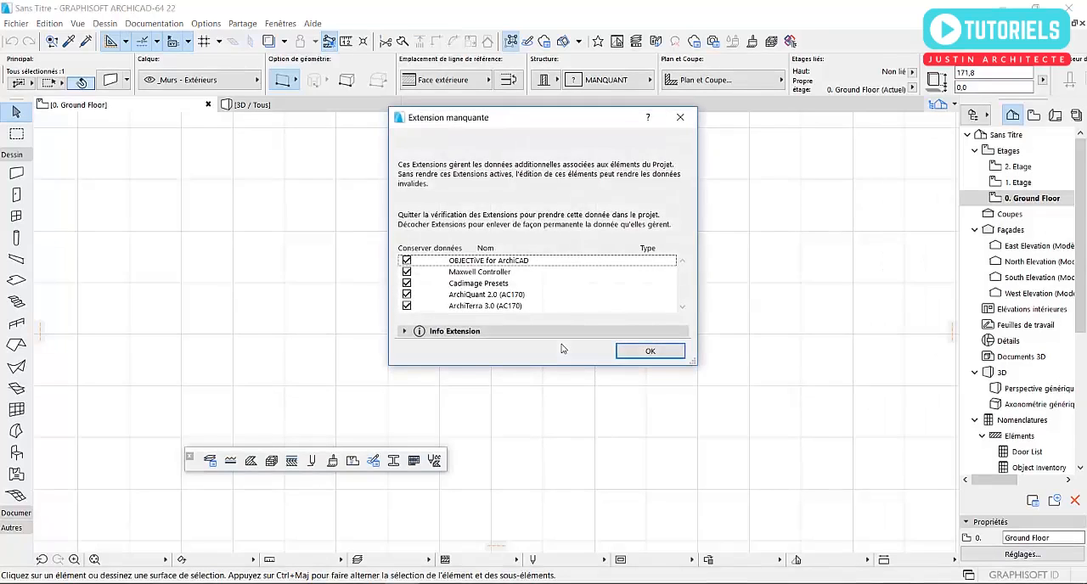
click(649, 352)
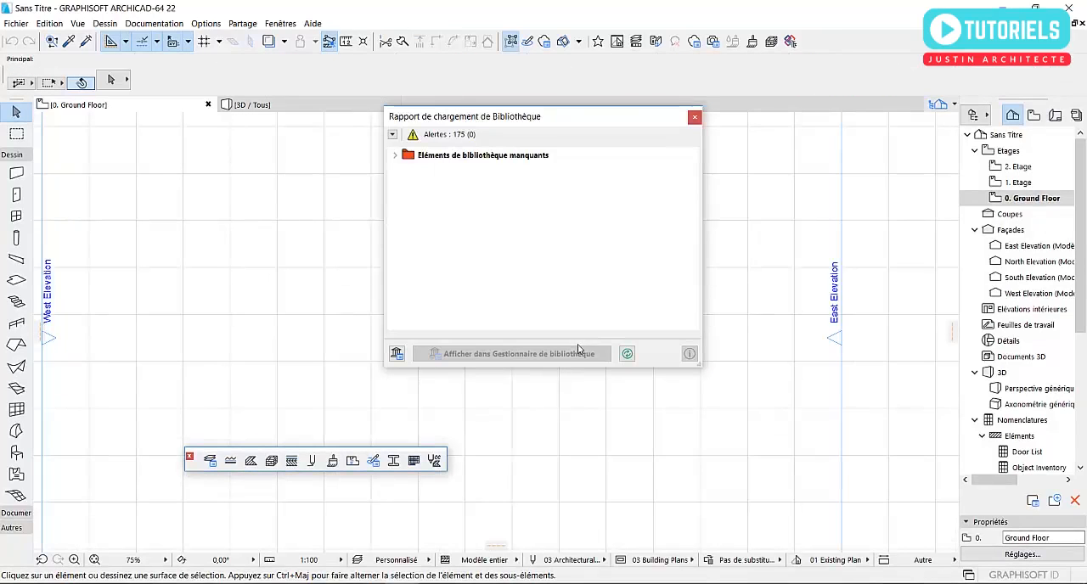
click(695, 117)
- Browse the composite structures offered in the default settings of the Wall tool on the Ground Floor plan
scroll(604, 260, down, 6)
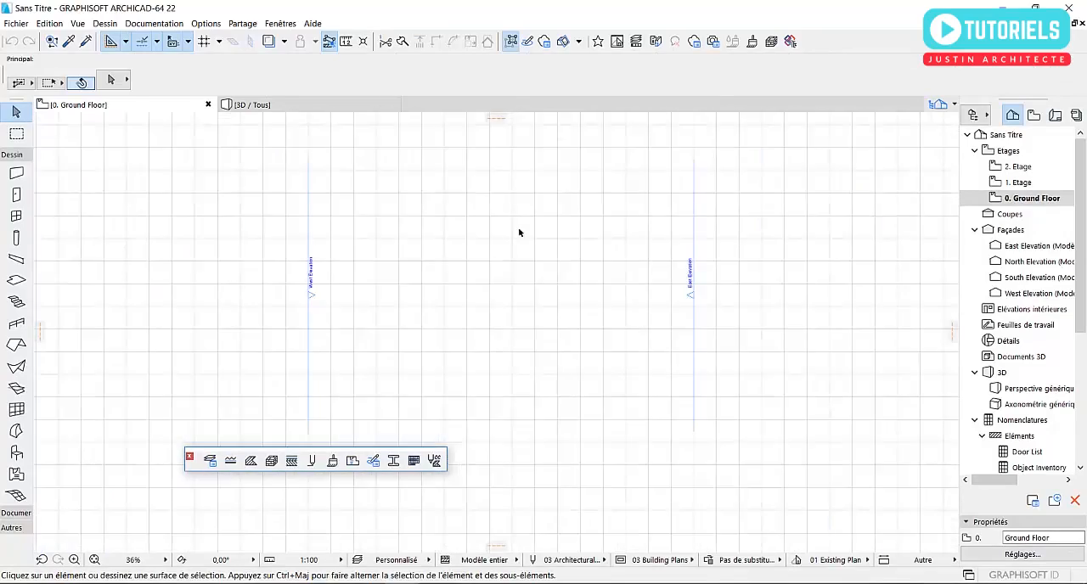
scroll(557, 272, down, 1)
scroll(522, 293, up, 3)
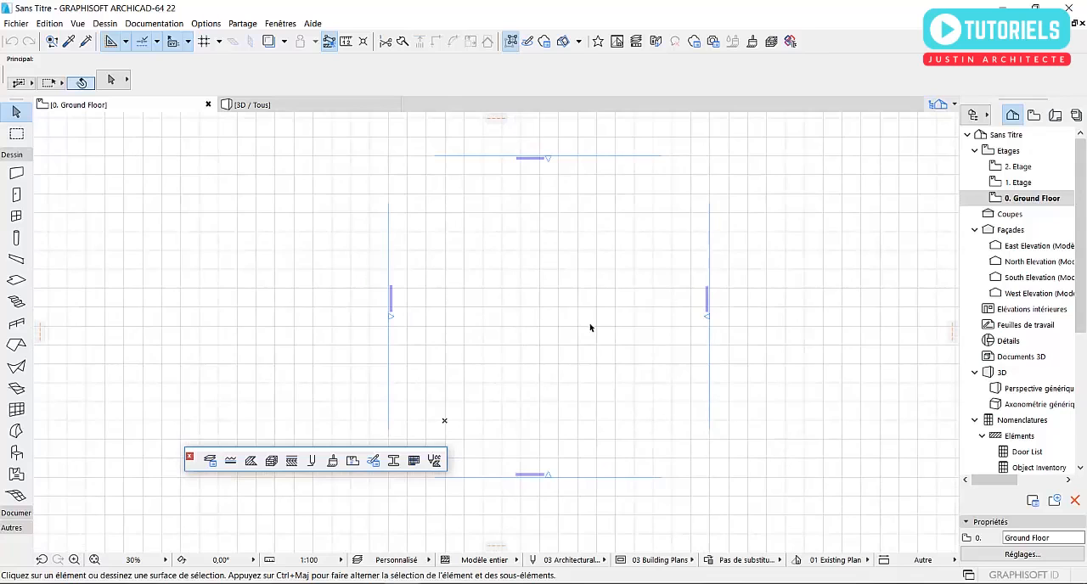
scroll(590, 328, up, 1)
middle_drag(614, 323, 587, 327)
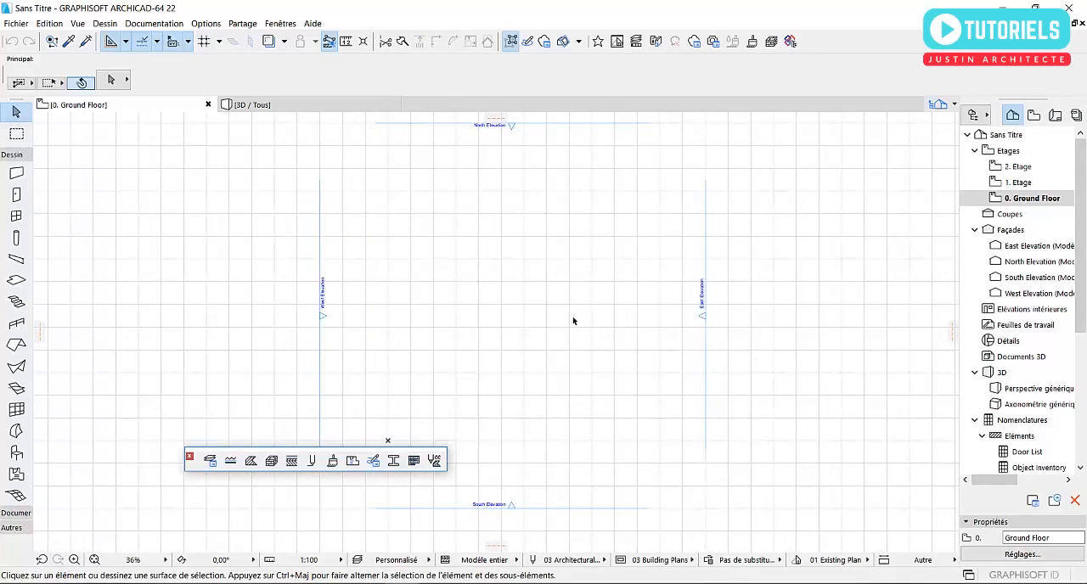
click(15, 174)
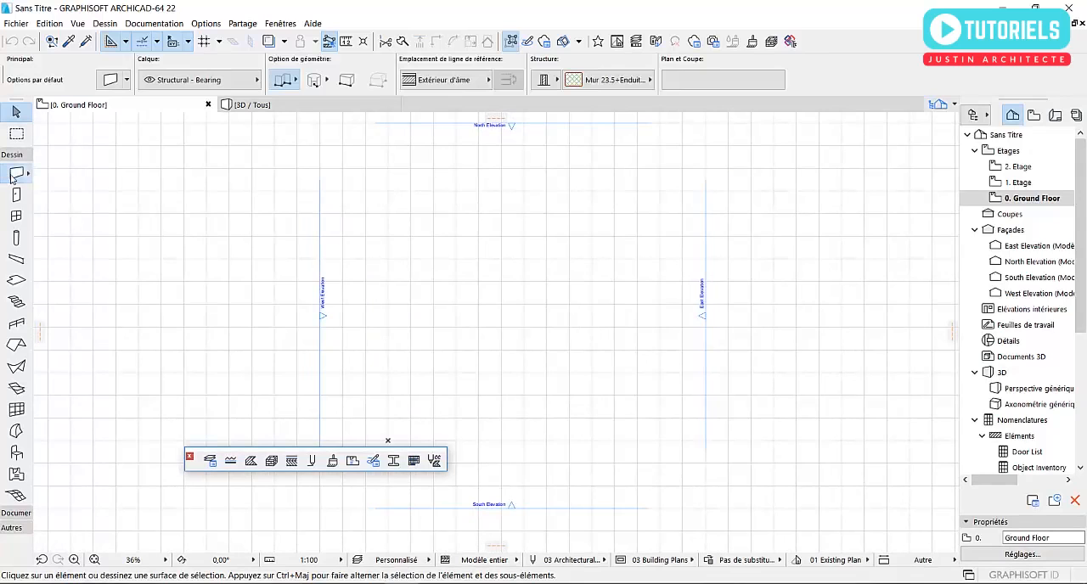
middle_drag(532, 321, 557, 324)
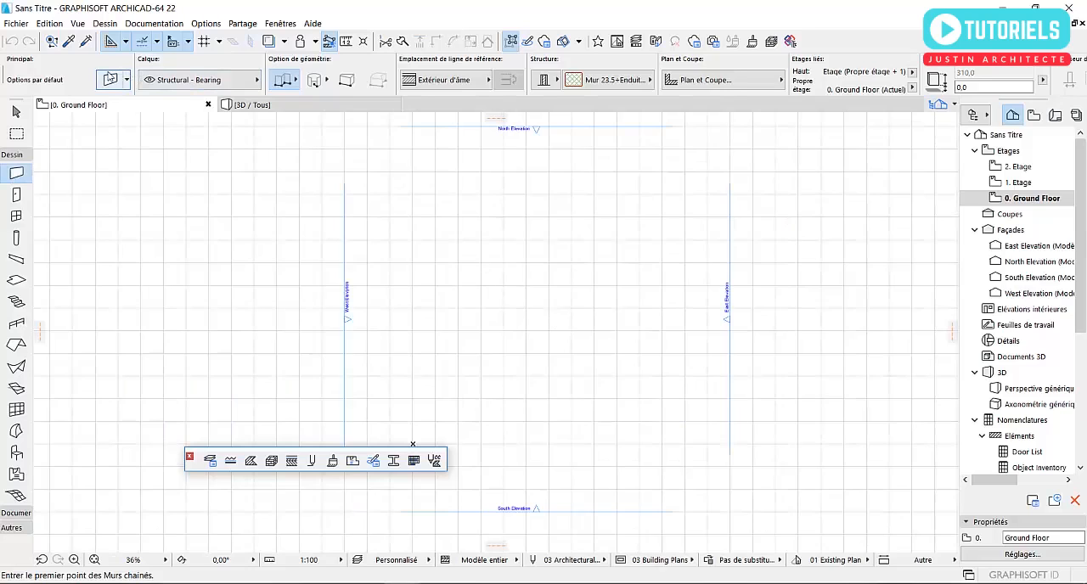
click(110, 79)
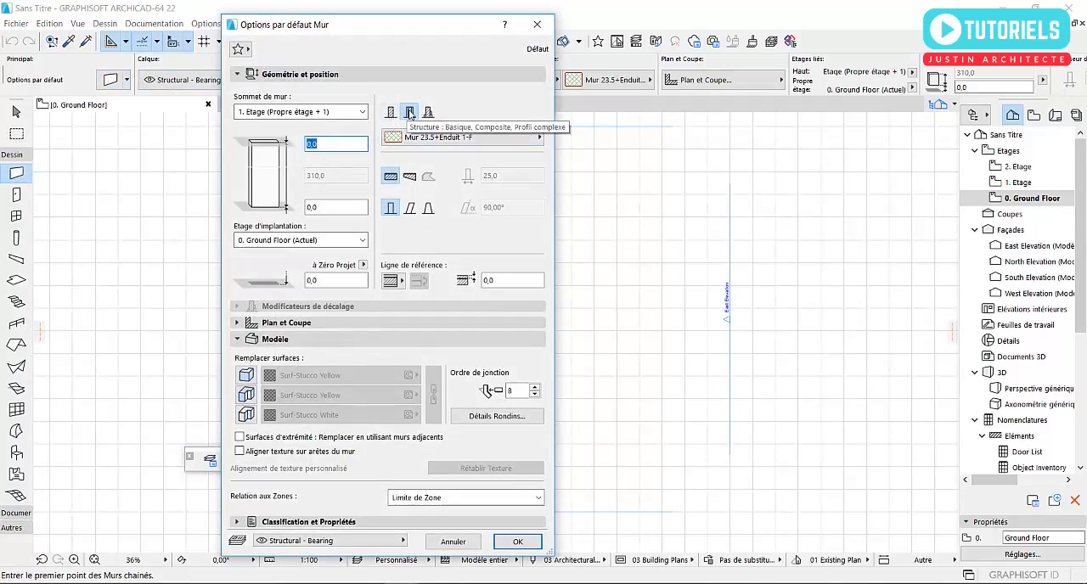
click(415, 138)
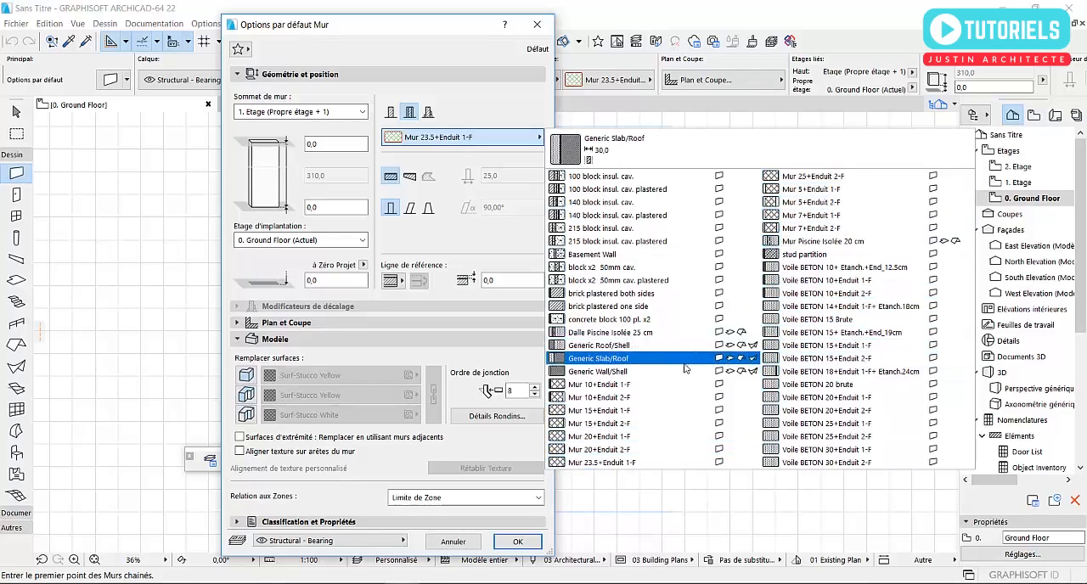
click(494, 115)
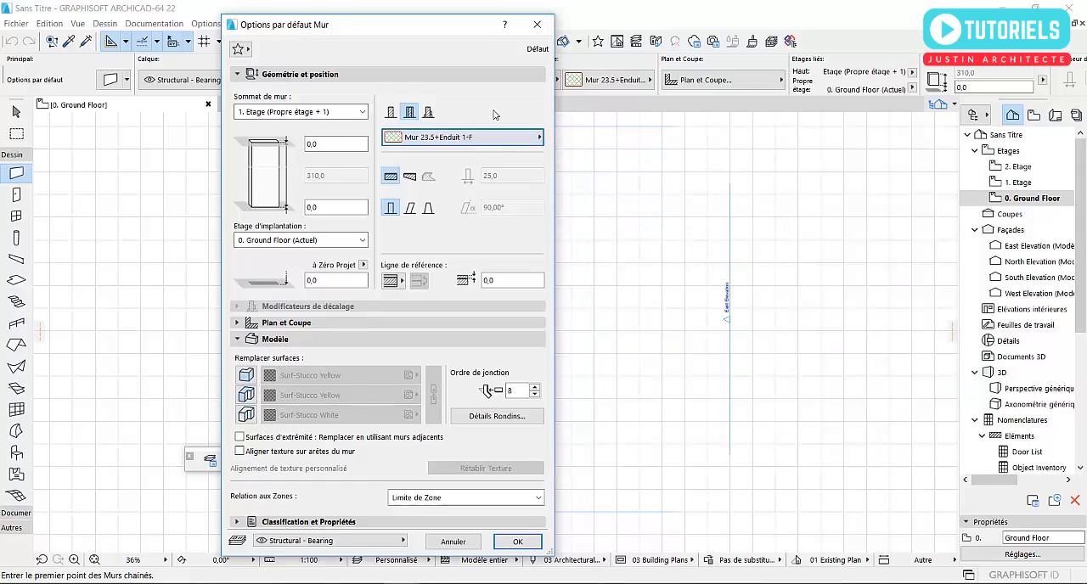
- Set the default wall composite to Mur 20+Enduit 2-F and accept the wall settings
click(491, 138)
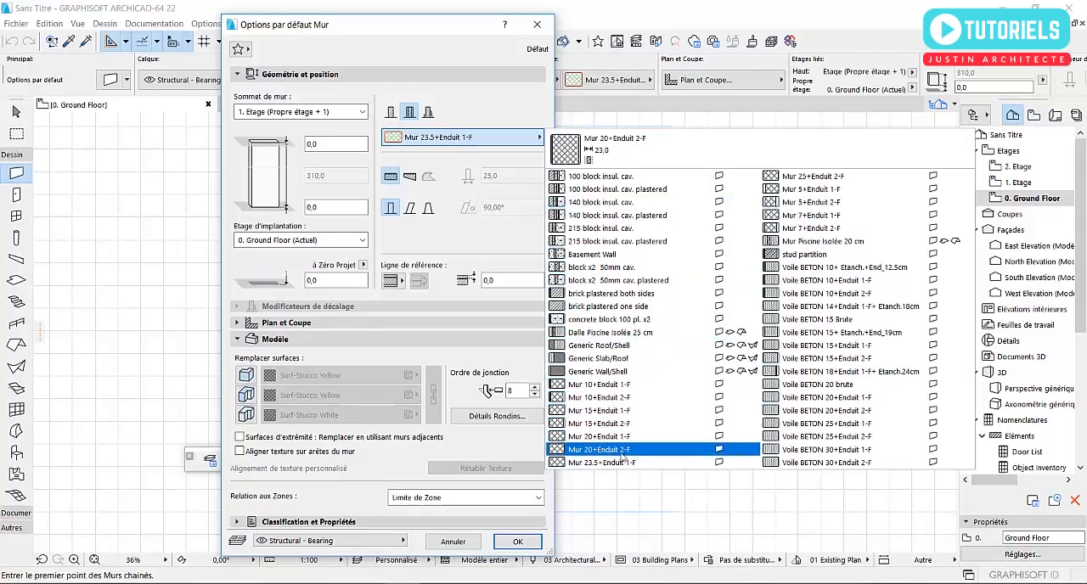
click(599, 456)
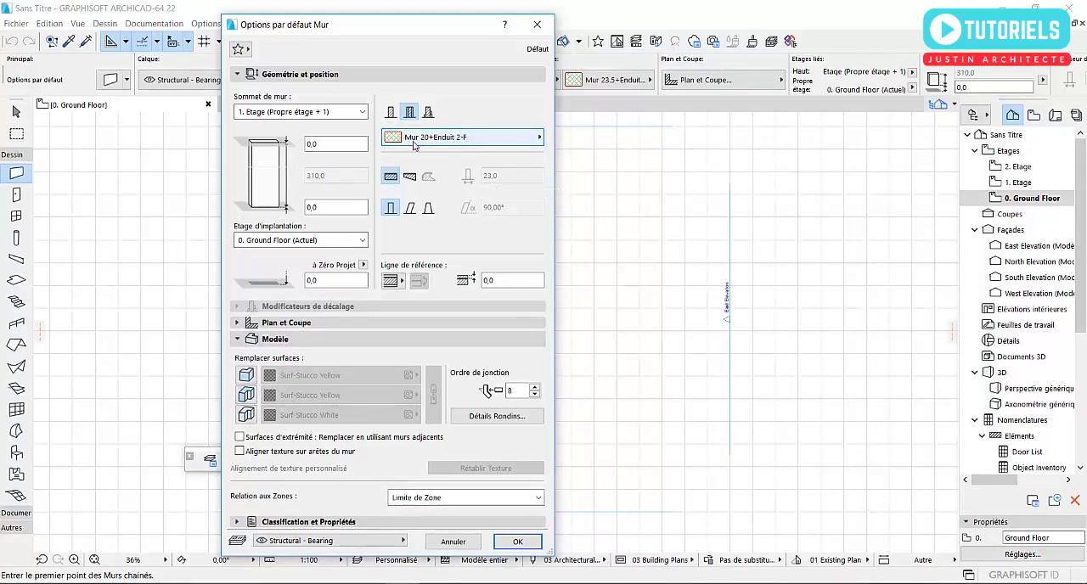
click(515, 542)
- Draw two chained walls in an L shape between the elevation markers, a horizontal run followed by a perpendicular one going up
click(543, 409)
scroll(616, 376, up, 5)
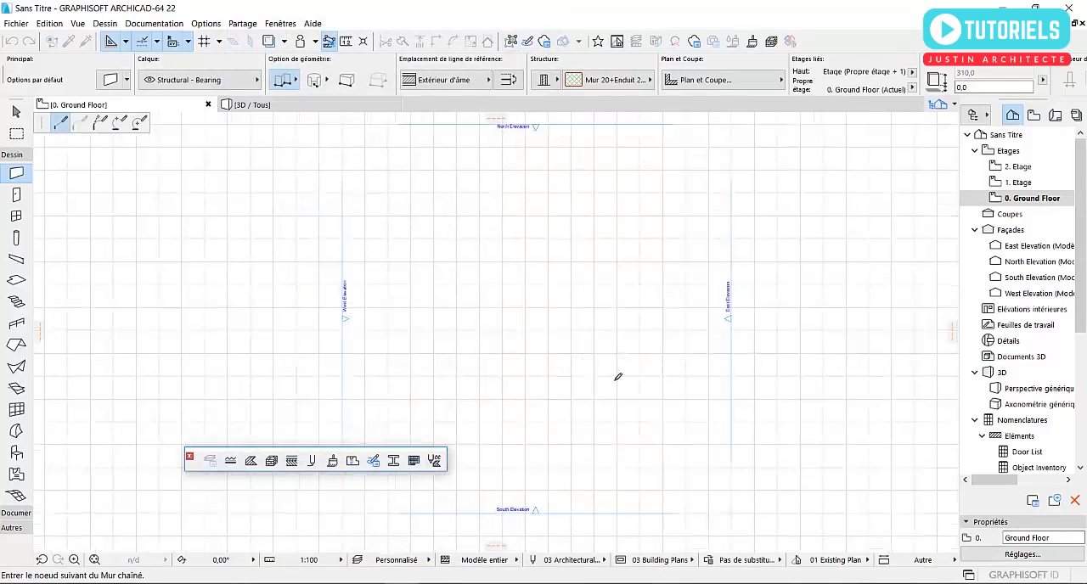
click(630, 455)
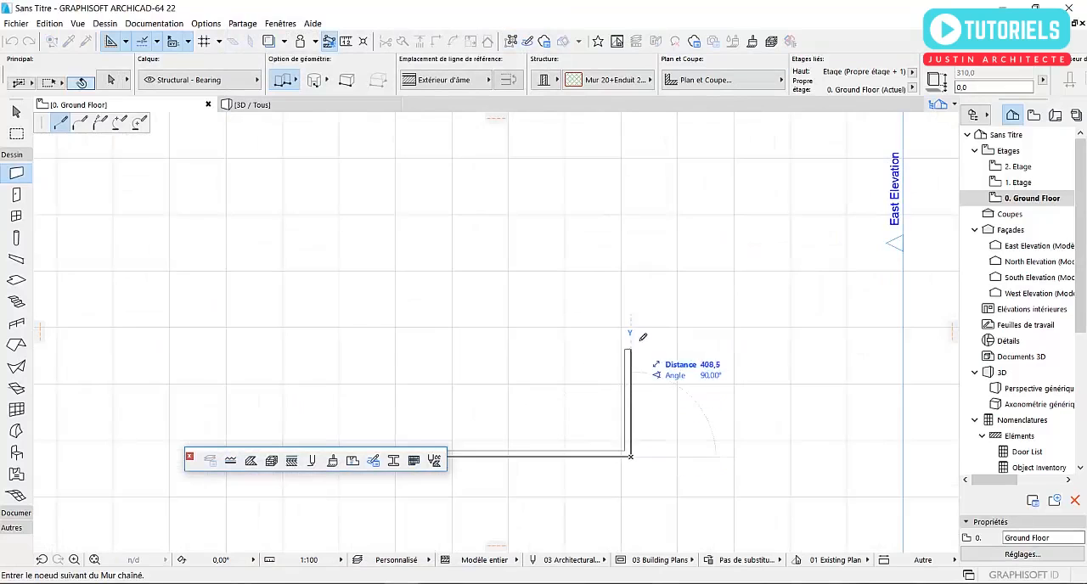
double_click(630, 327)
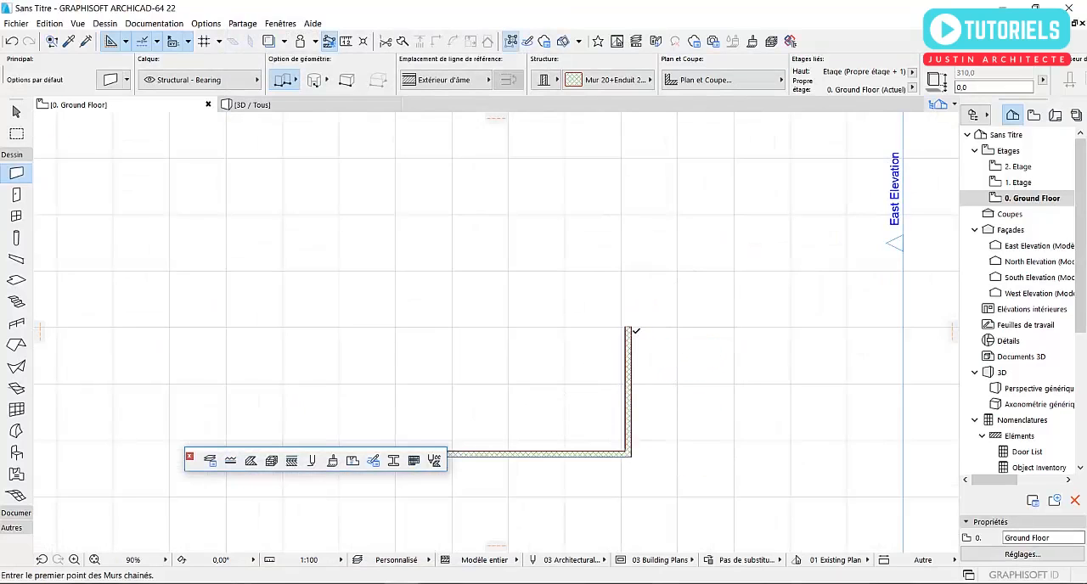
- Examine the block core and plaster layers at the corner of the two walls in plan, selecting the walls to check them
scroll(608, 415, up, 5)
scroll(590, 478, up, 5)
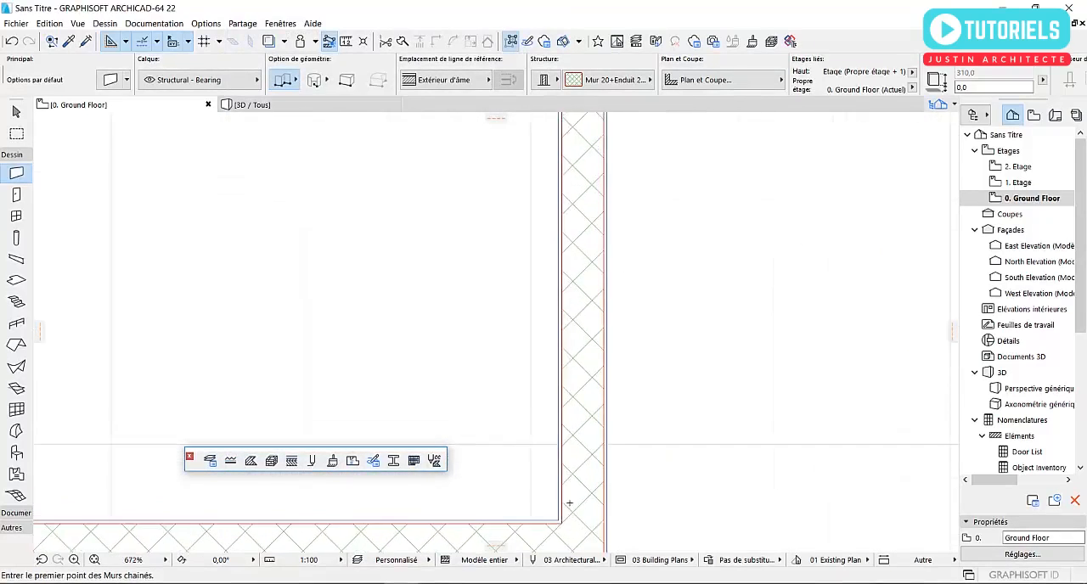
key(Escape)
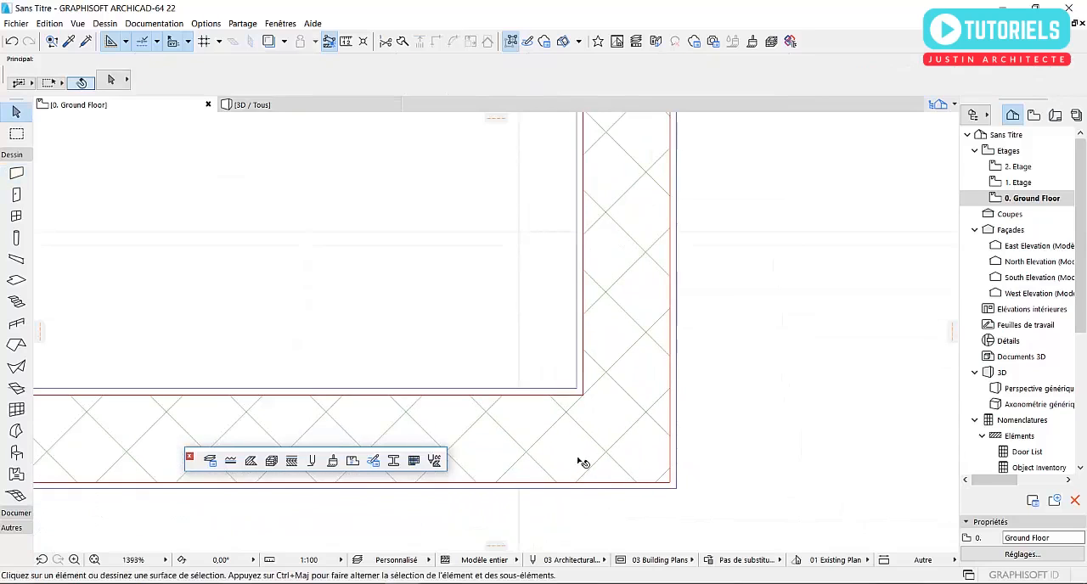
click(623, 433)
click(630, 361)
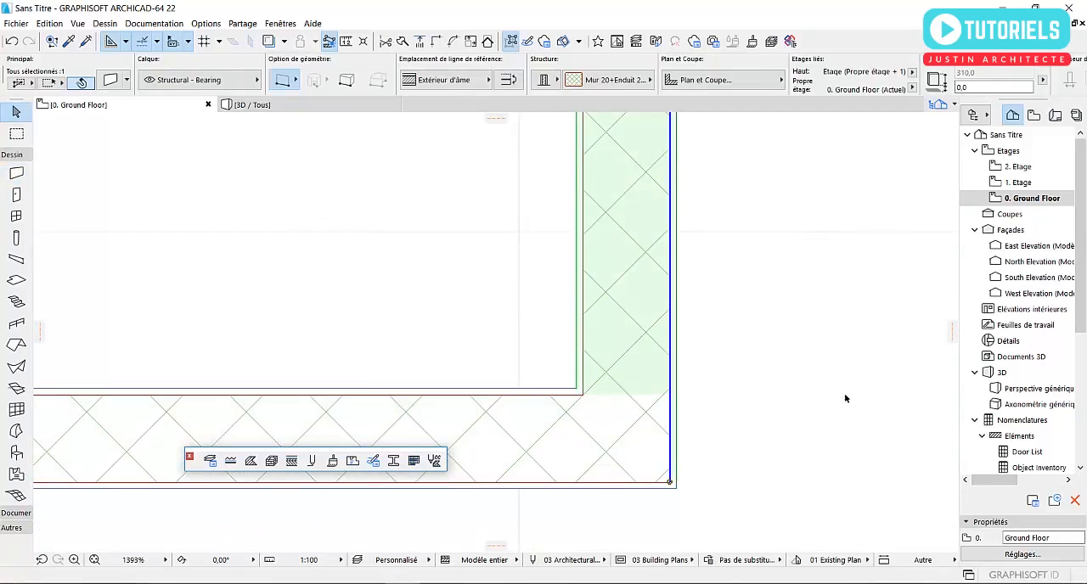
click(845, 397)
click(600, 452)
click(591, 349)
click(836, 399)
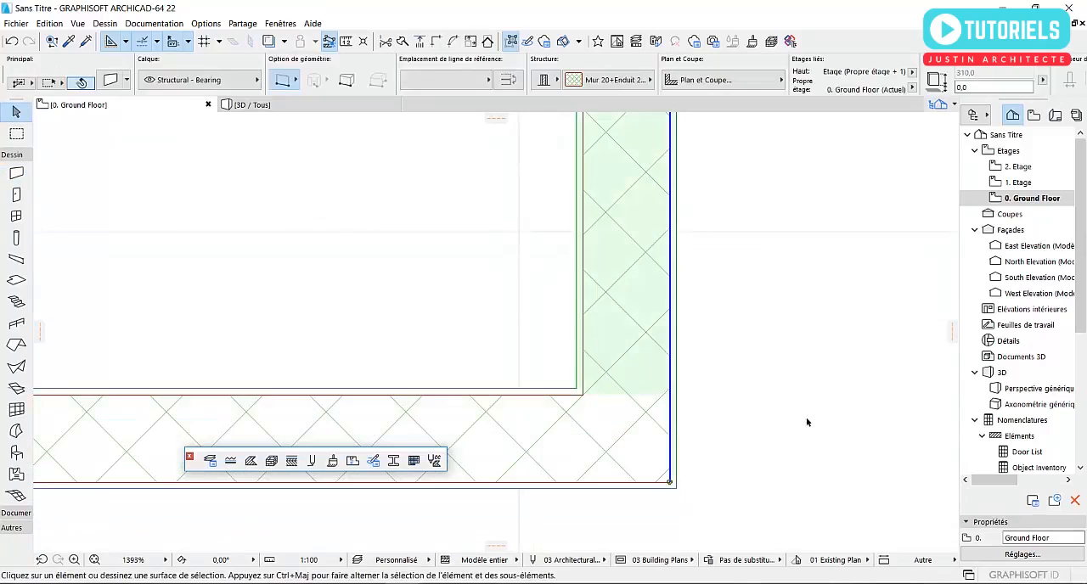
- Display the two walls in the 3D view and orbit to examine the composite layers at the exposed wall end
click(328, 105)
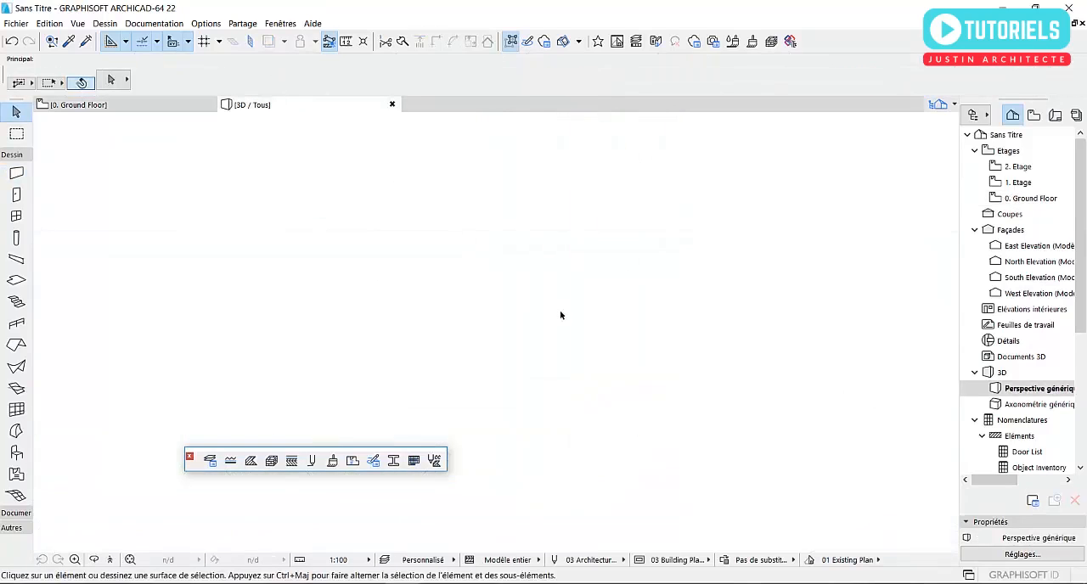
scroll(621, 323, up, 6)
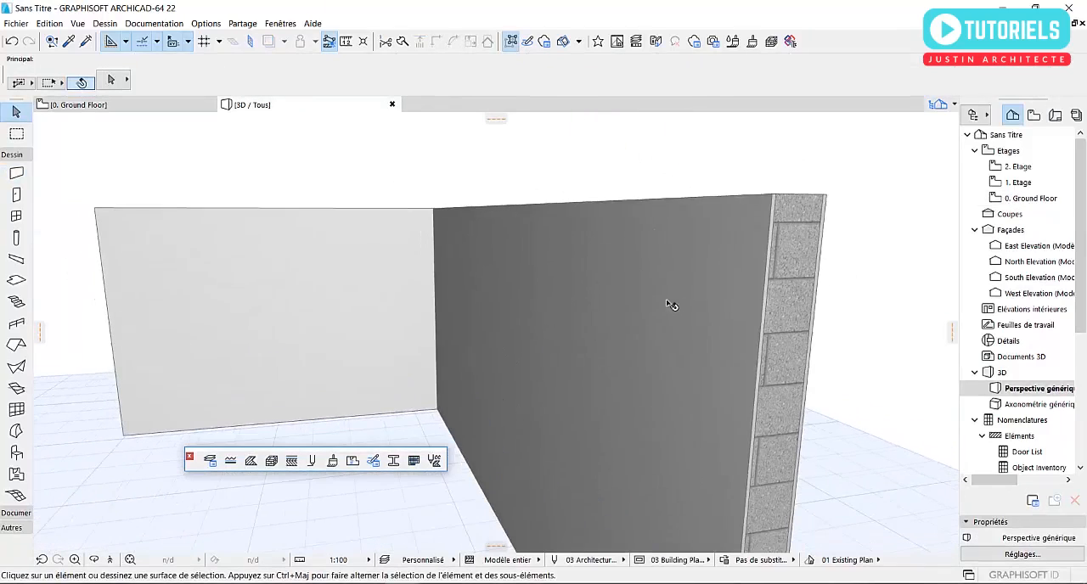
shift+middle_drag(671, 304, 559, 347)
- Try the Voile BETON 15 Brute composite on the wall with the exposed end, undo the change, and deselect the wall
click(575, 323)
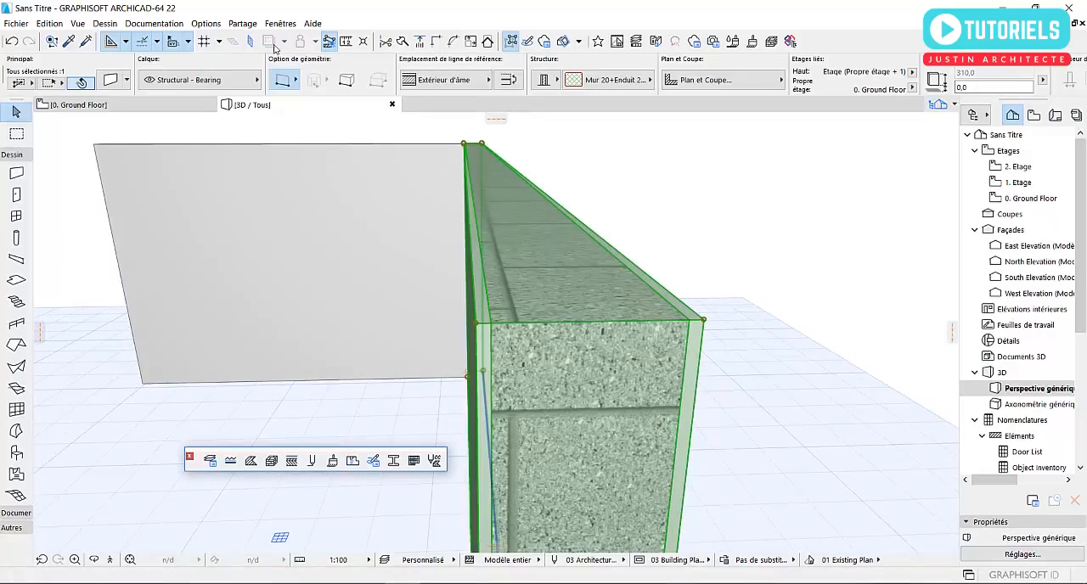
click(116, 84)
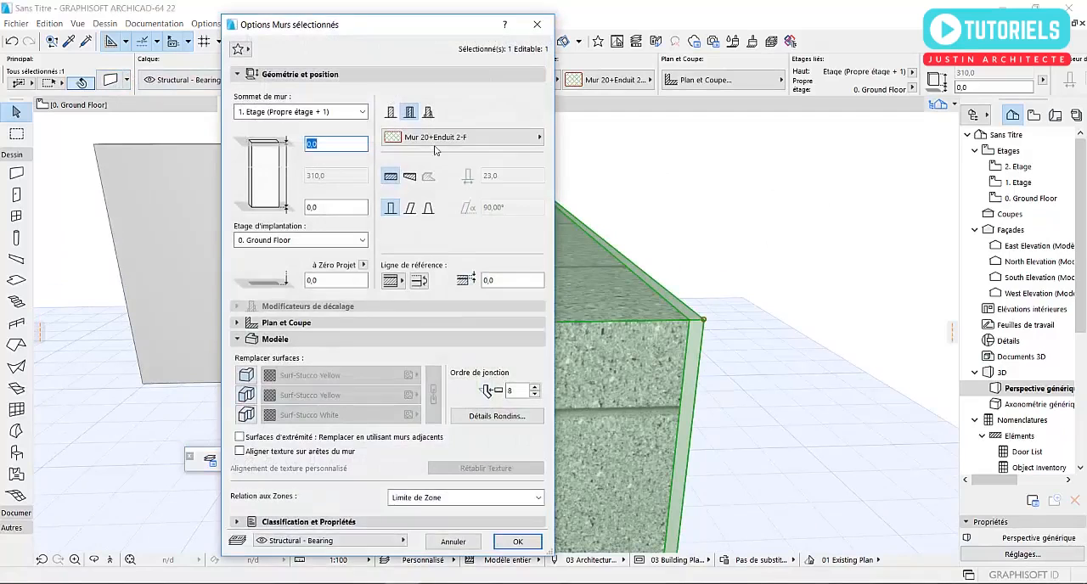
click(442, 136)
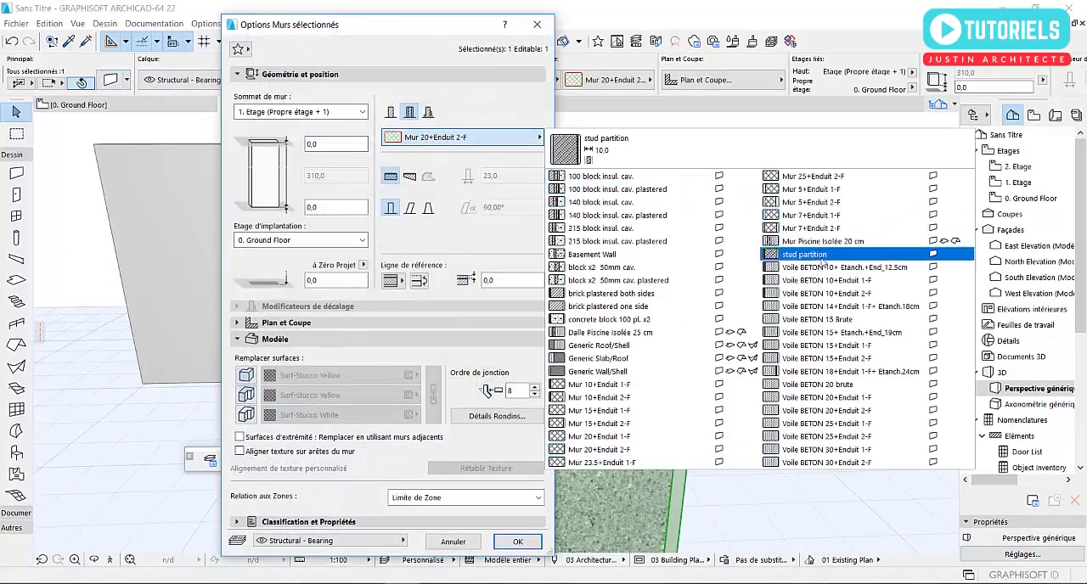
click(845, 323)
click(517, 541)
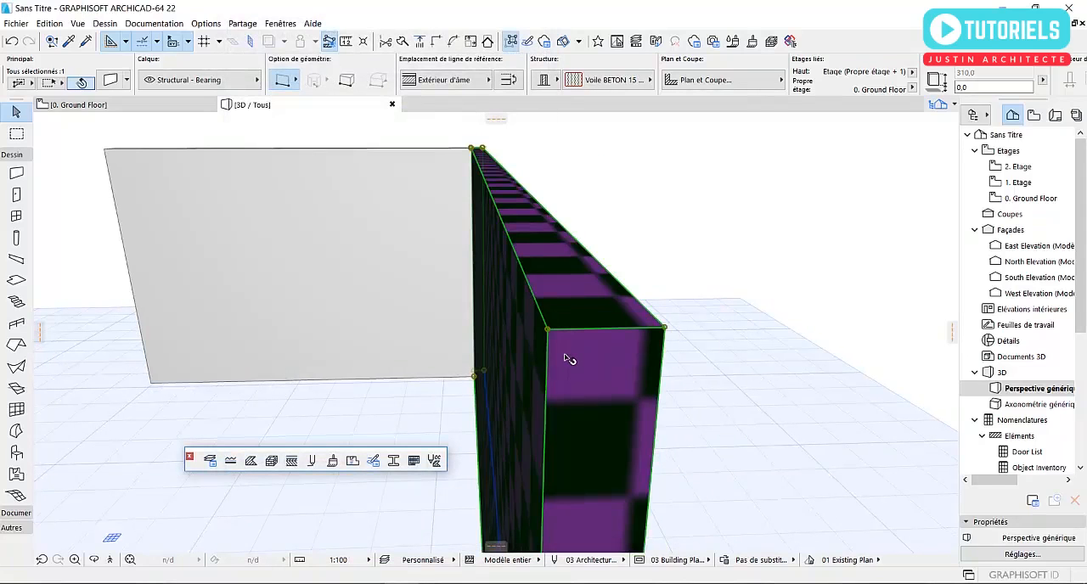
key(ctrl+z)
shift+middle_drag(539, 291, 695, 213)
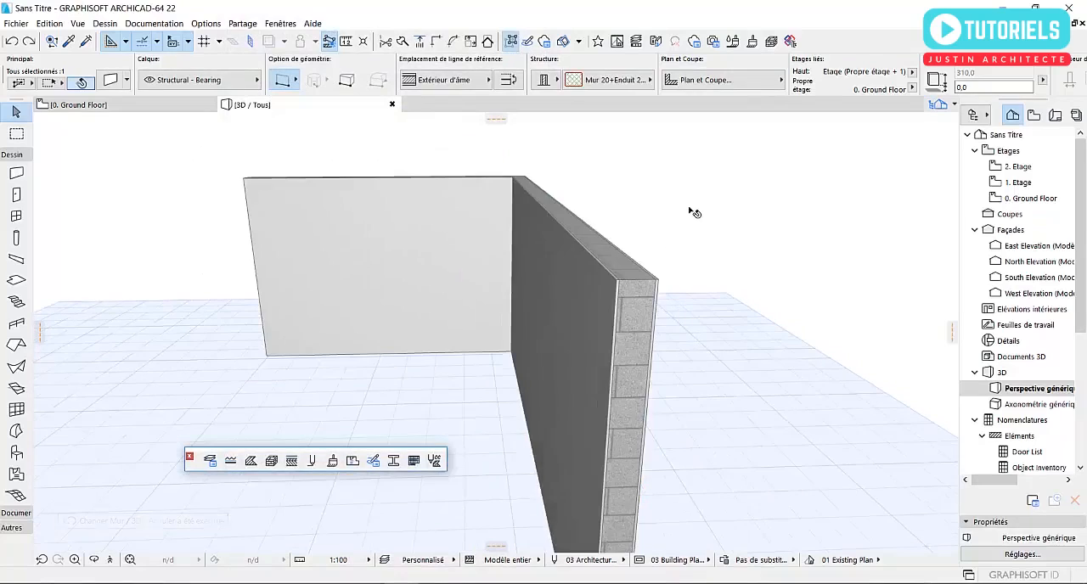
click(688, 215)
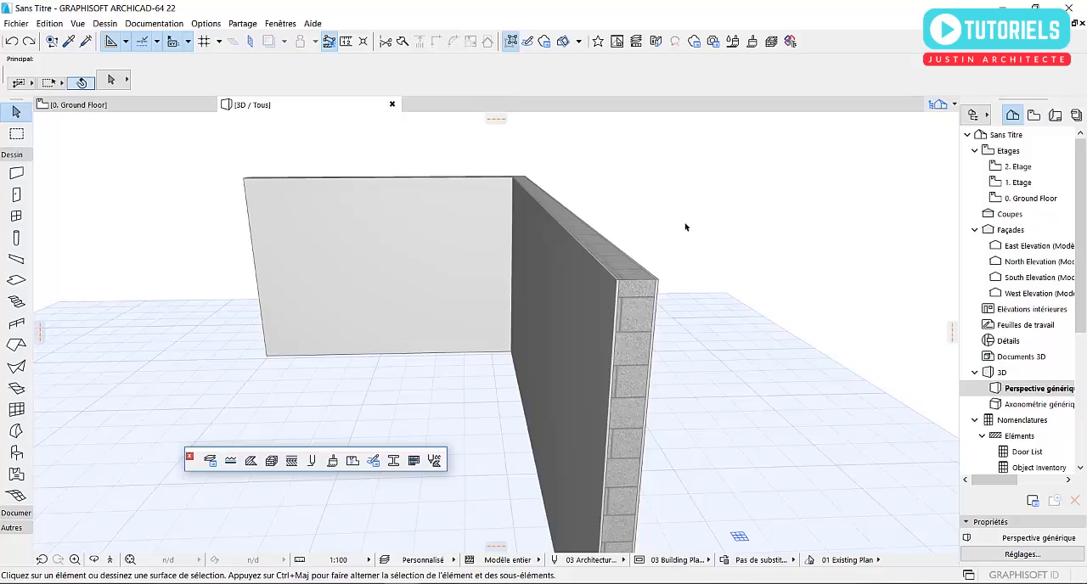
- Browse the slab composites offered in the default settings of the Slab tool and leave them without applying any change
double_click(15, 283)
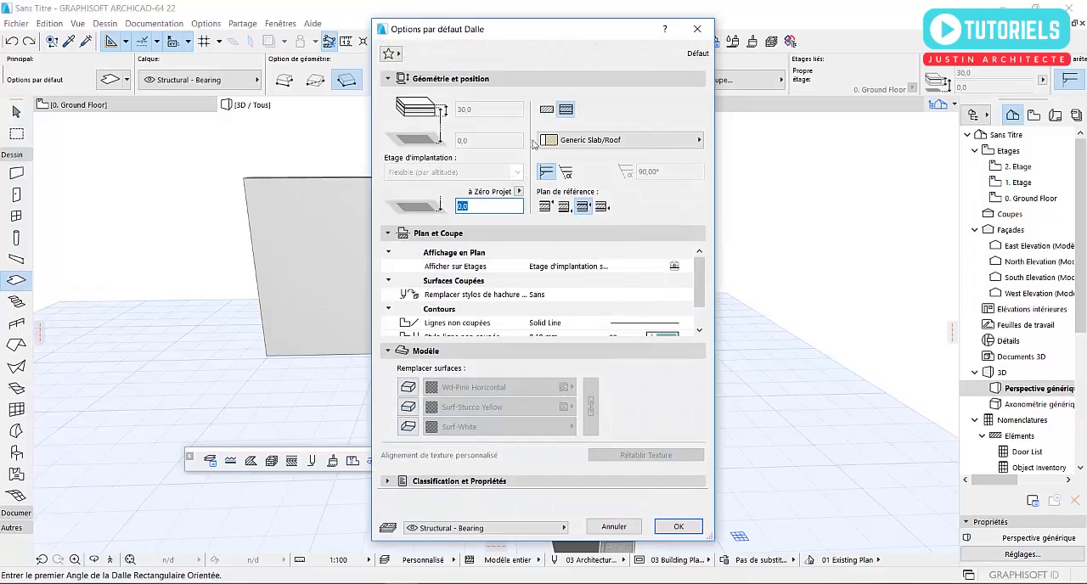
click(591, 140)
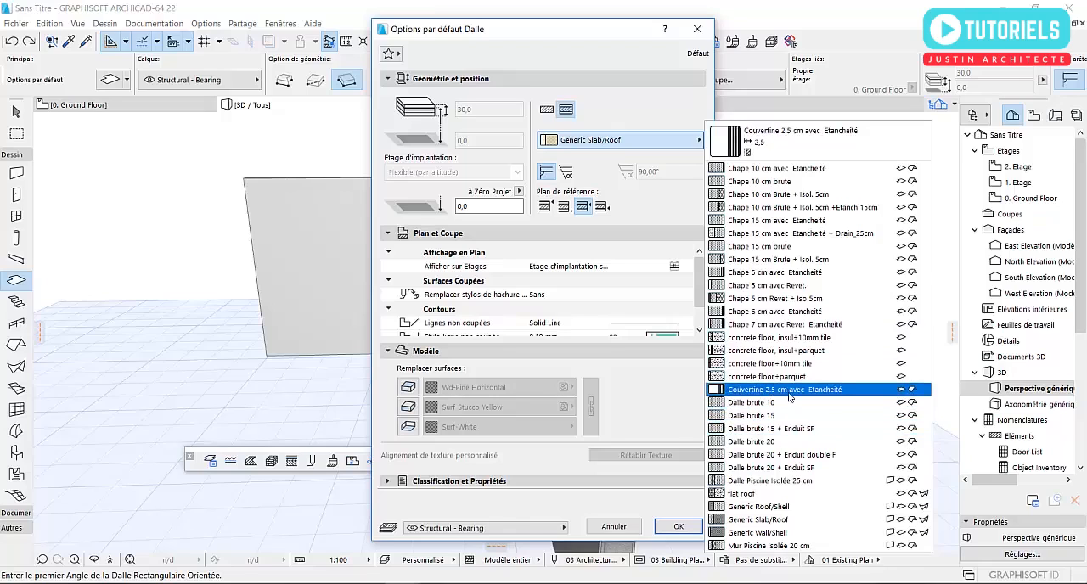
click(670, 205)
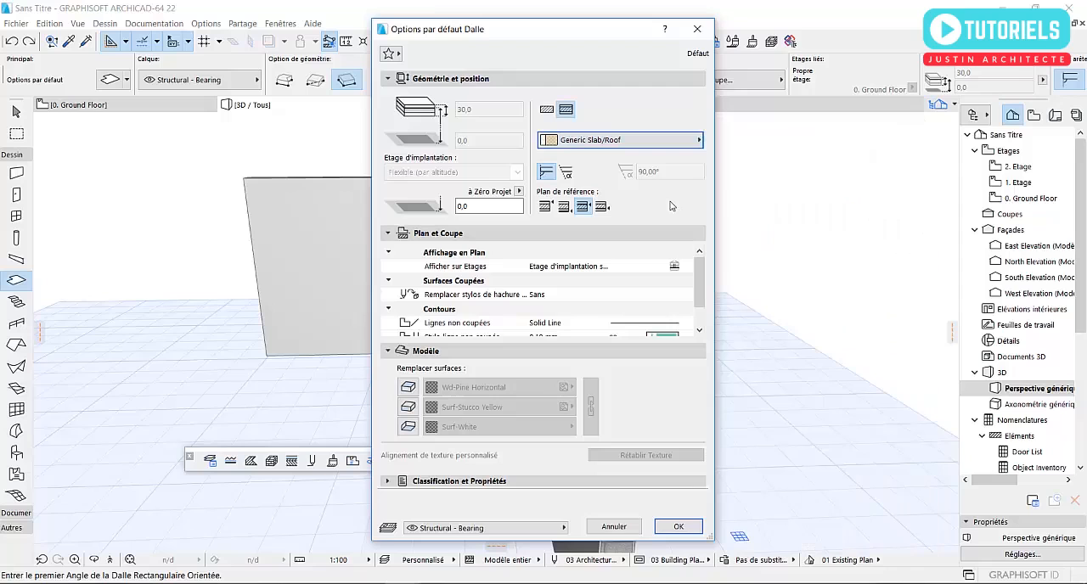
click(697, 29)
middle_drag(560, 291, 583, 240)
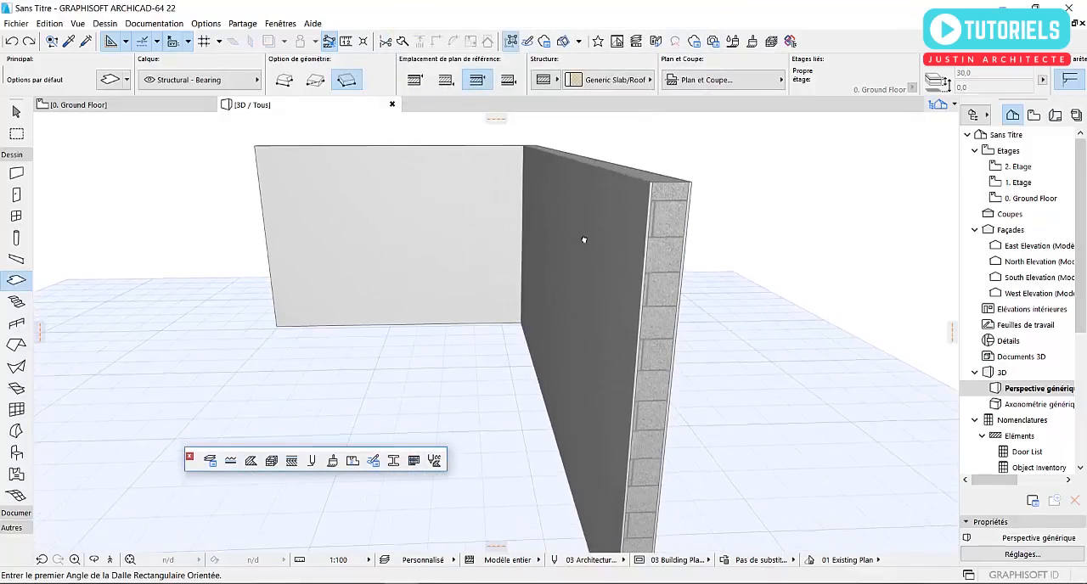
- Browse the surfaces offered as an override in the Wall tool's default settings and close the settings without applying any change
double_click(16, 175)
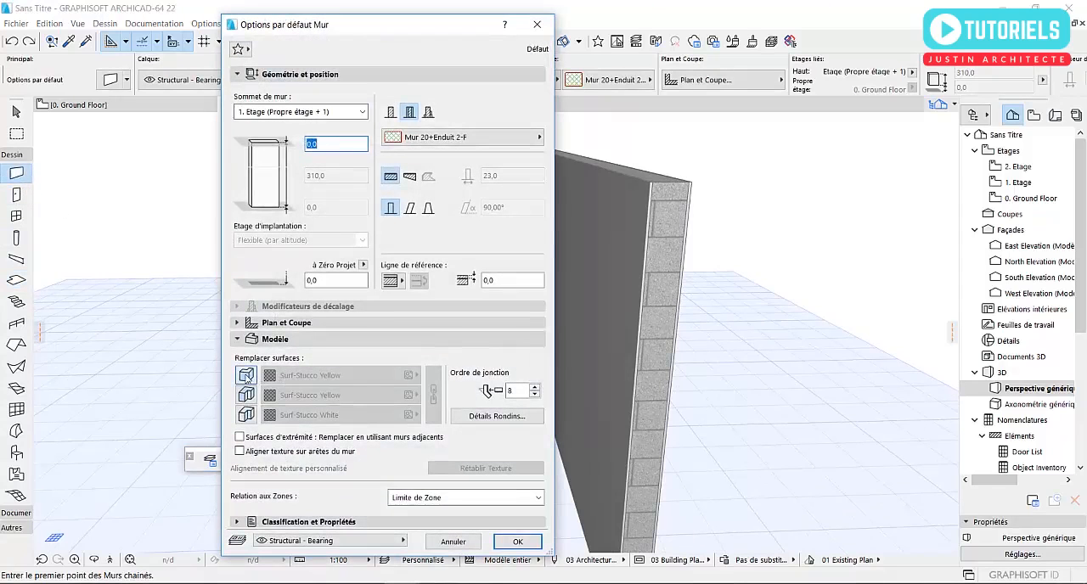
click(246, 375)
click(339, 375)
scroll(569, 312, up, 5)
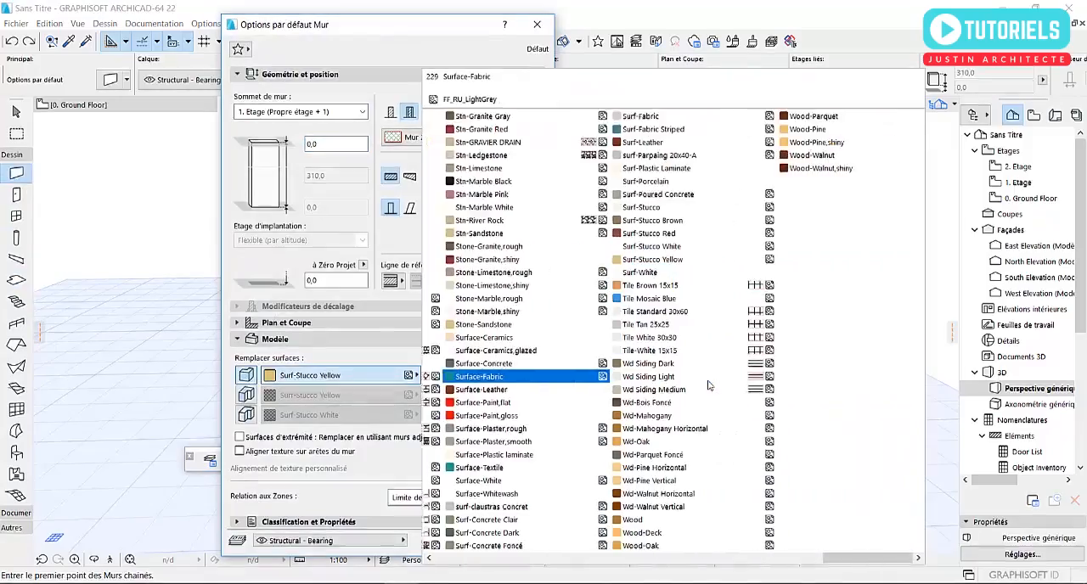
scroll(569, 311, down, 12)
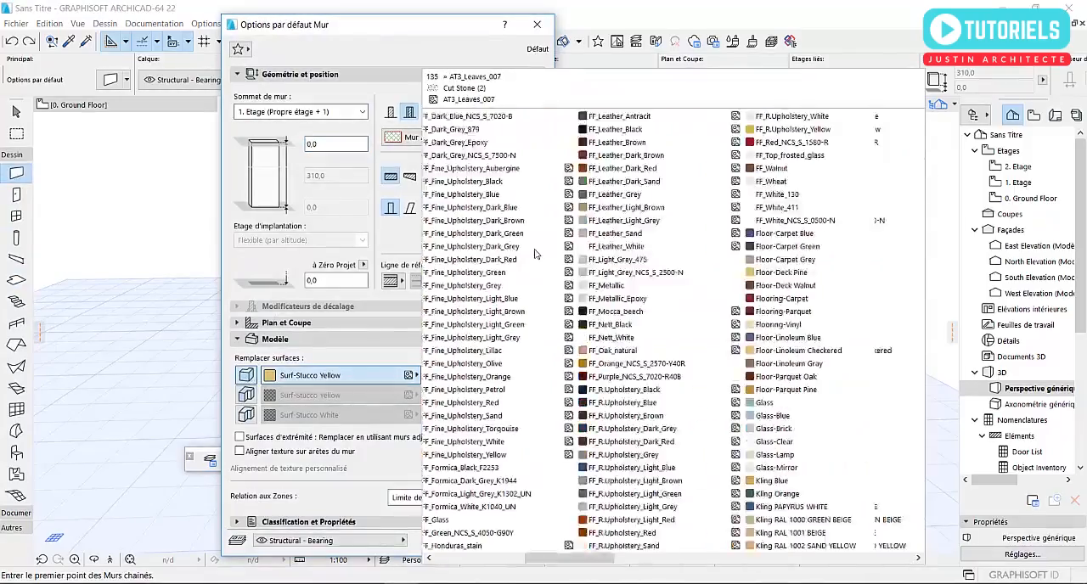
scroll(578, 290, up, 12)
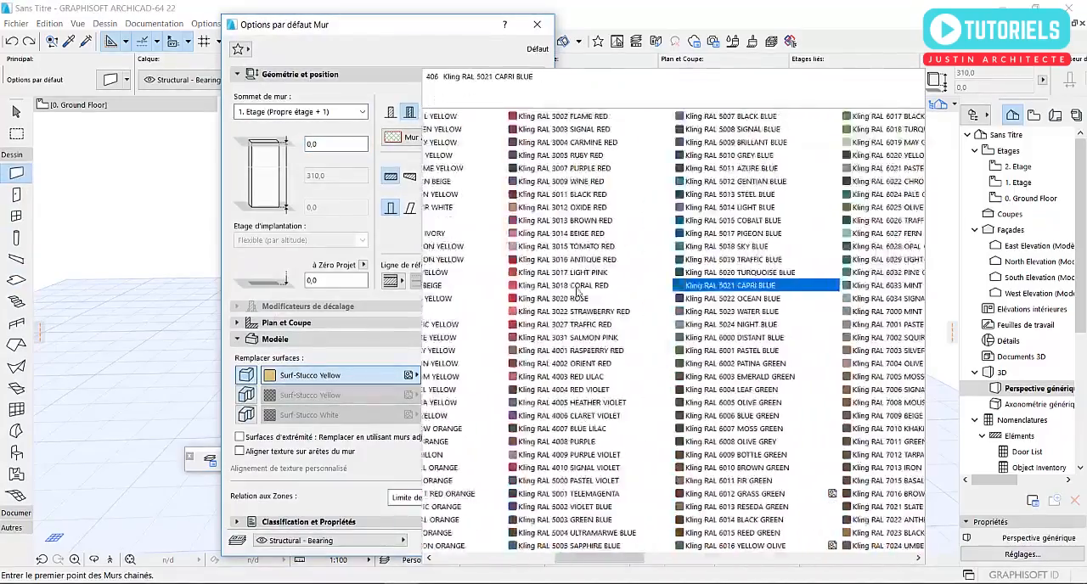
scroll(559, 287, down, 12)
scroll(557, 287, up, 12)
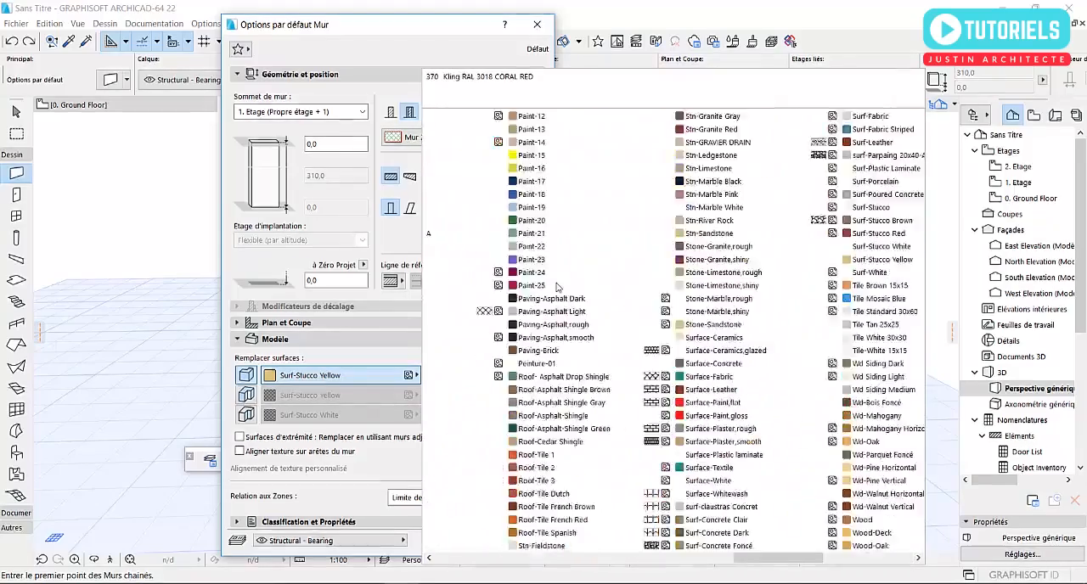
click(393, 56)
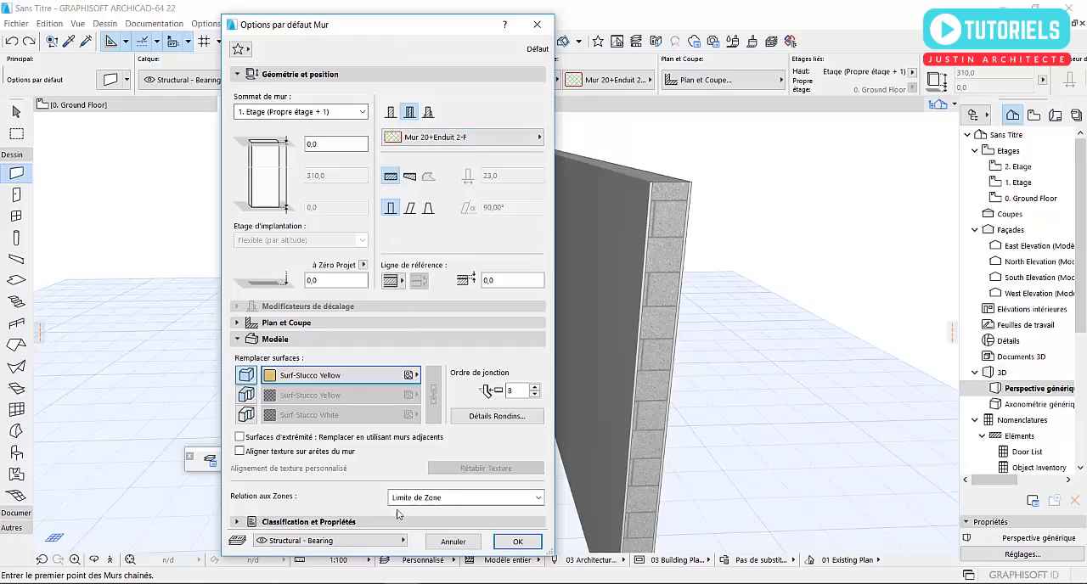
click(453, 541)
- Examine the block pattern and plaster layers of the two walls in 3D at the exposed end, the top edges and the corner
shift+middle_drag(621, 332, 388, 340)
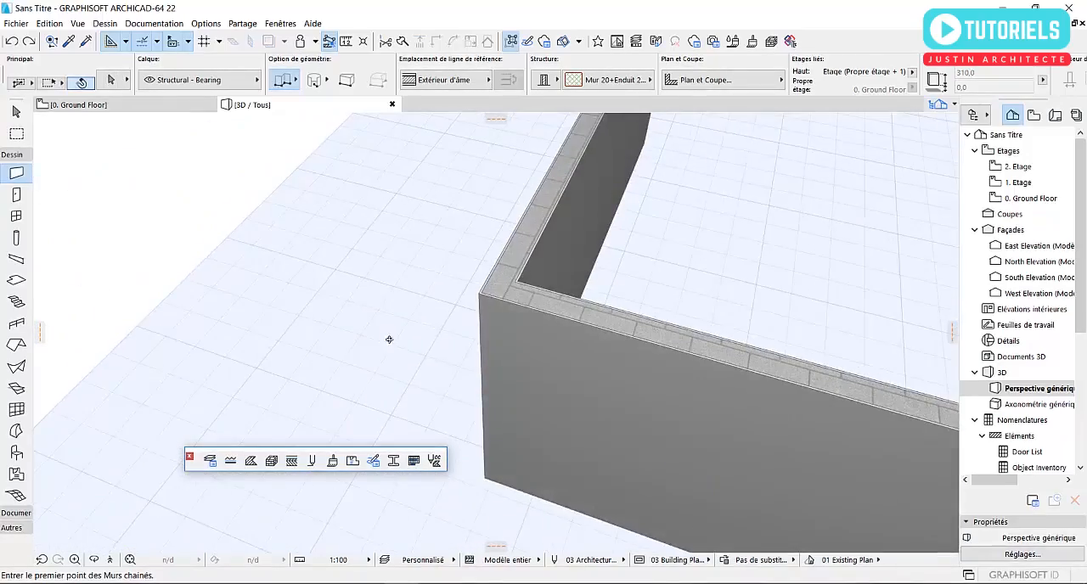
scroll(388, 277, down, 3)
shift+middle_drag(388, 276, 365, 265)
scroll(586, 408, up, 5)
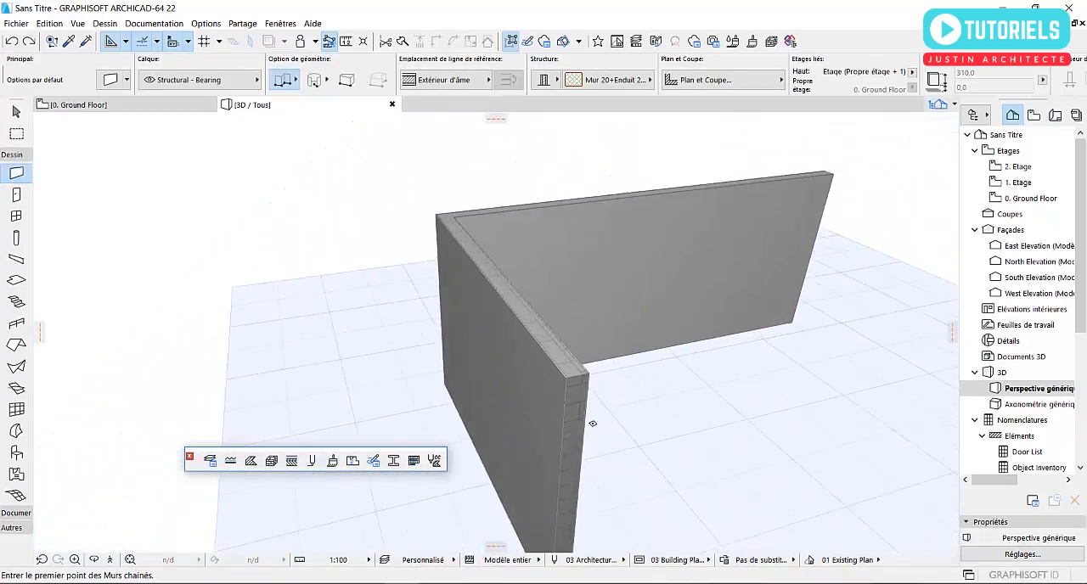
key(Escape)
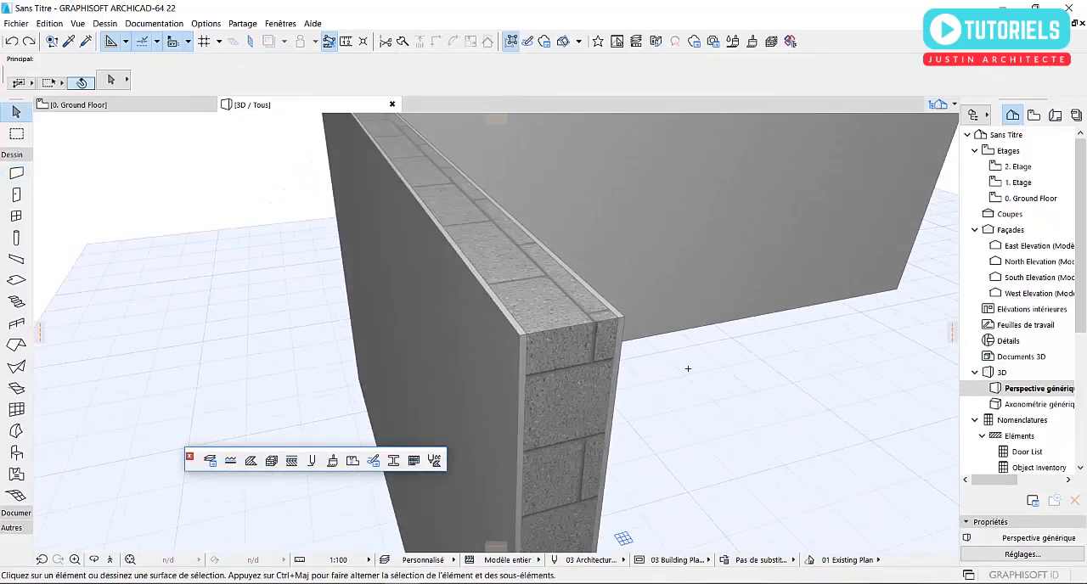
scroll(538, 363, down, 5)
scroll(513, 396, up, 4)
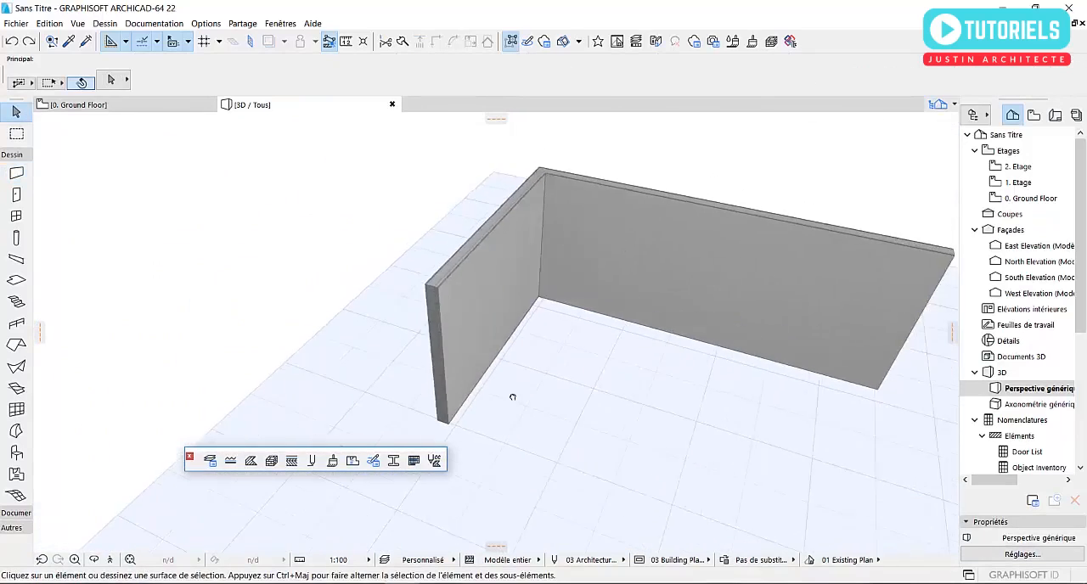
scroll(466, 310, up, 5)
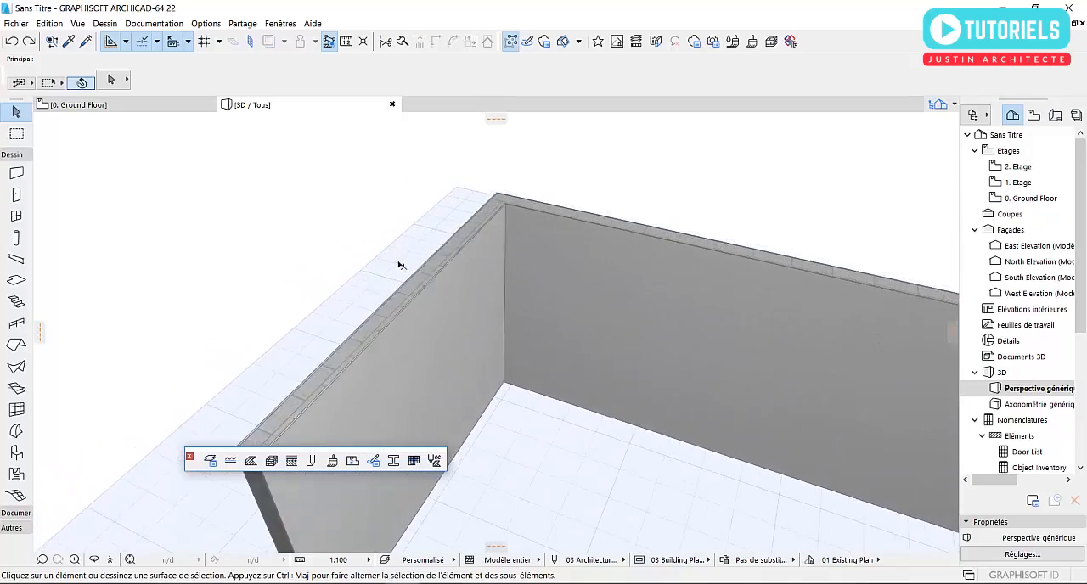
scroll(770, 271, down, 6)
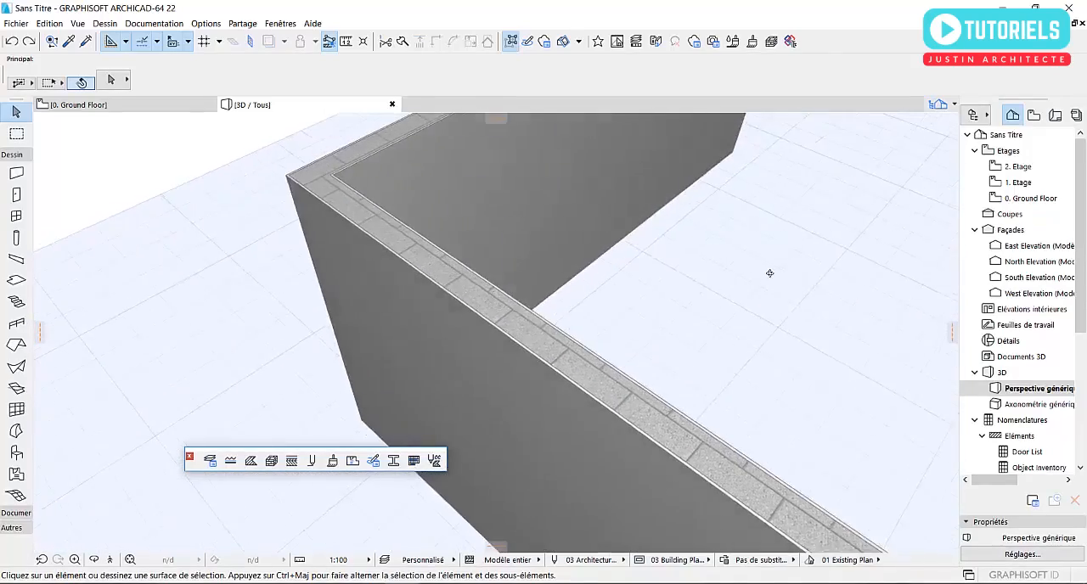
shift+middle_drag(478, 310, 697, 303)
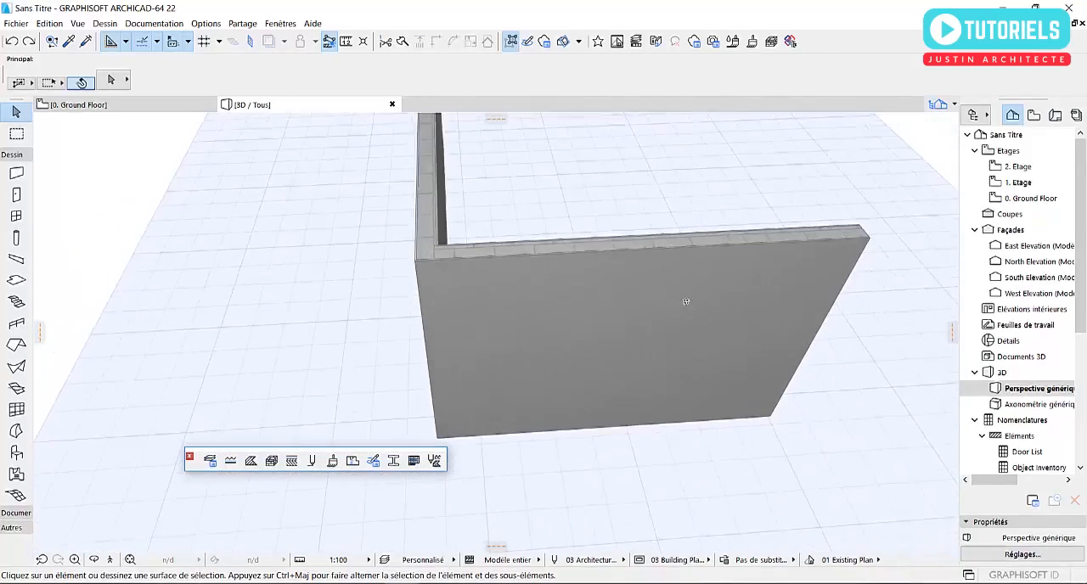
click(696, 303)
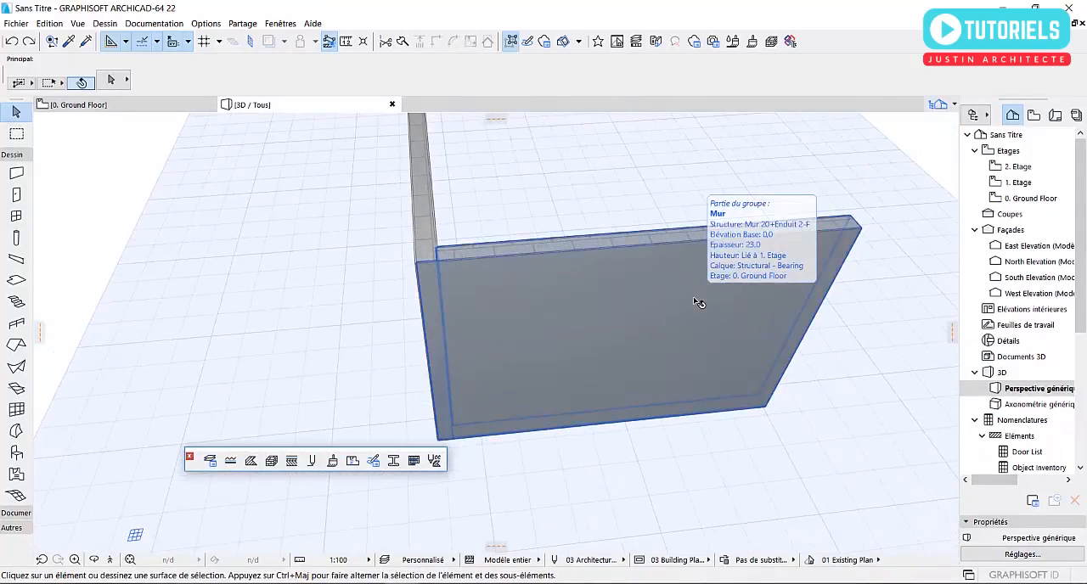